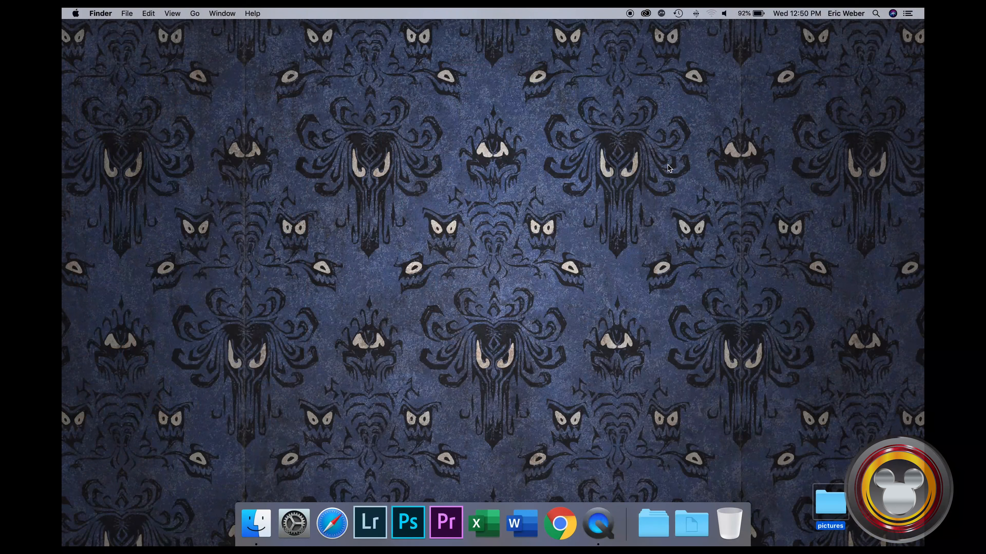
# Launch Adobe Premiere Pro CC 2018 and create a new project named "canon rf 50mm 1.2" with the default settings
pyautogui.click(449, 523)
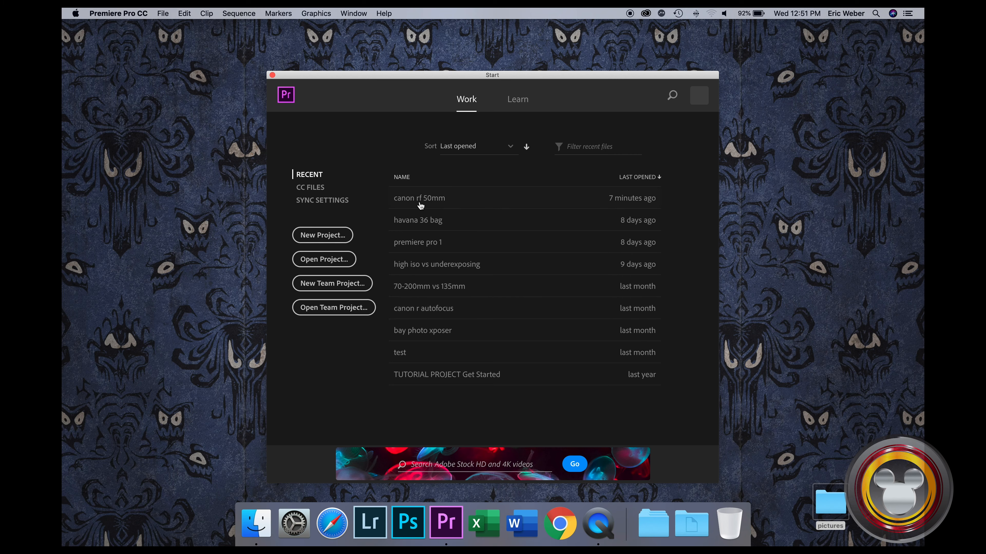
pyautogui.click(325, 236)
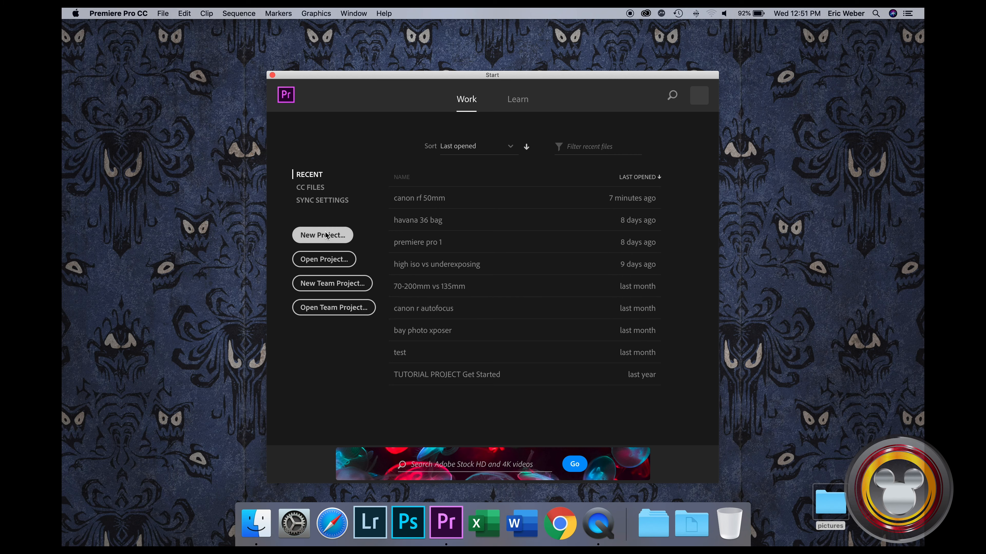
pyautogui.click(426, 115)
pyautogui.moveTo(428, 115); pyautogui.dragTo(366, 115)
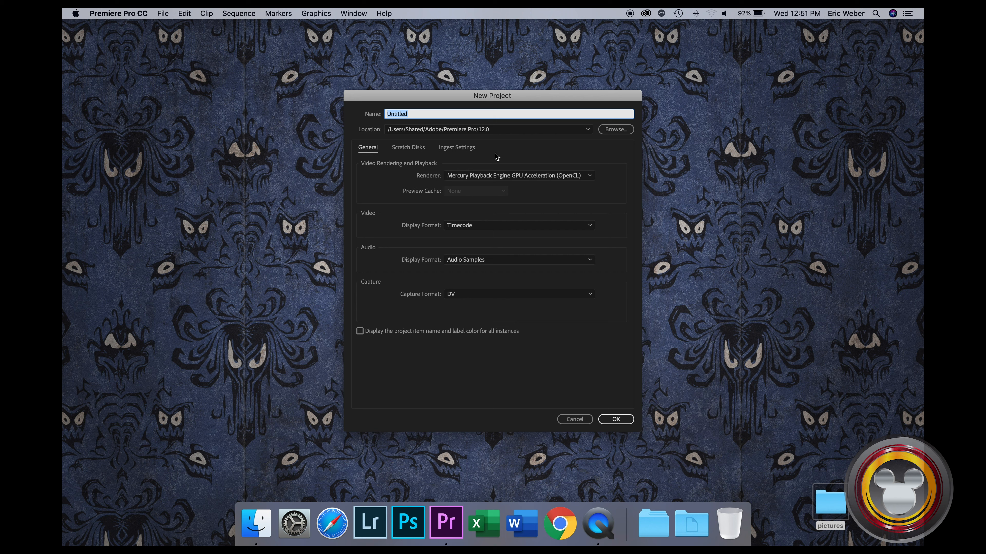
pyautogui.write('canon rf 50mm 1.2')
pyautogui.click(619, 419)
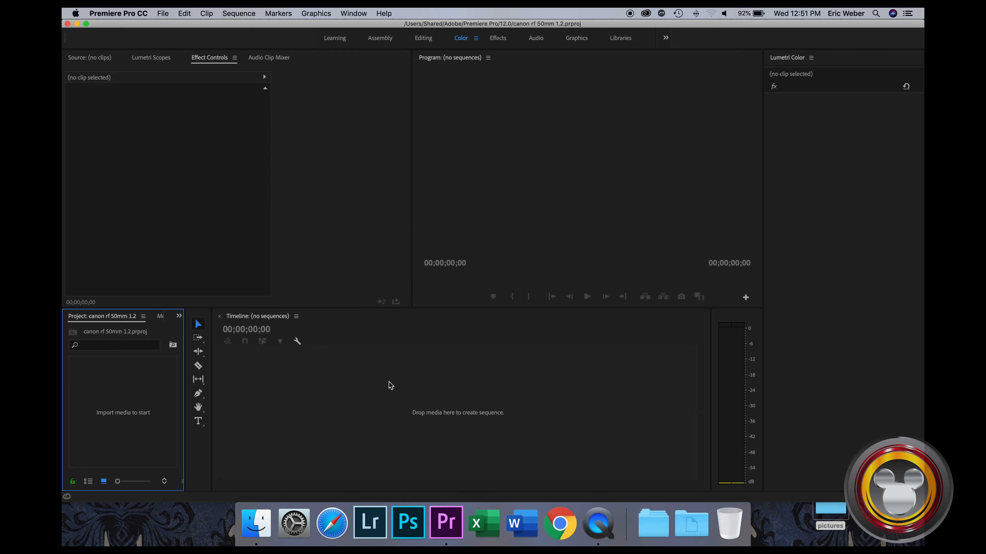
# Import R01_2771.MP4 from the canon rf 50mm folder inside pictures/YouTube and create a sequence from it
pyautogui.doubleClick(830, 512)
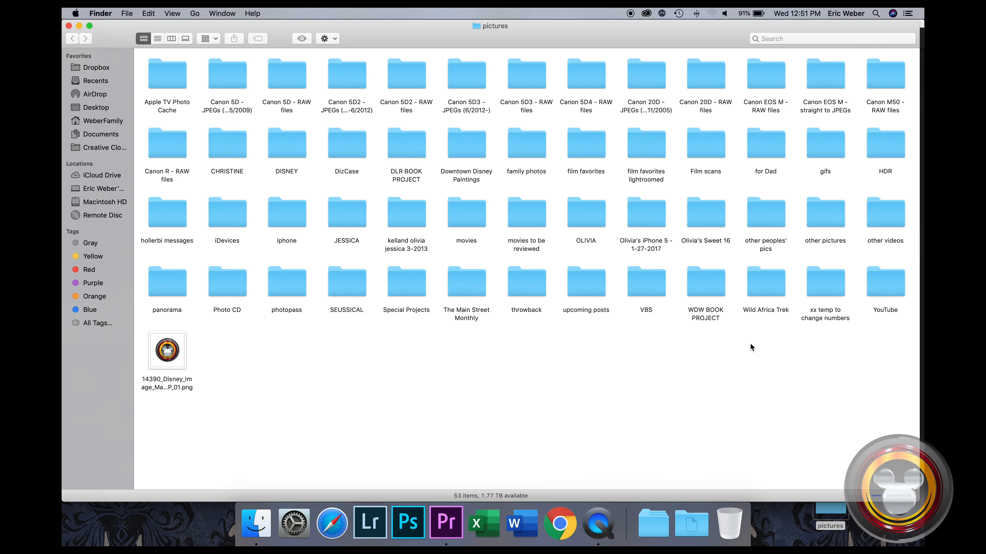
pyautogui.doubleClick(895, 284)
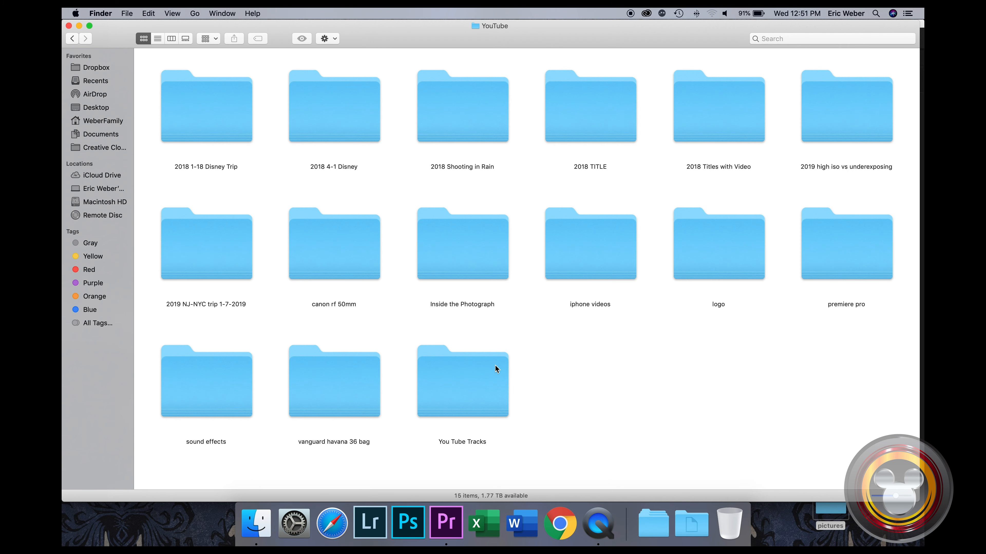
pyautogui.doubleClick(323, 235)
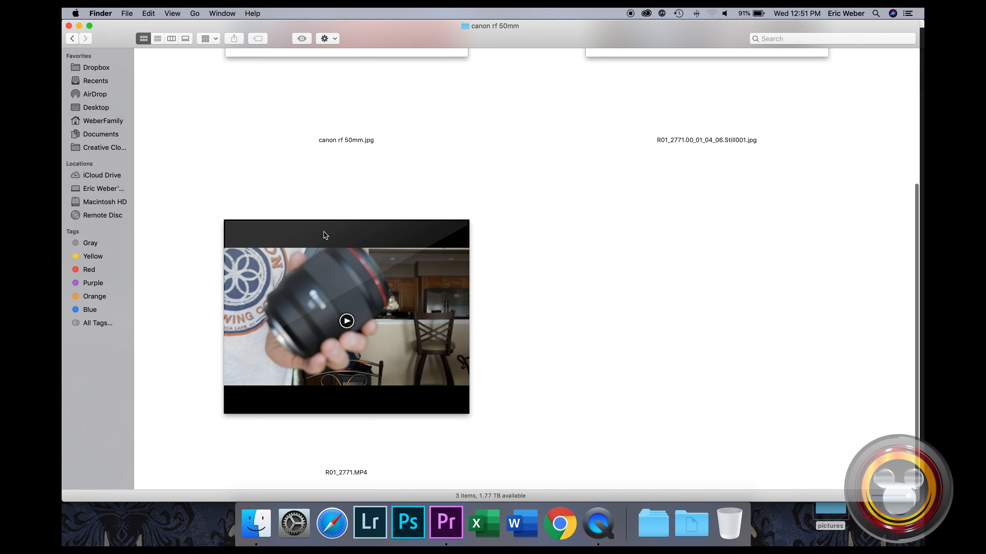
pyautogui.moveTo(395, 286); pyautogui.dragTo(134, 386)
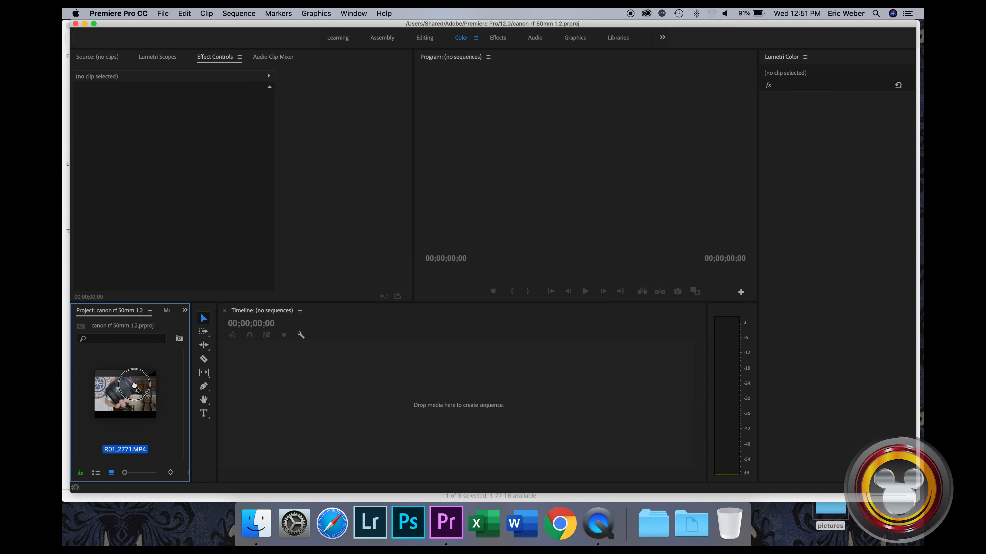
pyautogui.moveTo(134, 385); pyautogui.dragTo(134, 385)
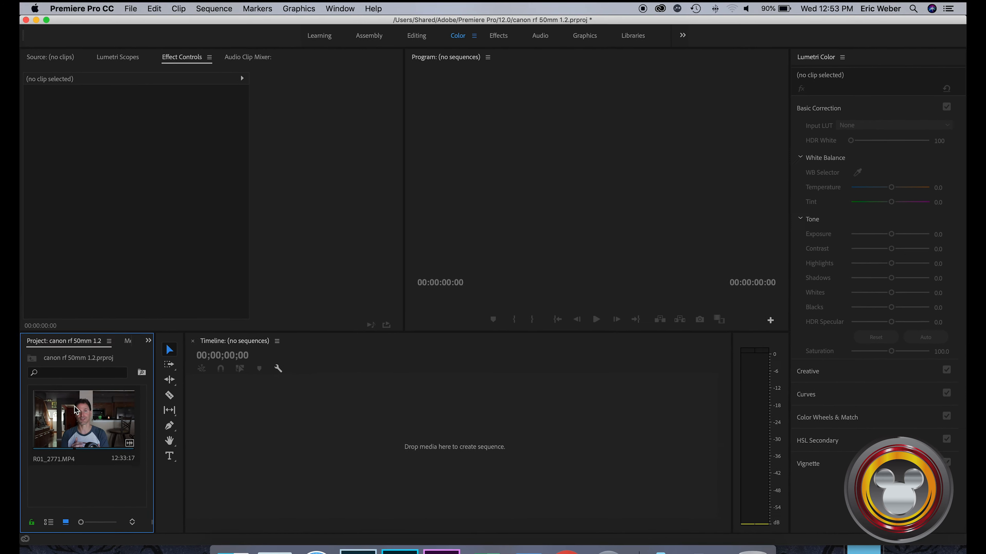
pyautogui.moveTo(60, 421); pyautogui.dragTo(349, 459)
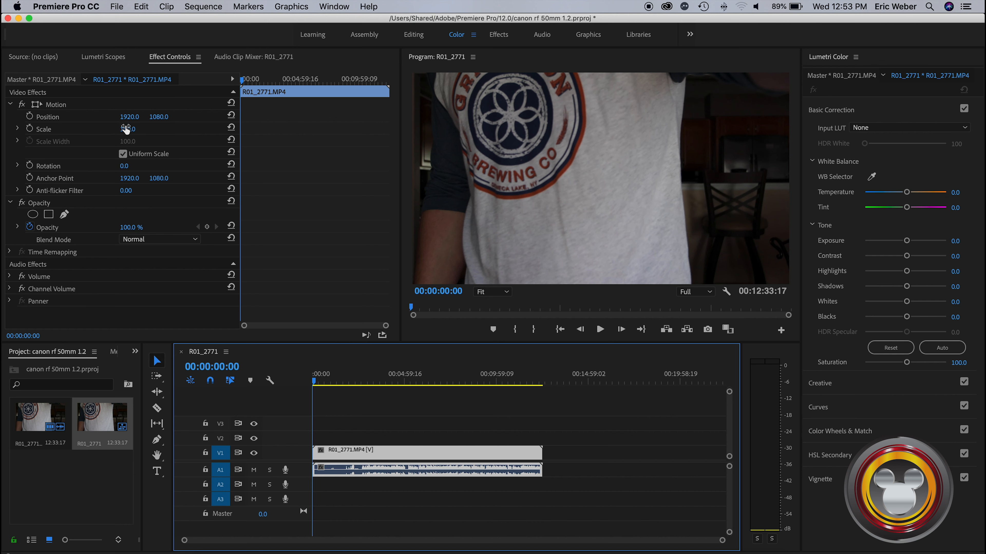
# Try shifting the clip's horizontal and vertical position in the frame, and undo both changes
pyautogui.click(126, 129)
pyautogui.moveTo(126, 129)
pyautogui.mouseDown()
pyautogui.moveTo(144, 129)
pyautogui.moveTo(101, 130)
pyautogui.moveTo(126, 130)
pyautogui.mouseUp()
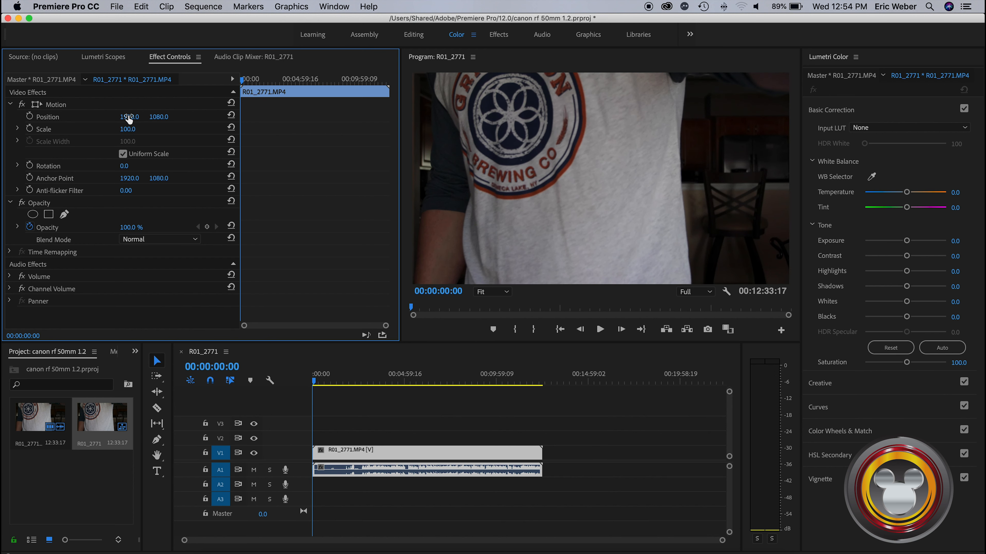
pyautogui.moveTo(129, 116)
pyautogui.mouseDown()
pyautogui.moveTo(97, 117)
pyautogui.moveTo(235, 117)
pyautogui.moveTo(112, 117)
pyautogui.moveTo(136, 117)
pyautogui.mouseUp()
pyautogui.press('super+z')
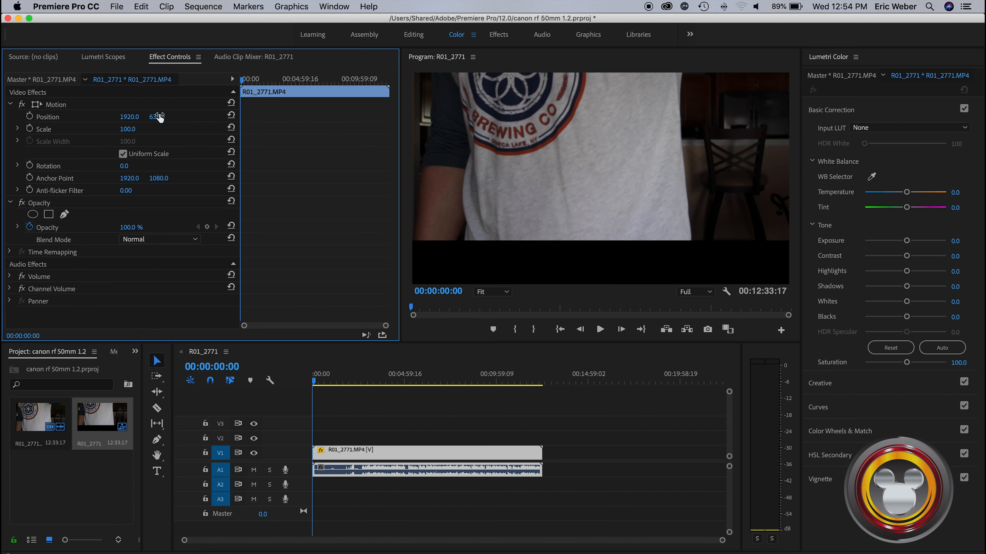
pyautogui.press('super+z')
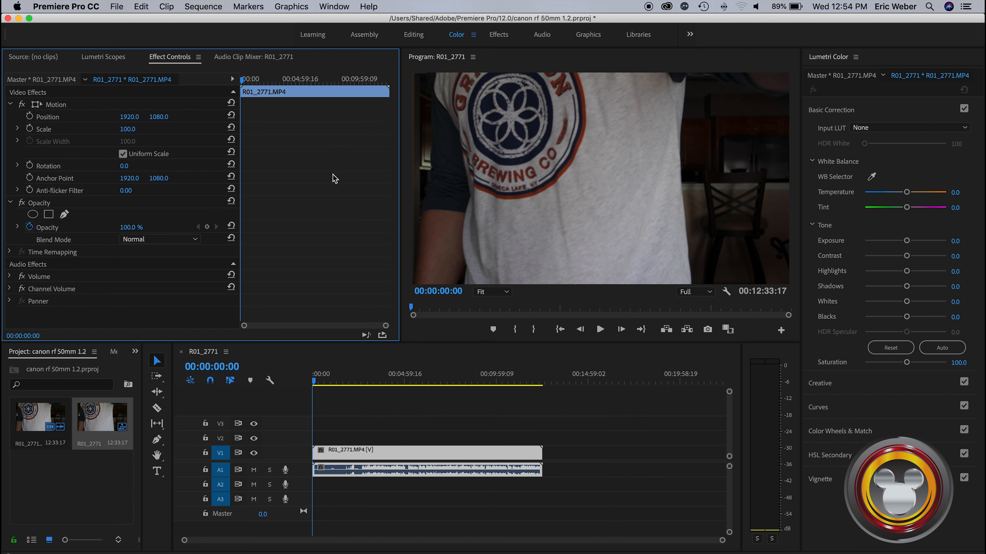
# Examine the Volume effect settings of the clip's audio, and collapse them again
pyautogui.click(404, 474)
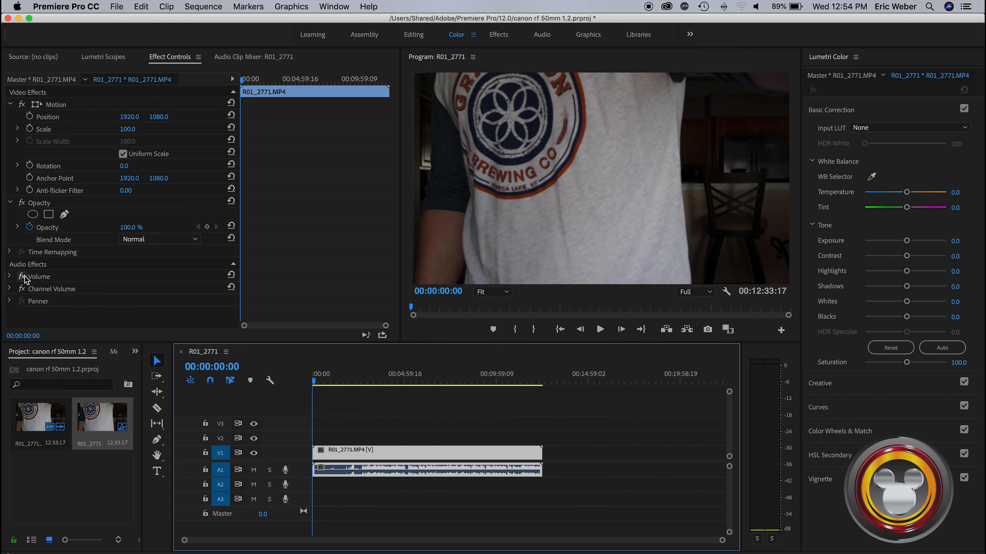
pyautogui.click(10, 276)
pyautogui.scroll(-1, 95, 281)
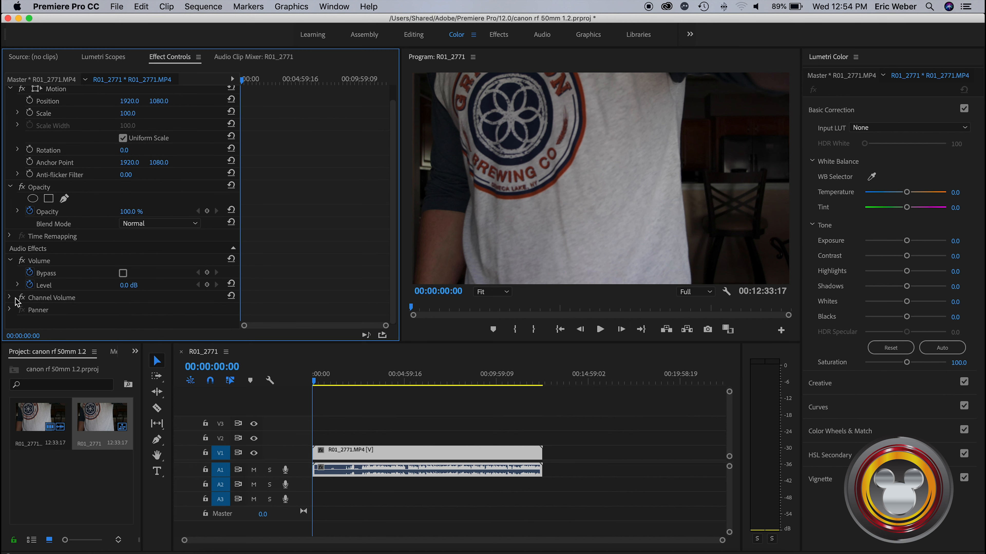
pyautogui.click(11, 261)
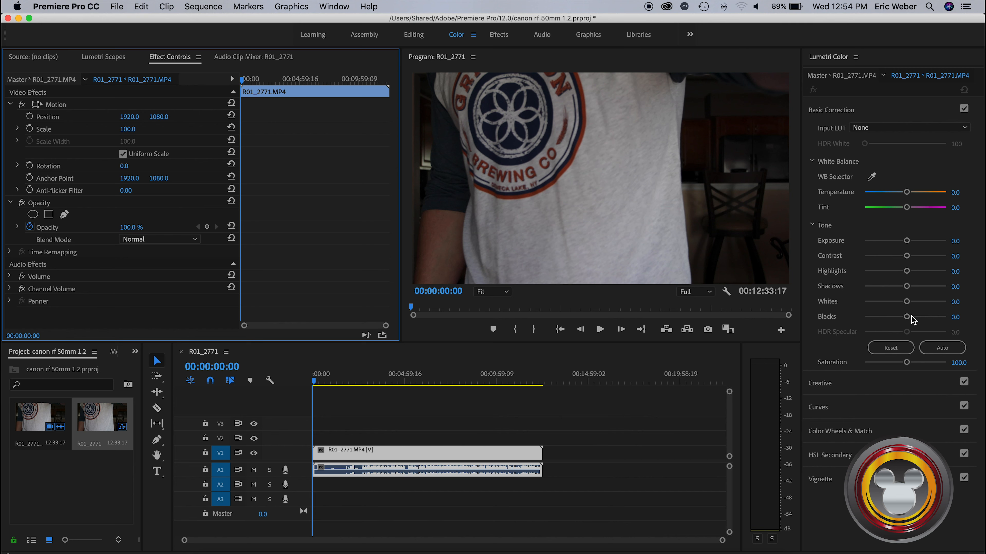
# Set the clip's Lumetri exposure to 0.7 and contrast to 11.4
pyautogui.click(913, 241)
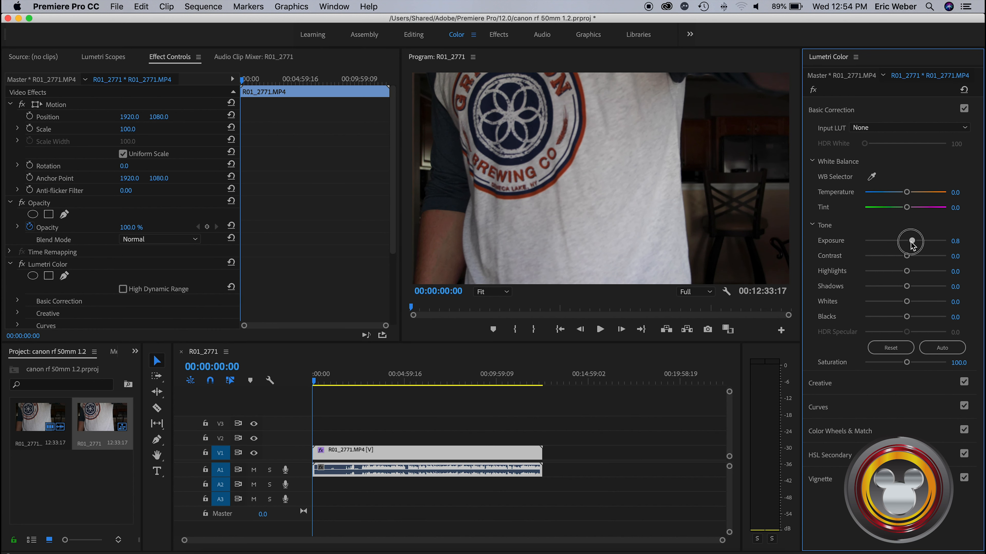
pyautogui.moveTo(910, 243); pyautogui.dragTo(909, 256)
pyautogui.click(908, 271)
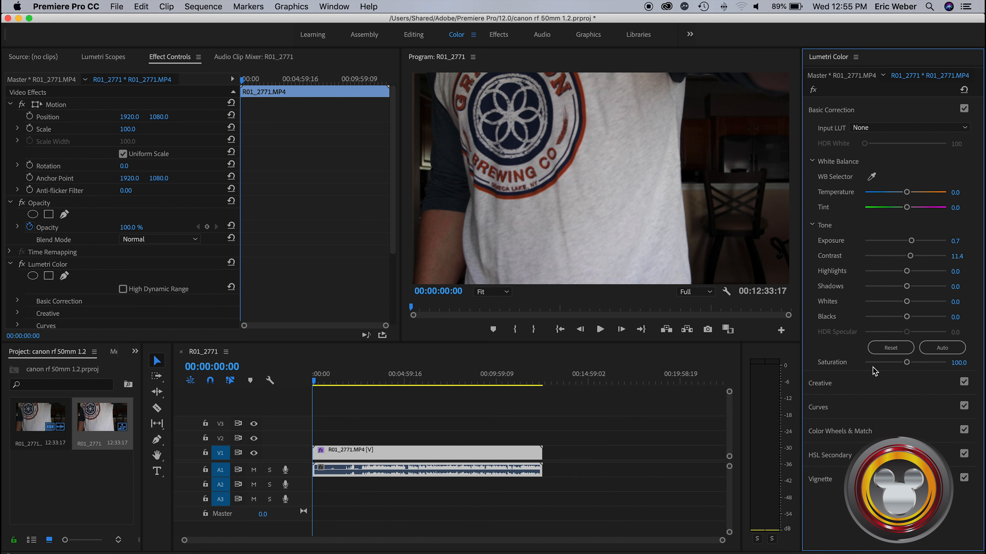
# Review the Lumetri Creative and Curves adjustments, and return to Basic Correction
pyautogui.click(846, 385)
pyautogui.click(853, 444)
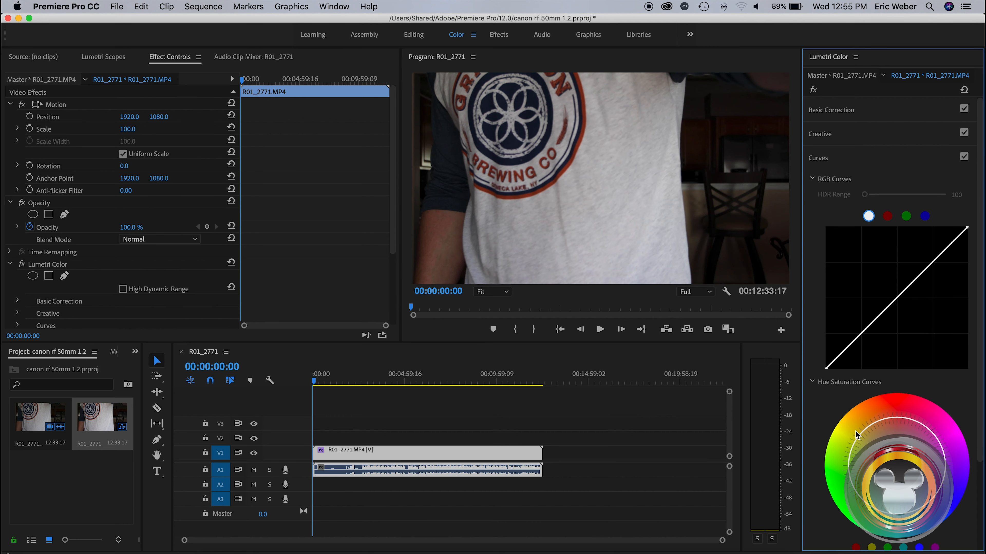
pyautogui.click(842, 112)
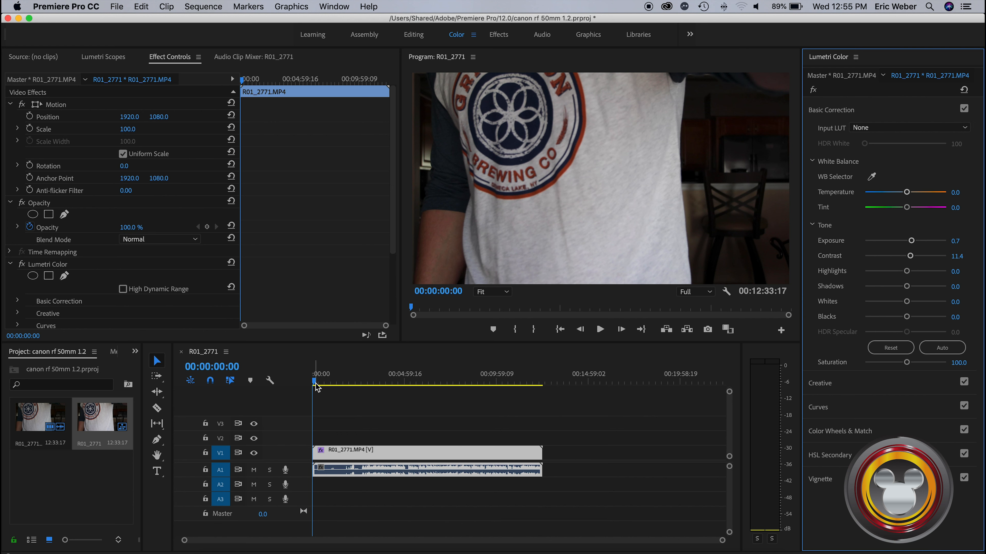
# Move the playhead to about 00:03:12:18 and switch to the Audio workspace
pyautogui.moveTo(316, 387); pyautogui.dragTo(371, 384)
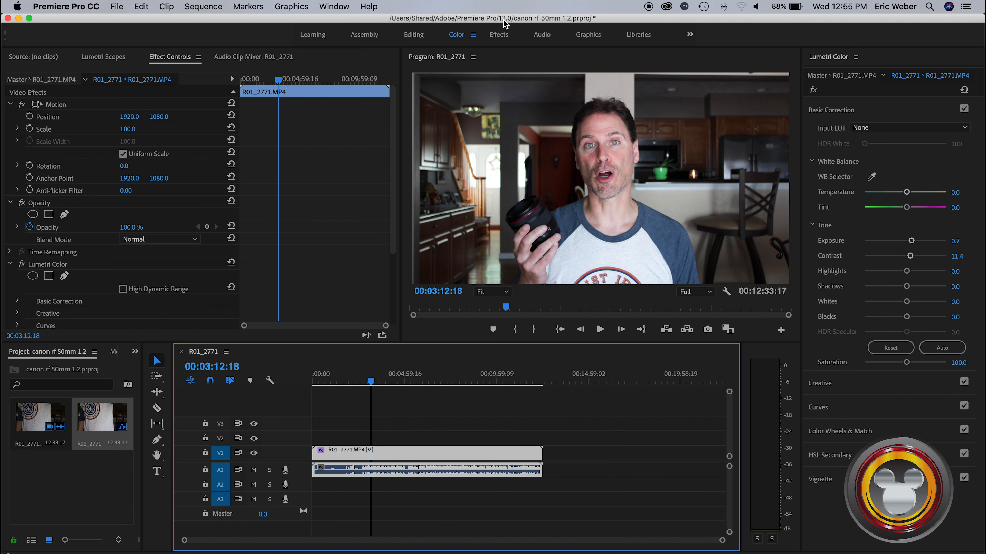
pyautogui.click(545, 36)
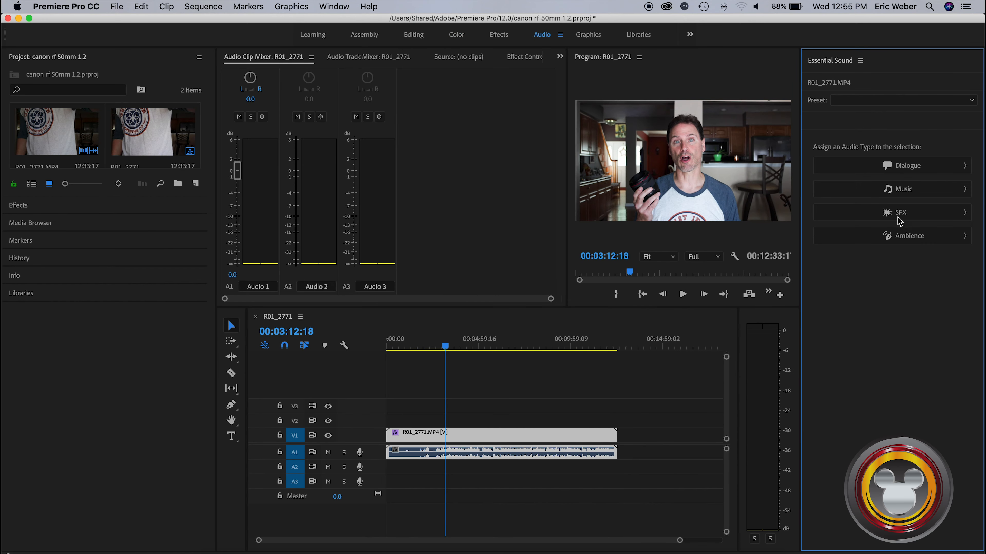
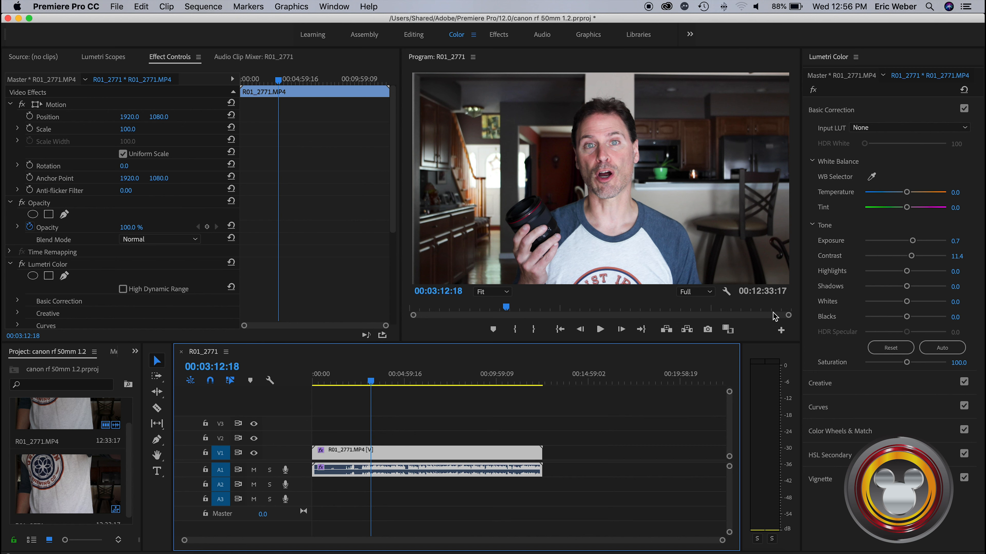
# Lower the clip's Lumetri exposure to 0.5
pyautogui.click(911, 242)
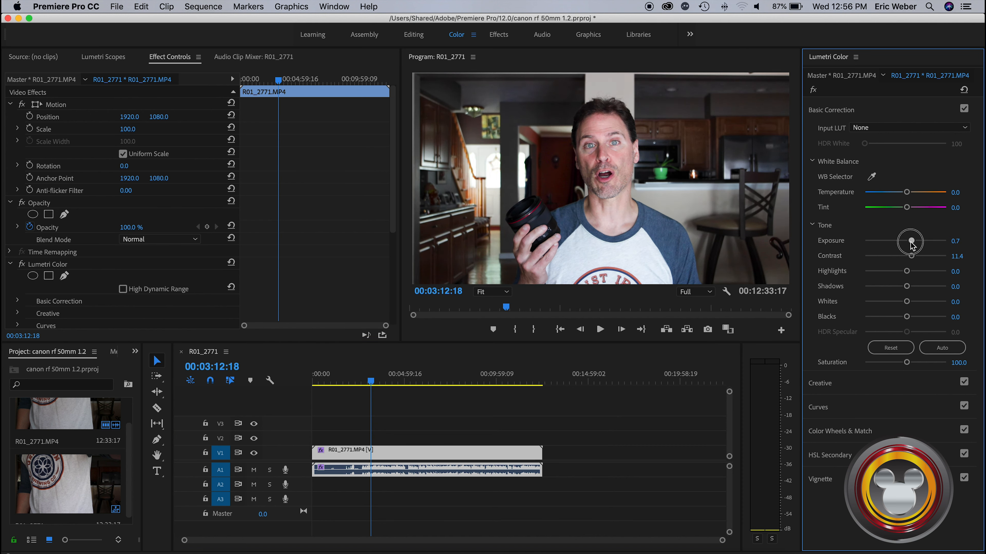
pyautogui.moveTo(910, 242); pyautogui.dragTo(909, 243)
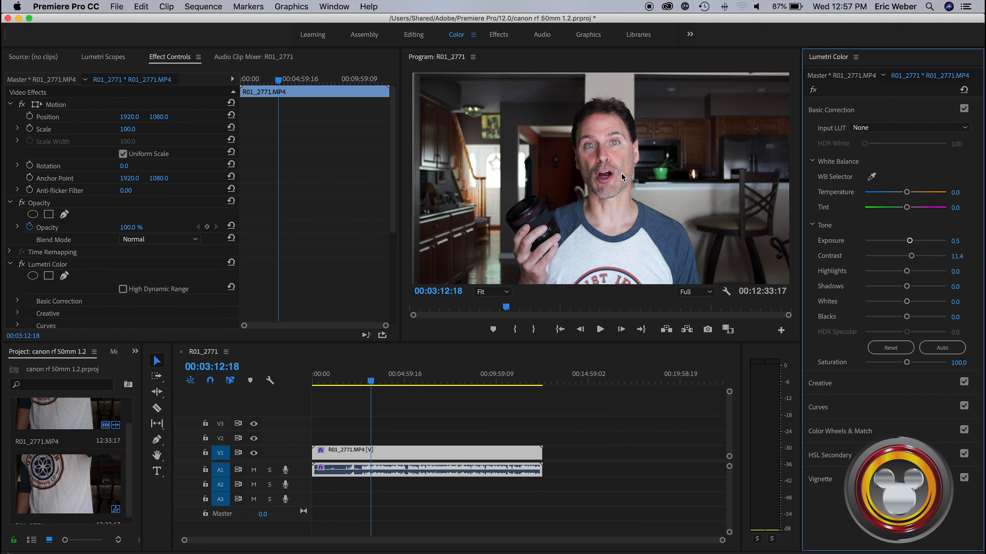
# Scale the clip to 114 and set its vertical position to 975 to reframe the shot
pyautogui.click(126, 130)
pyautogui.press('Up')
pyautogui.press('Up')
pyautogui.press('Up')
pyautogui.press('Up')
pyautogui.press('Up')
pyautogui.press('Up')
pyautogui.press('Up')
pyautogui.press('Up')
pyautogui.press('Up')
pyautogui.press('Up')
pyautogui.press('Up')
pyautogui.press('Up')
pyautogui.press('Up')
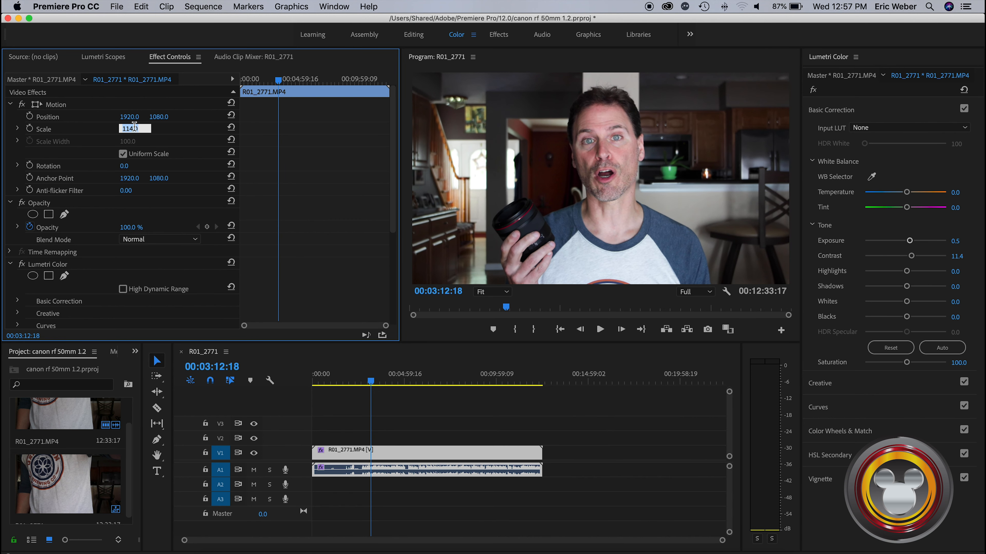
pyautogui.moveTo(159, 116); pyautogui.dragTo(118, 116)
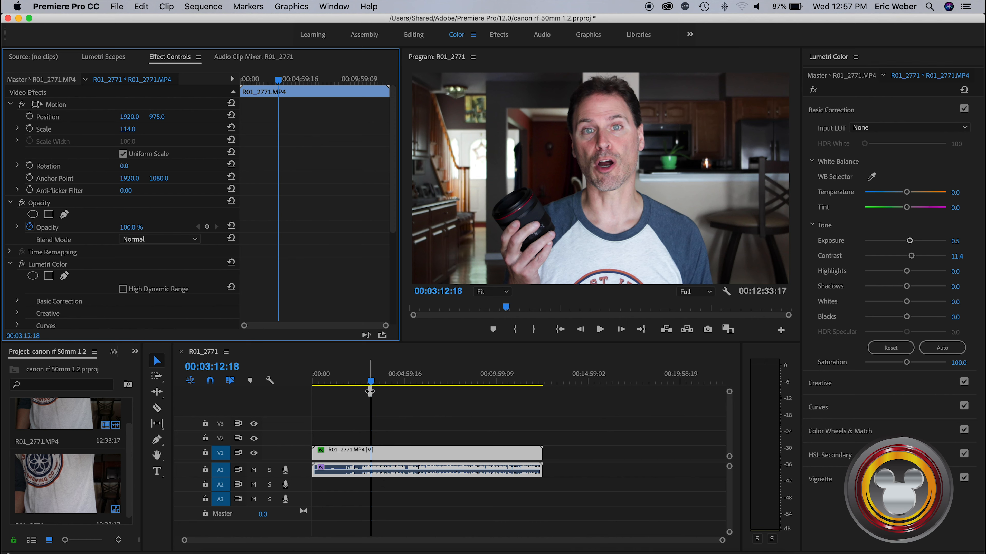
# Preview the clip from 00:02:09:19, and move the playhead to 00:02:44:03
pyautogui.moveTo(372, 382); pyautogui.dragTo(353, 385)
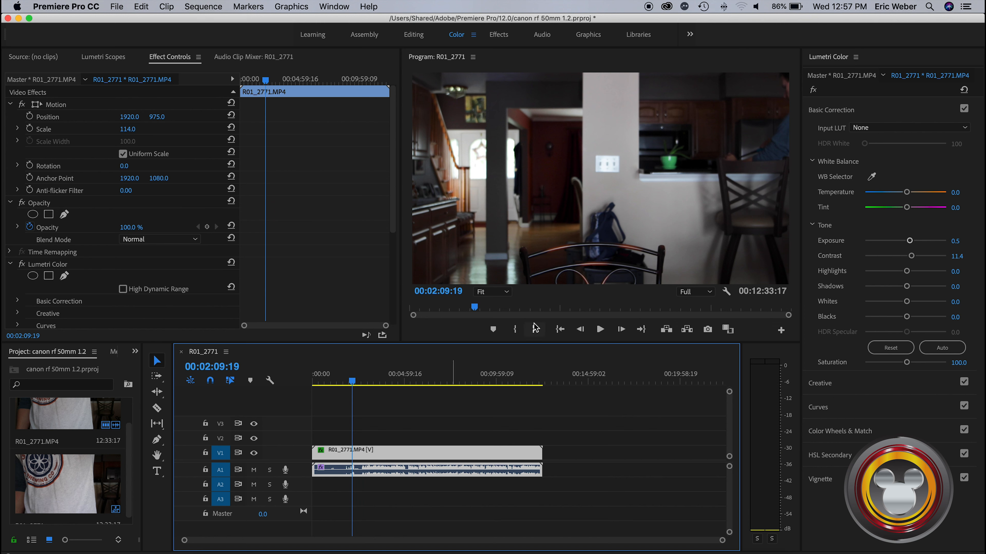
pyautogui.click(600, 330)
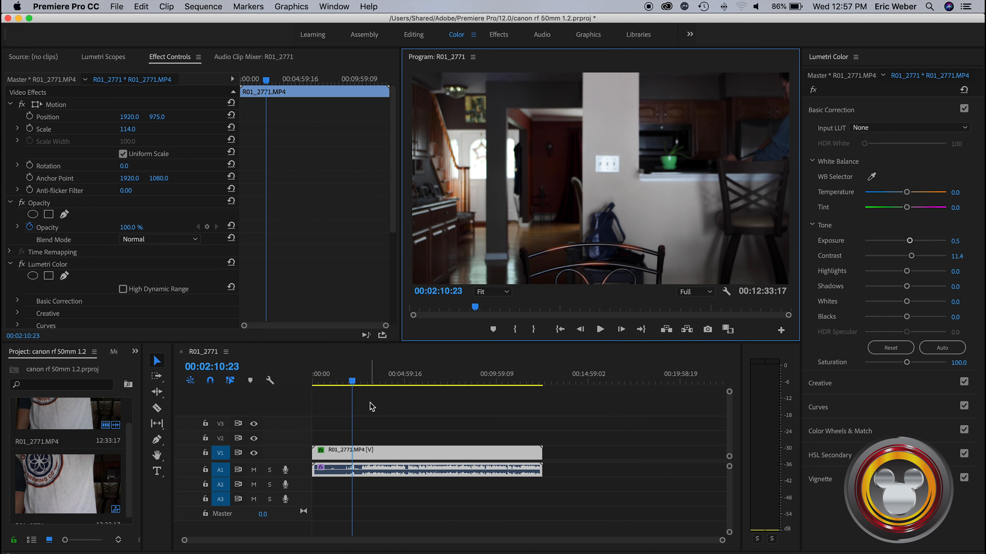
pyautogui.click(353, 382)
pyautogui.moveTo(353, 382); pyautogui.dragTo(362, 383)
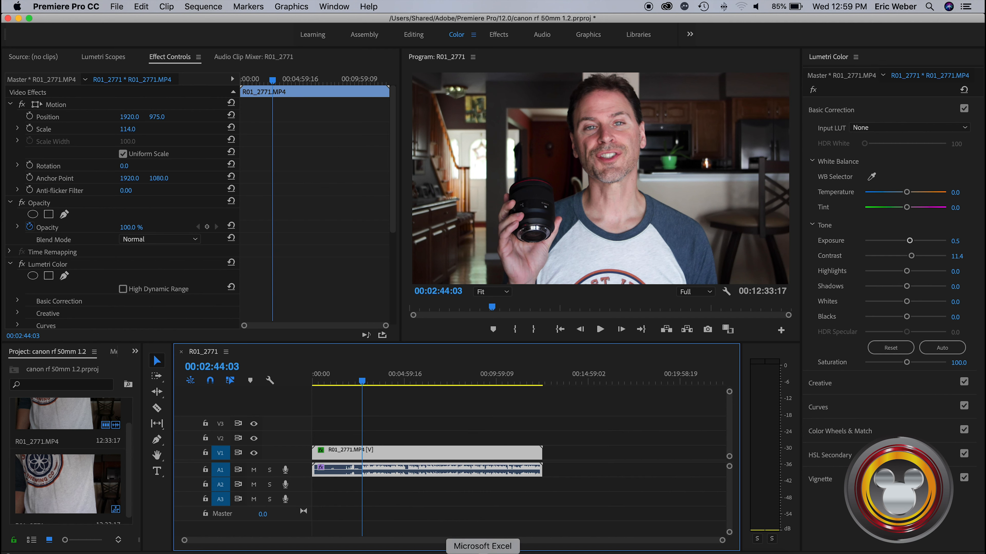
# Examine the keyboard shortcut layout, and close it without changes
pyautogui.click(74, 8)
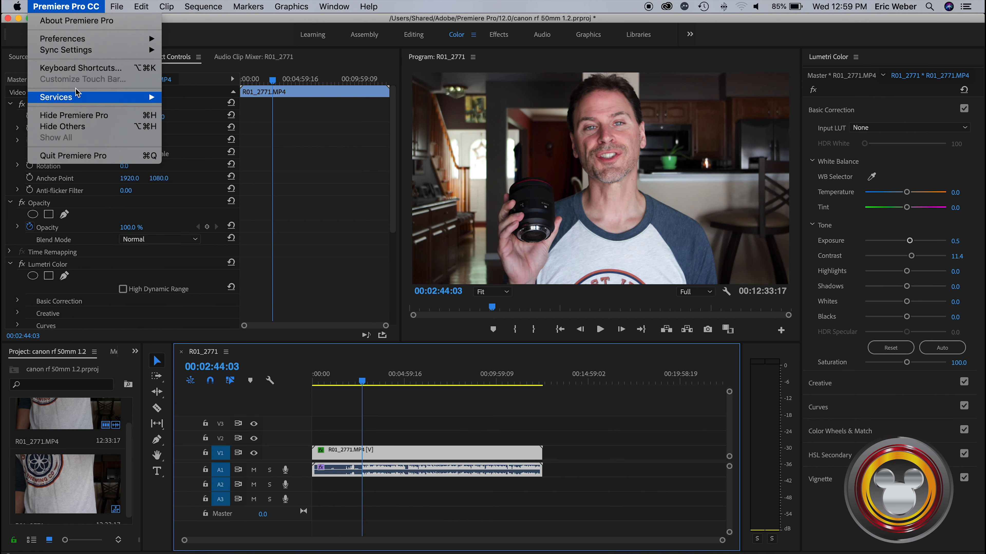
pyautogui.click(80, 68)
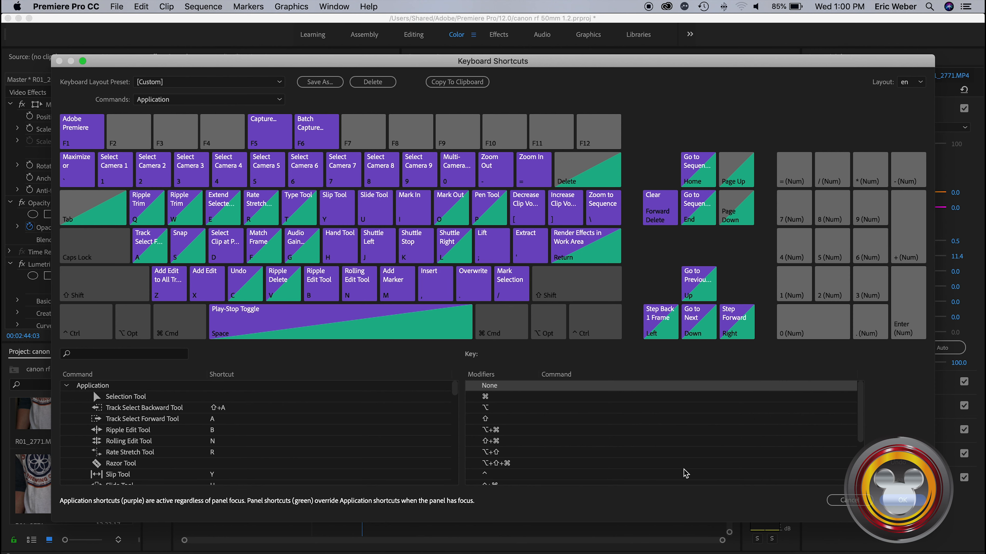
pyautogui.click(855, 502)
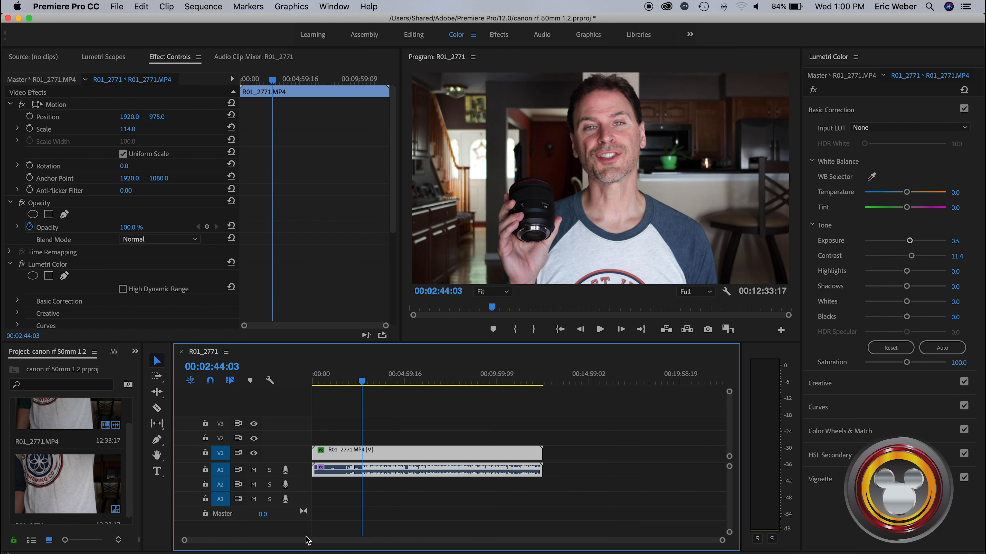
# Increase the height of audio track A1, and split the clip at 00:02:43:21, just before the speech begins
pyautogui.moveTo(722, 541); pyautogui.dragTo(480, 543)
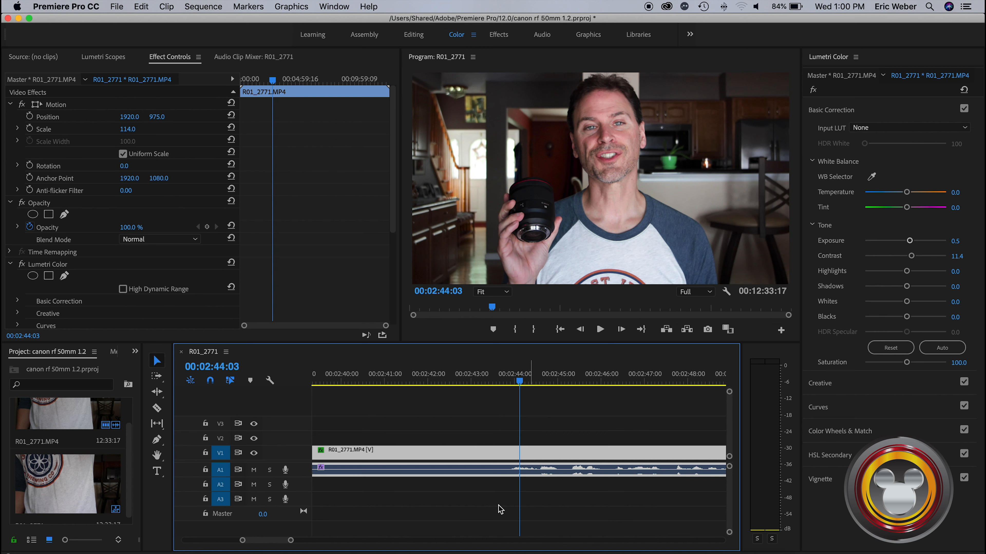
pyautogui.moveTo(291, 540)
pyautogui.mouseDown()
pyautogui.moveTo(605, 540)
pyautogui.moveTo(414, 537)
pyautogui.mouseUp()
pyautogui.click(520, 386)
pyautogui.moveTo(520, 387); pyautogui.dragTo(493, 387)
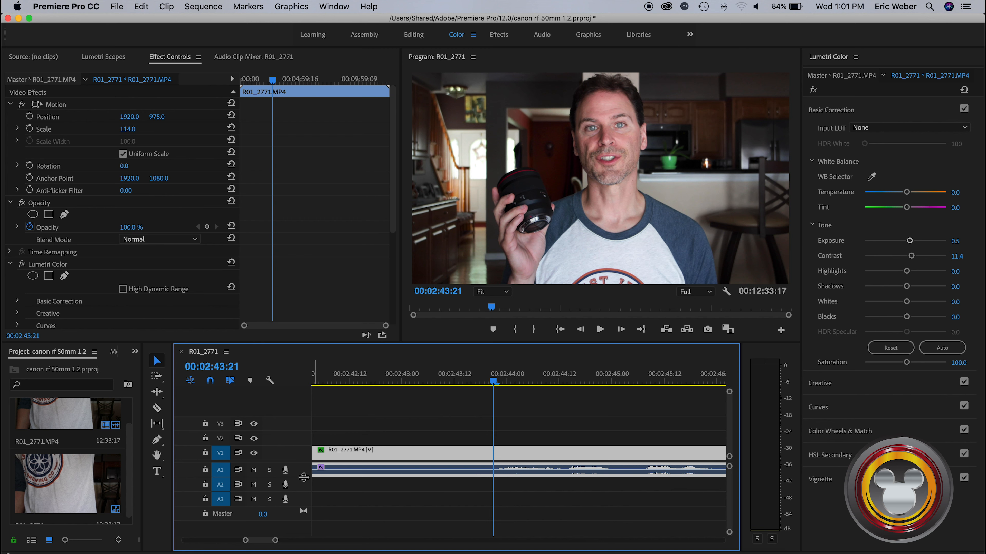
pyautogui.moveTo(303, 478); pyautogui.dragTo(301, 499)
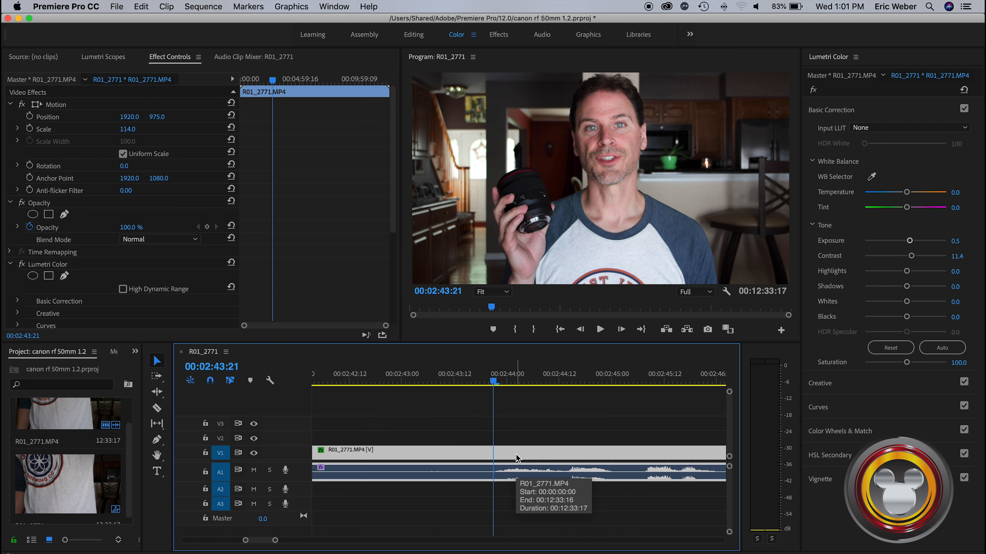
pyautogui.press('super+k')
pyautogui.click(516, 458)
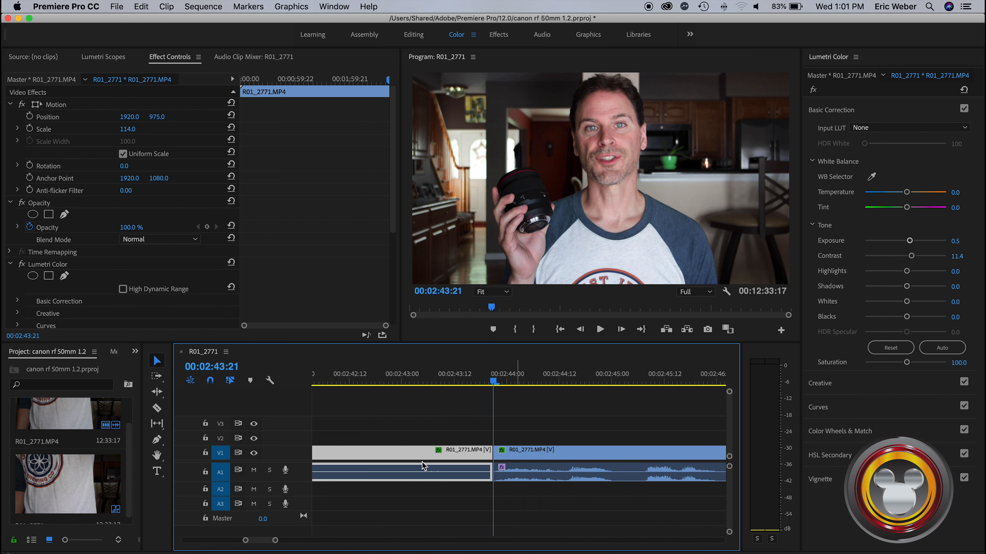
# Try clearing the segment before the cut without closing the gap, and undo the deletion
pyautogui.moveTo(245, 541); pyautogui.dragTo(171, 535)
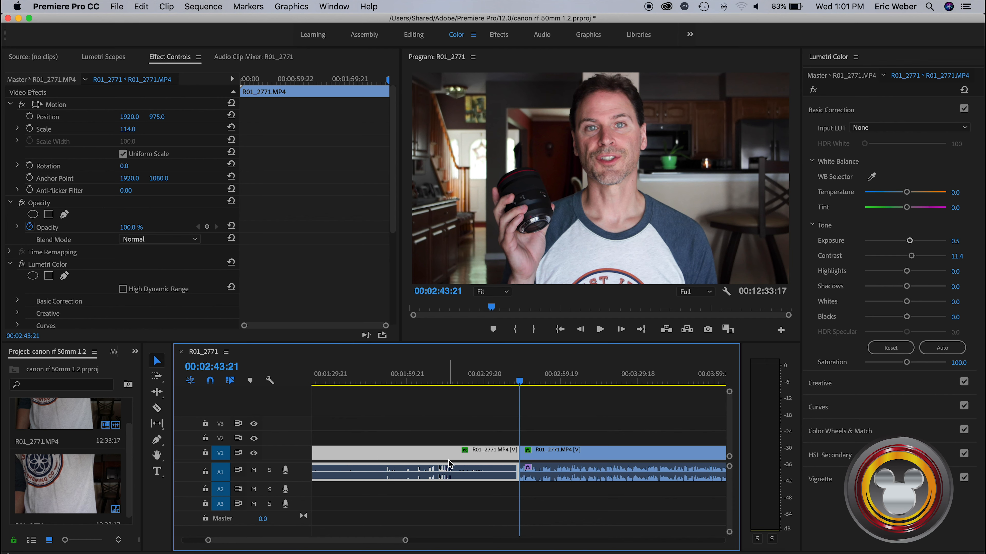
pyautogui.moveTo(406, 544); pyautogui.dragTo(506, 540)
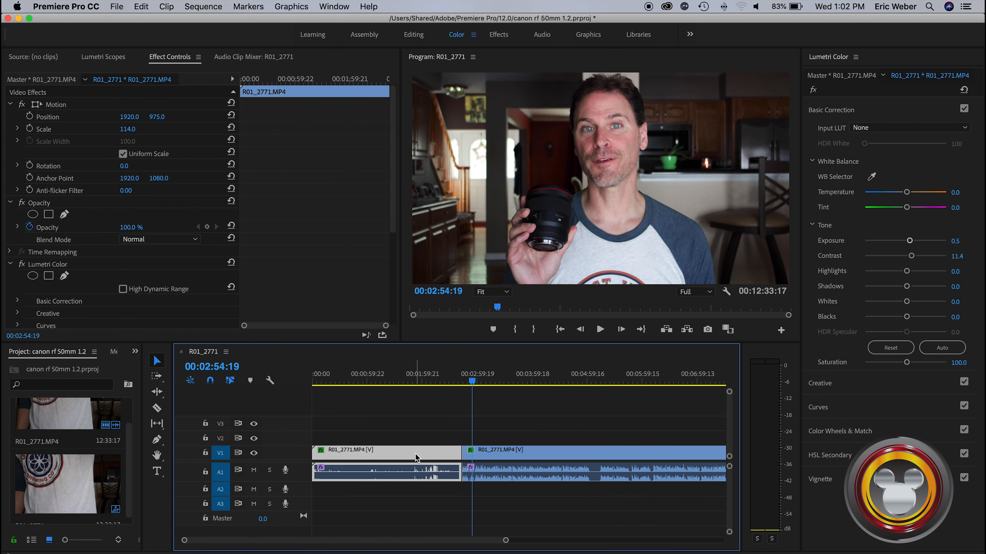
pyautogui.rightClick(415, 453)
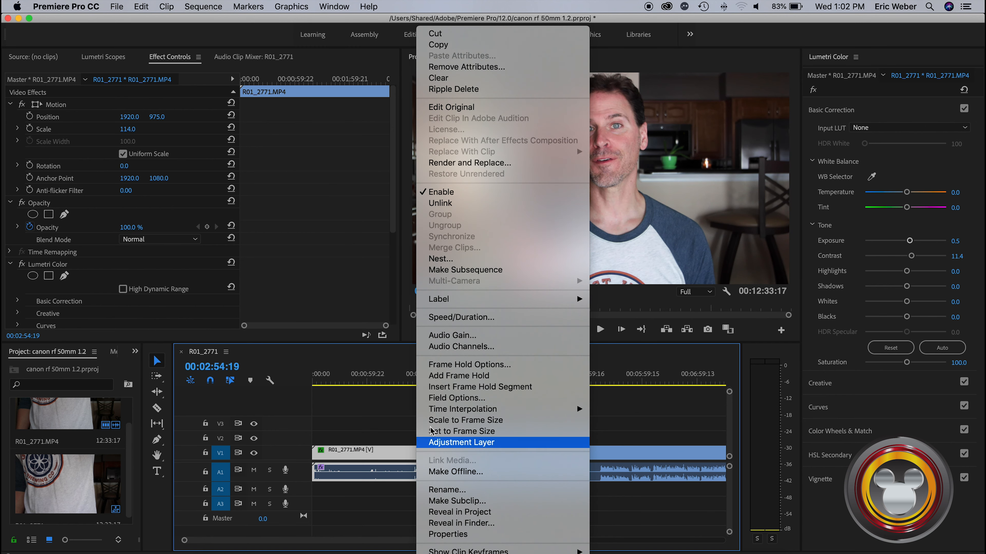
pyautogui.click(458, 79)
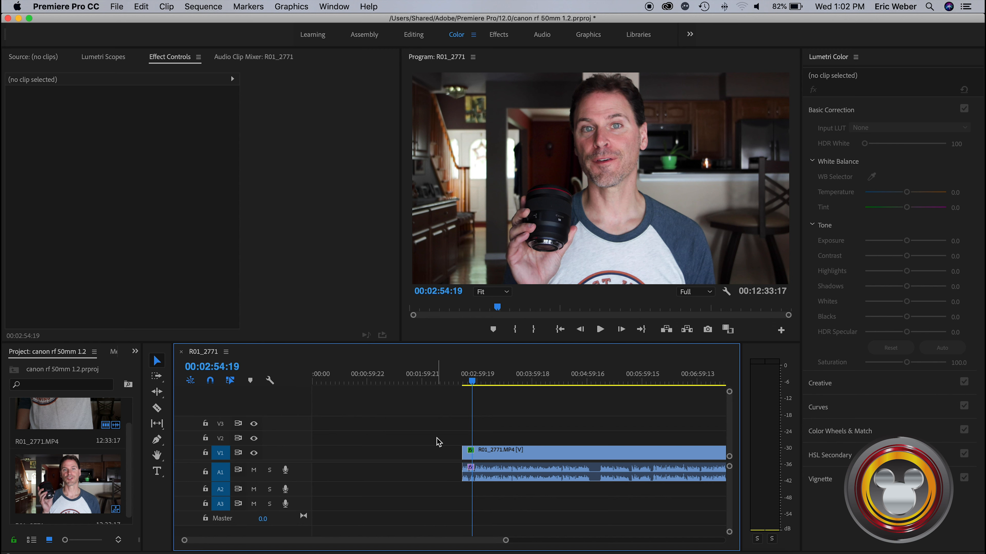
pyautogui.press('super+z')
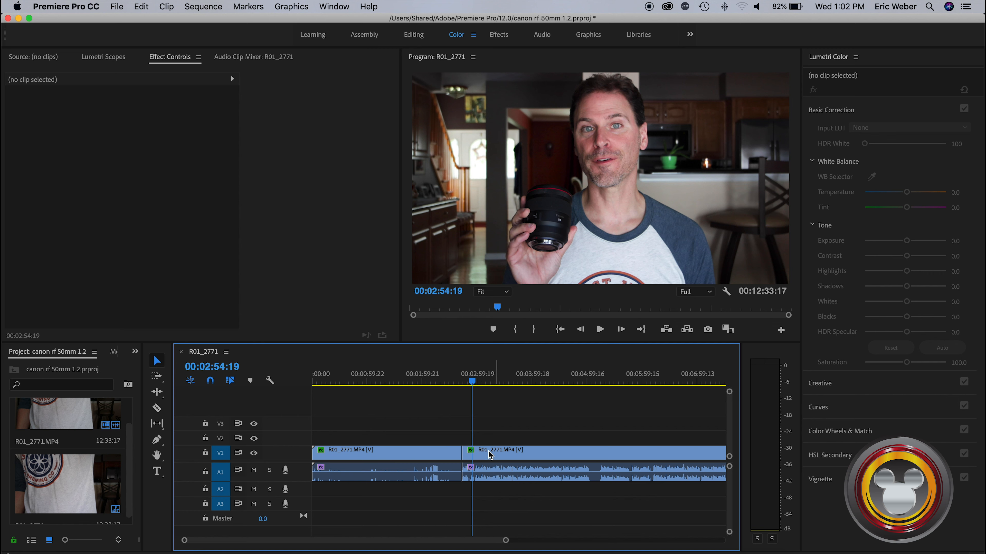
# Ripple delete the segment before the cut, and play the sequence from its start
pyautogui.rightClick(420, 457)
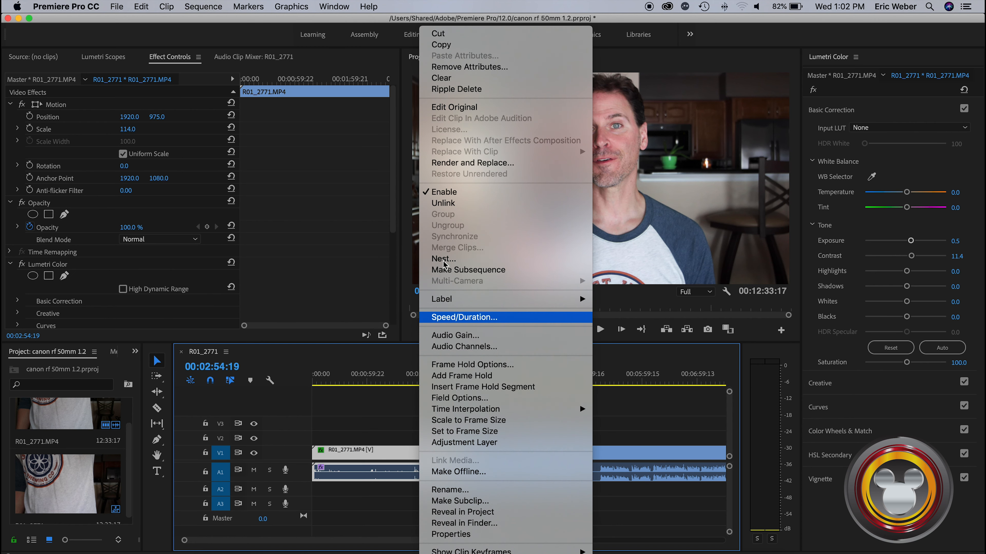
pyautogui.click(458, 89)
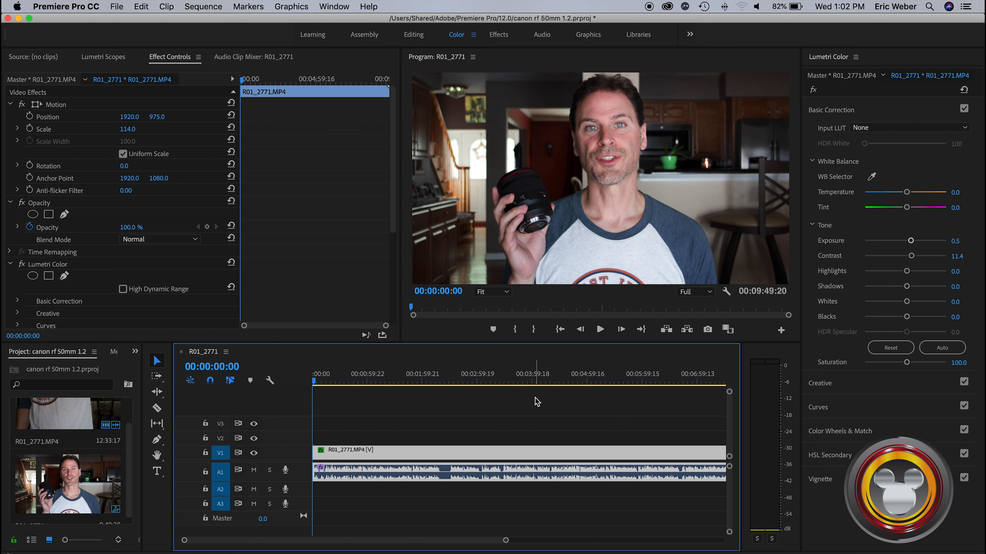
pyautogui.press('XF86MonBrightnessUp')
pyautogui.press('space')
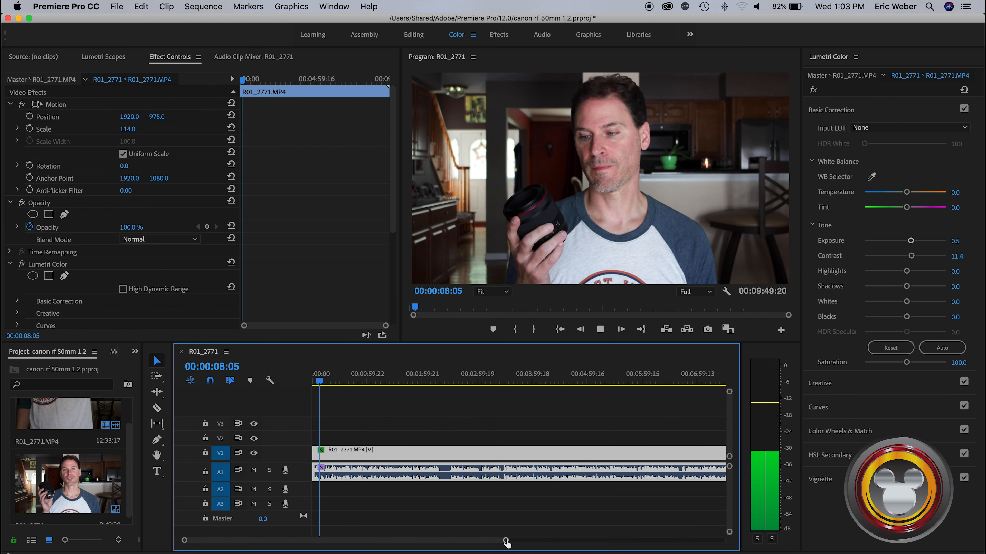
pyautogui.moveTo(505, 540); pyautogui.dragTo(562, 541)
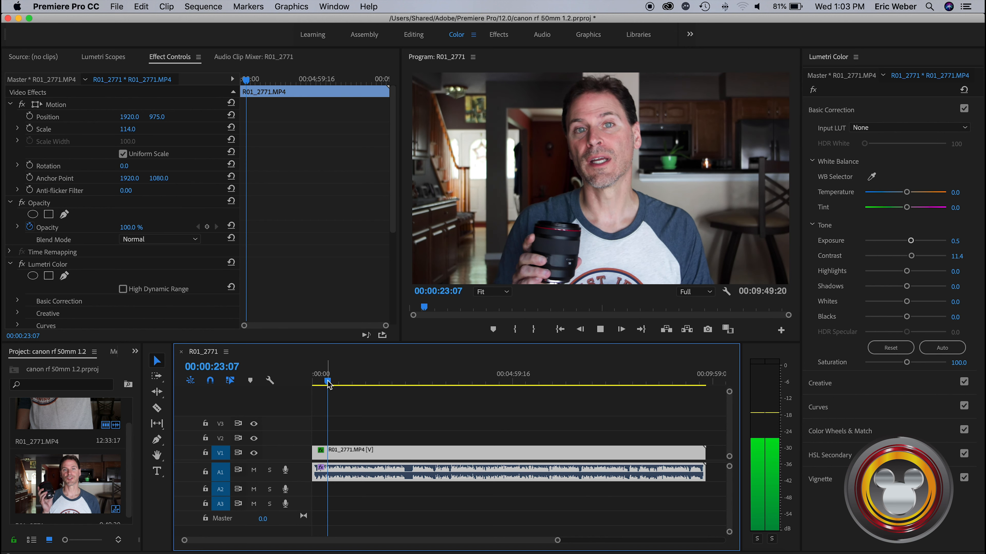
# Split the clip at 00:02:18:04, where the silent stretch in the audio begins
pyautogui.moveTo(328, 383); pyautogui.dragTo(407, 386)
pyautogui.click(406, 380)
pyautogui.moveTo(557, 540); pyautogui.dragTo(450, 537)
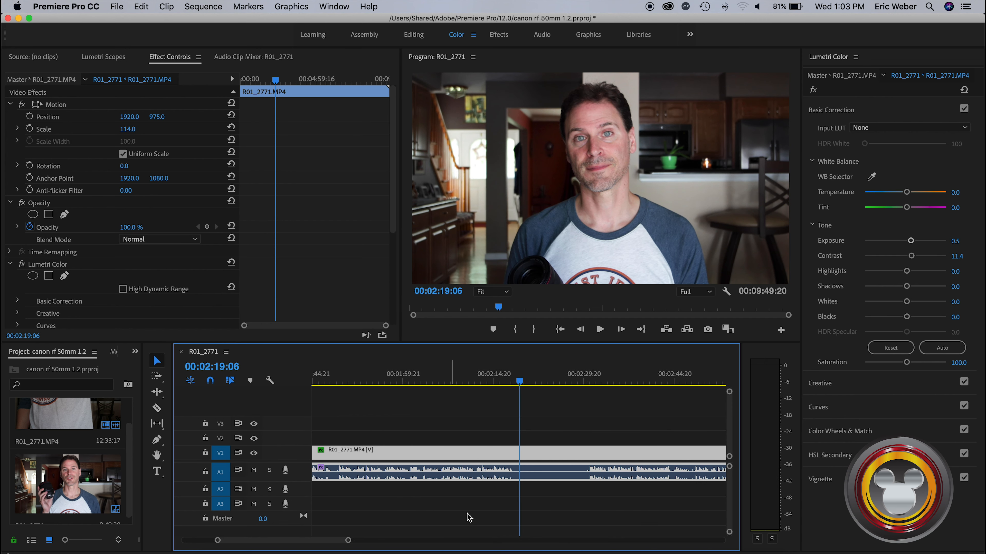
pyautogui.moveTo(348, 540); pyautogui.dragTo(326, 540)
pyautogui.moveTo(520, 387); pyautogui.dragTo(508, 390)
pyautogui.click(526, 451)
pyautogui.press('super+k')
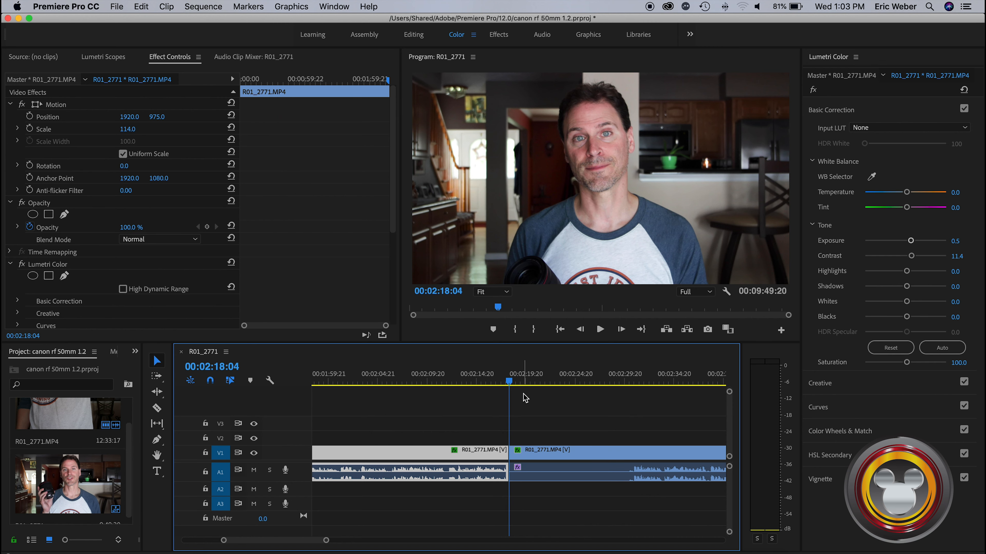
# Split the clip again at 00:02:30:19, where the silent stretch ends
pyautogui.moveTo(512, 384); pyautogui.dragTo(636, 388)
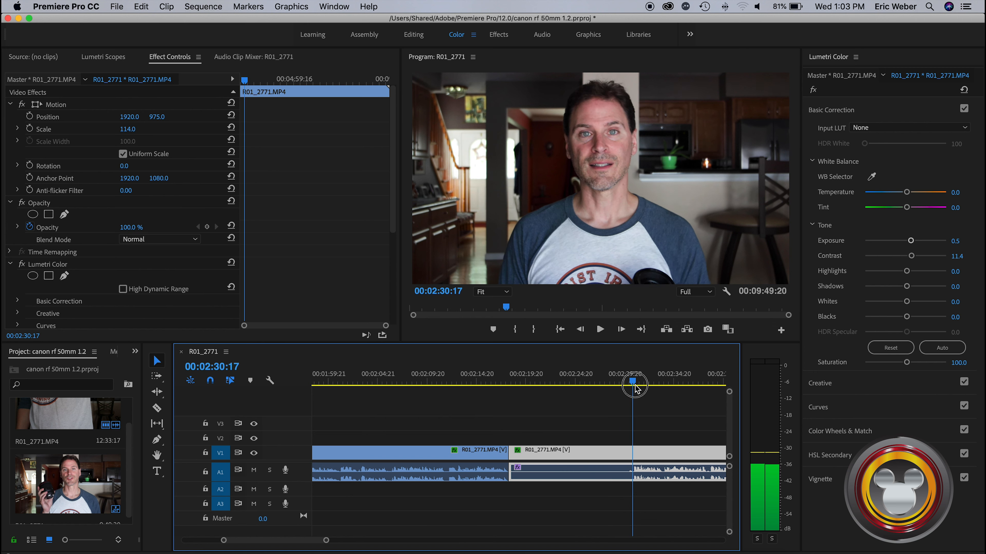
pyautogui.click(611, 453)
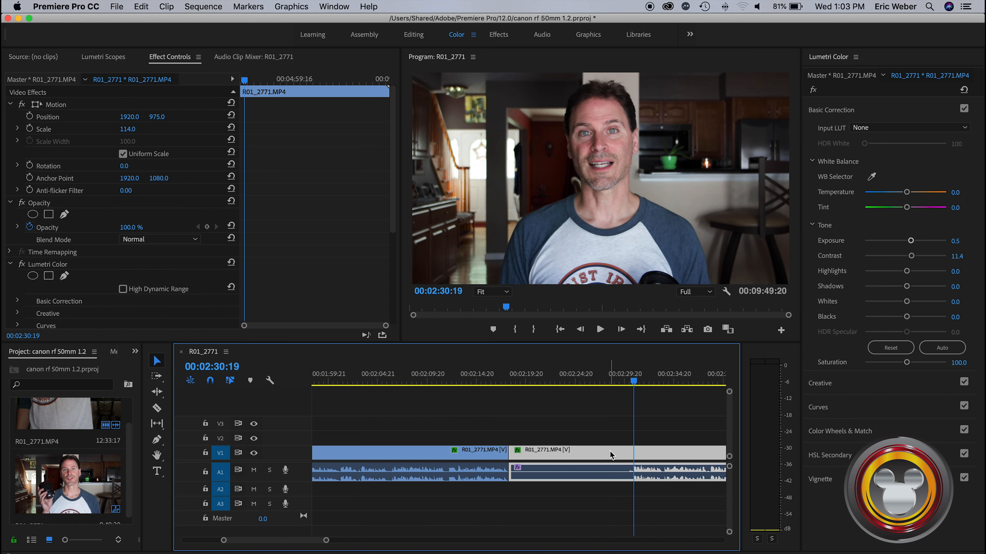
pyautogui.press('super+k')
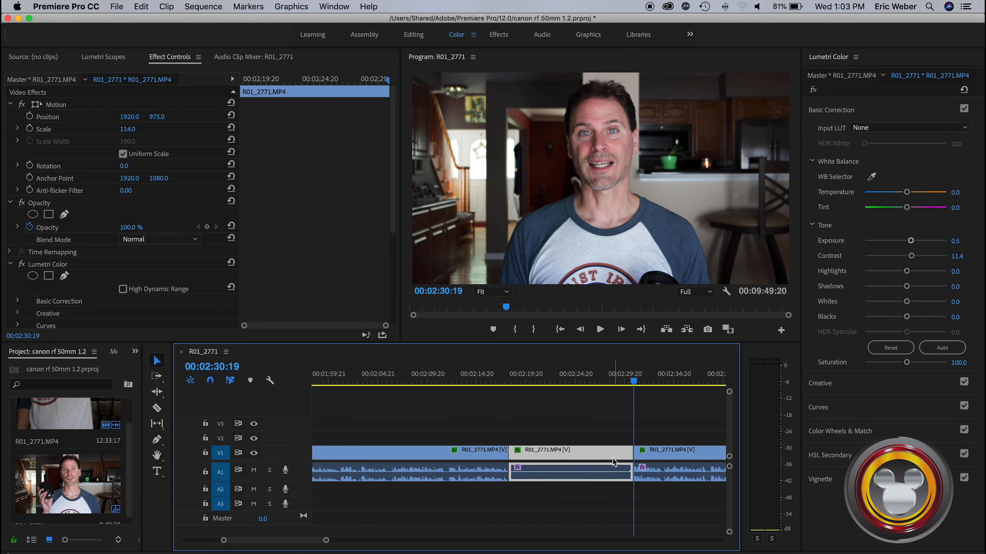
# Ripple delete the silent segment between the two cuts
pyautogui.rightClick(578, 456)
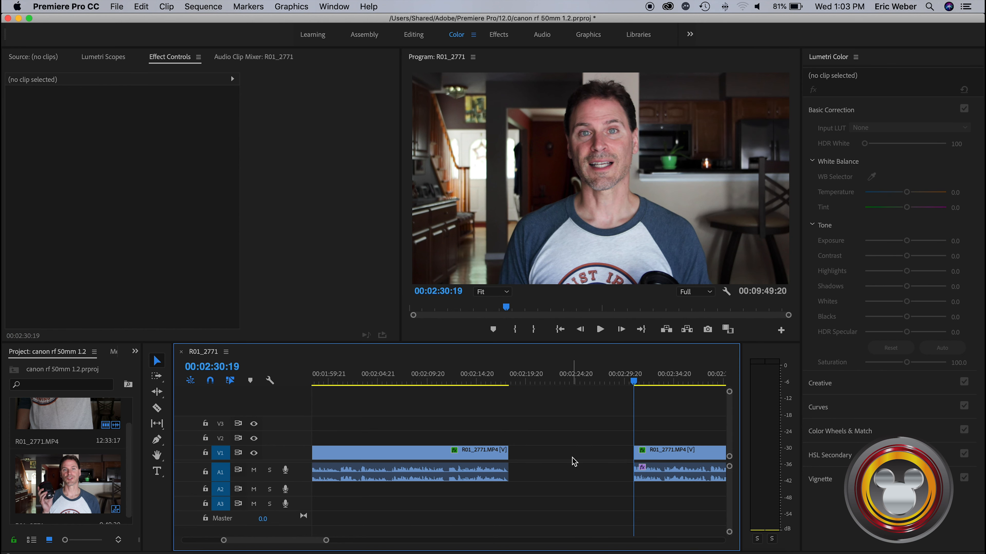
pyautogui.rightClick(574, 462)
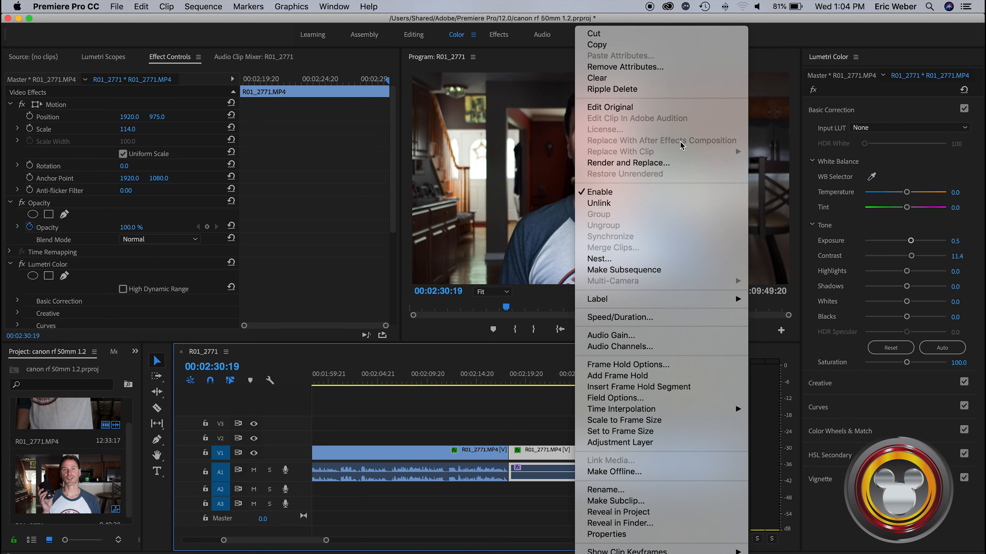
pyautogui.click(631, 94)
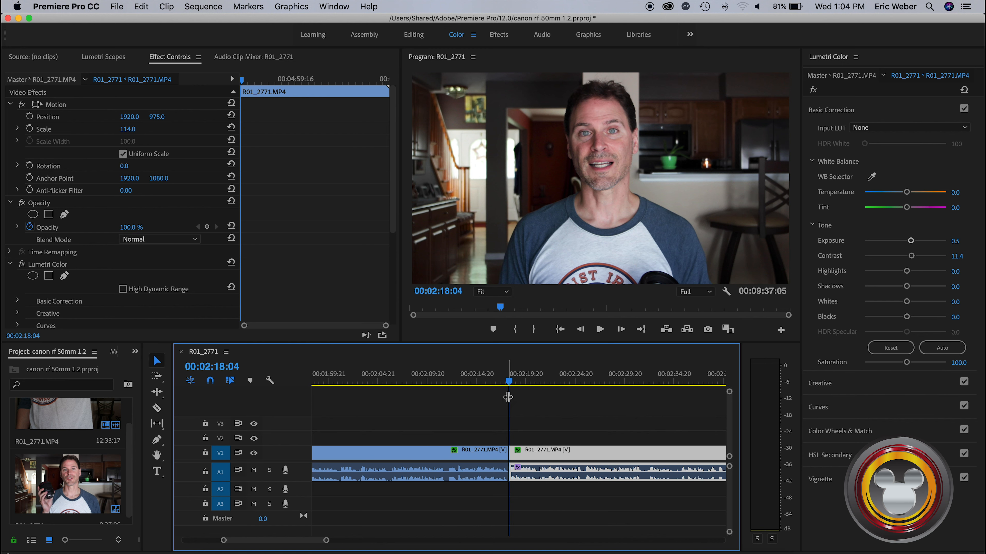
# Play the sequence across the join at 00:02:18:04, and scrub the timeline around the remaining clips
pyautogui.moveTo(508, 400); pyautogui.dragTo(490, 401)
pyautogui.press('space')
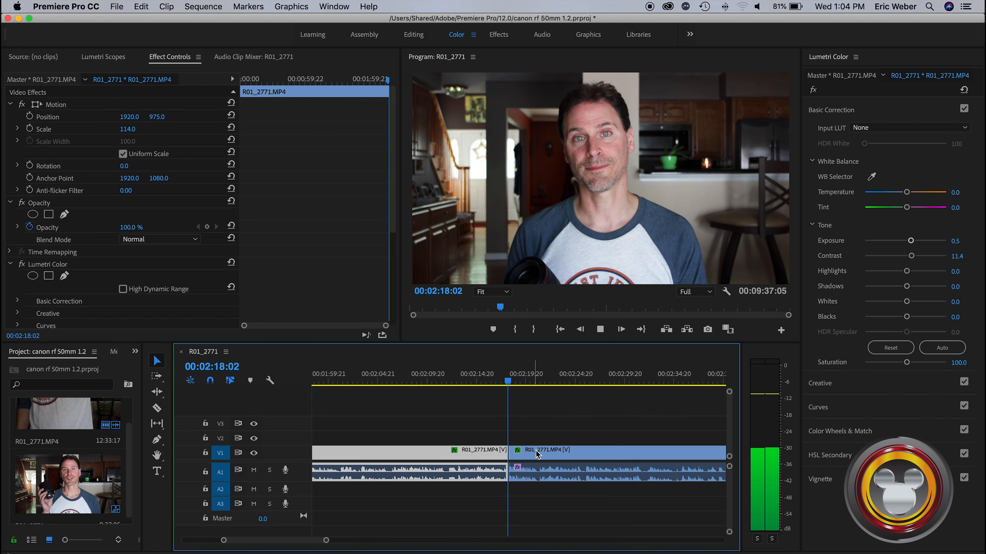
pyautogui.click(548, 461)
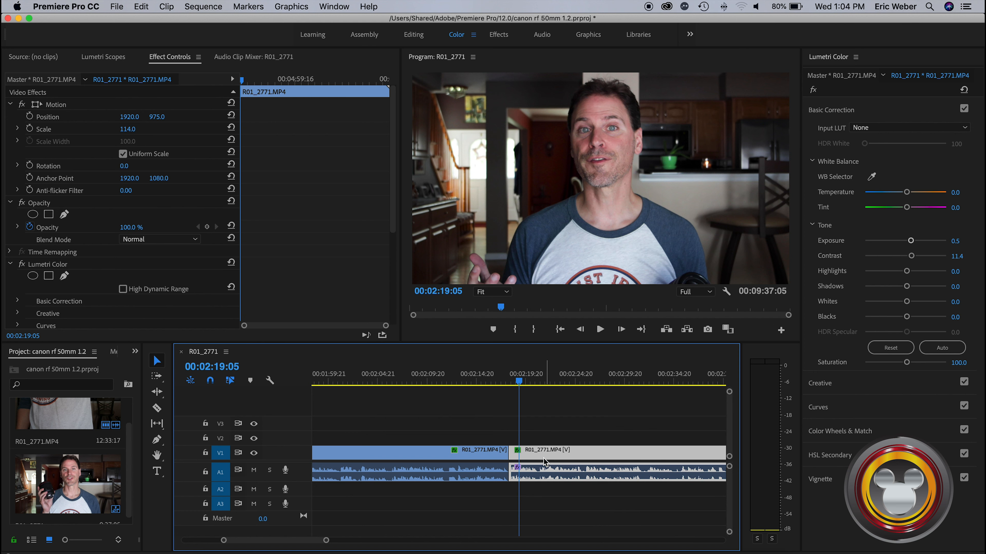
pyautogui.moveTo(326, 544); pyautogui.dragTo(546, 543)
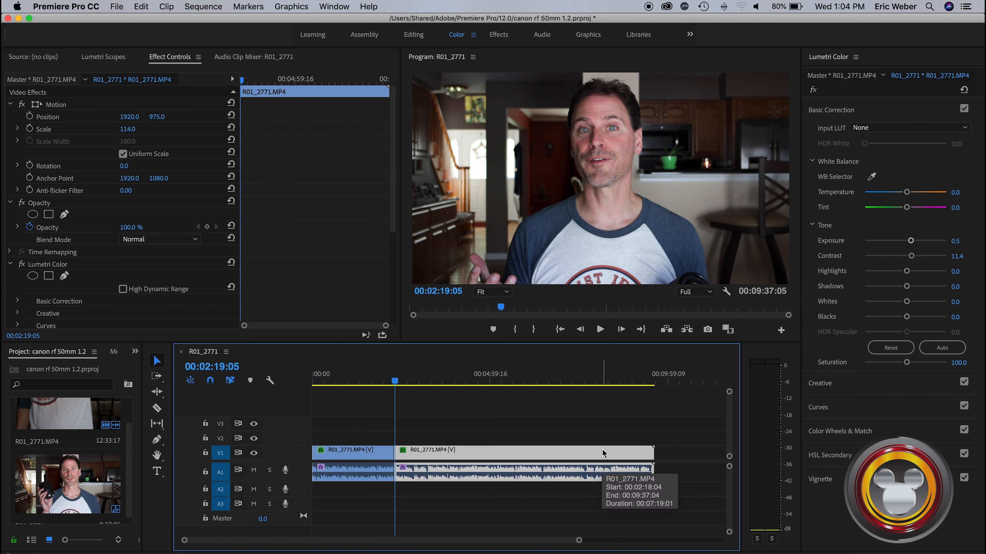
pyautogui.moveTo(394, 383); pyautogui.dragTo(451, 380)
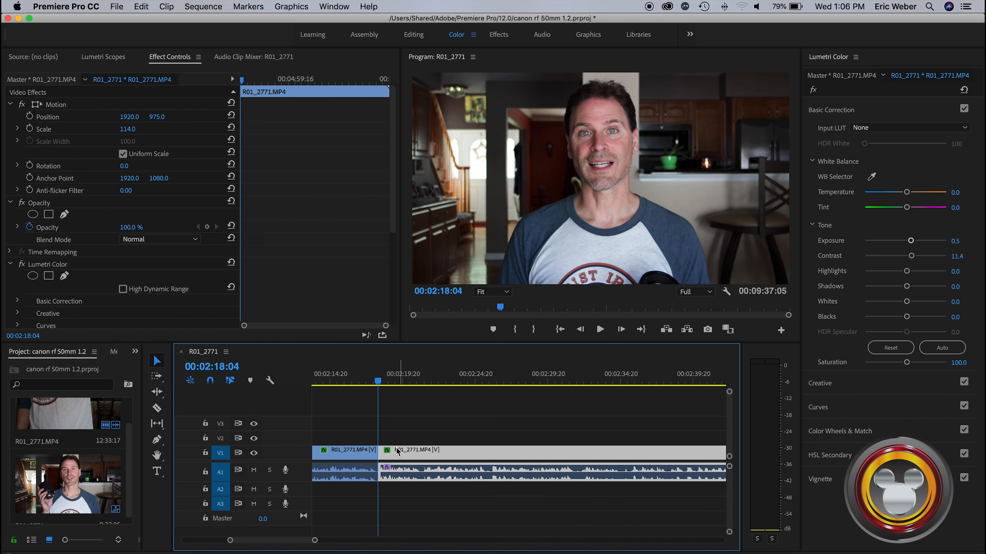
# Play the sequence from 00:02:17:20 across the cut to review the jump between the two clips
pyautogui.click(373, 386)
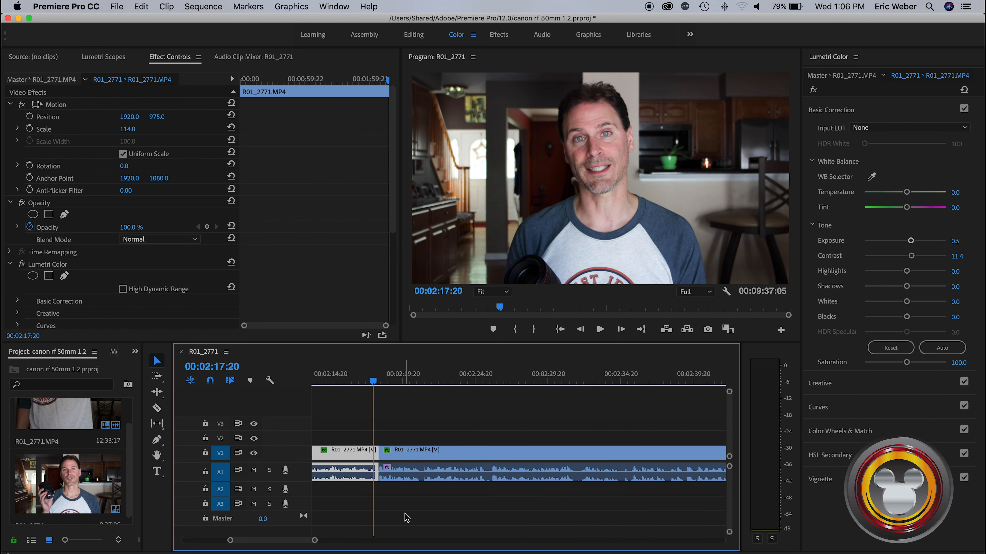
pyautogui.press('space')
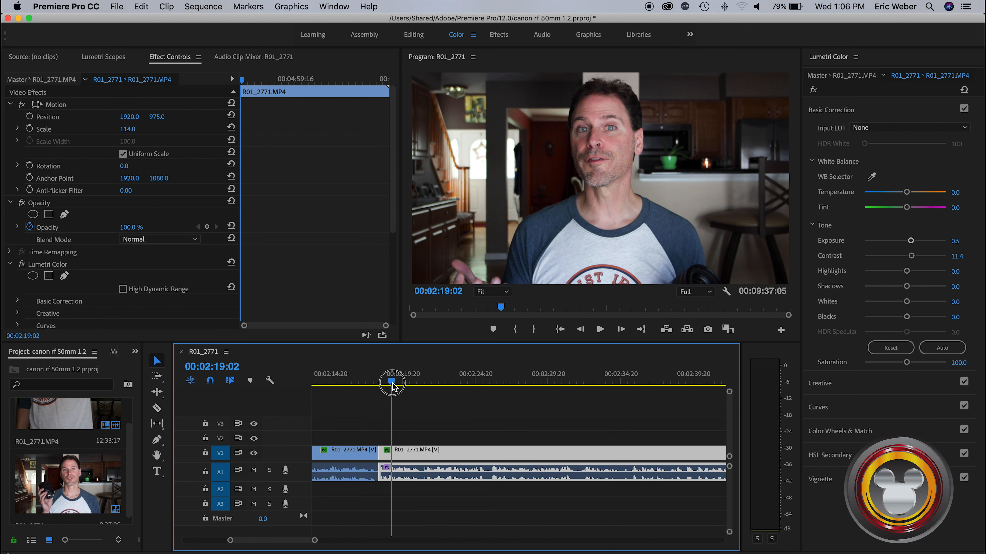
pyautogui.click(378, 384)
# Apply the default transitions at the cut near 00:02:18:04 and scrub back into the dissolve
pyautogui.moveTo(313, 543); pyautogui.dragTo(292, 540)
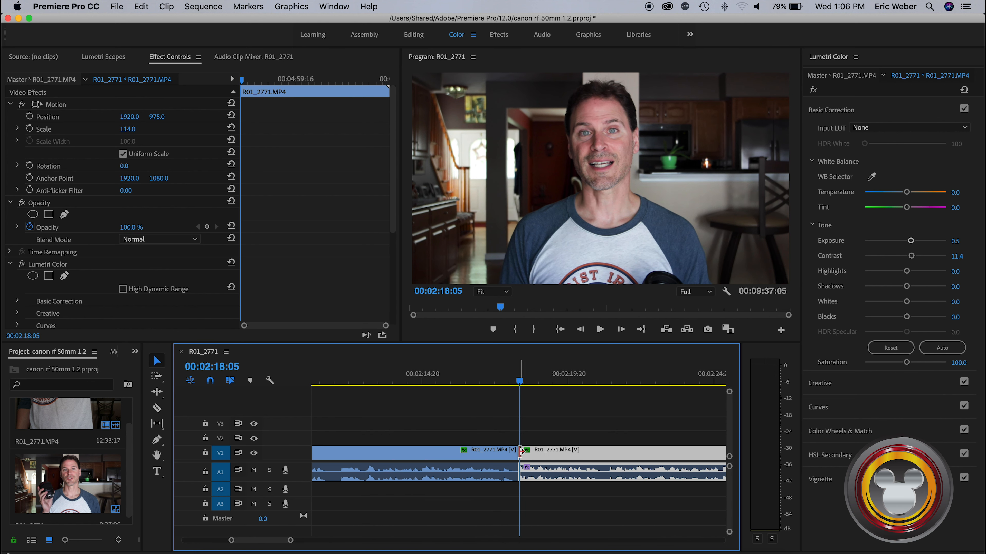
pyautogui.moveTo(520, 382); pyautogui.dragTo(546, 384)
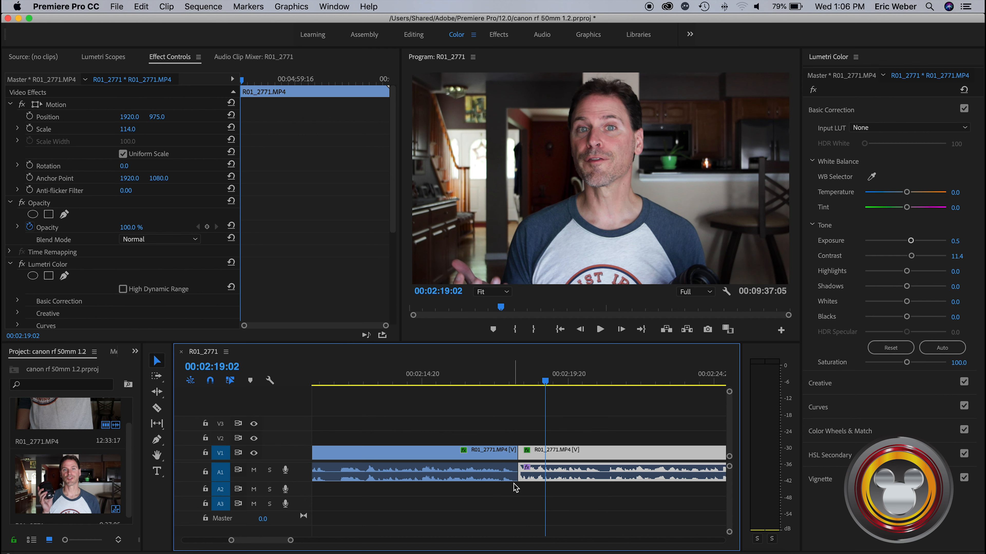
pyautogui.rightClick(516, 454)
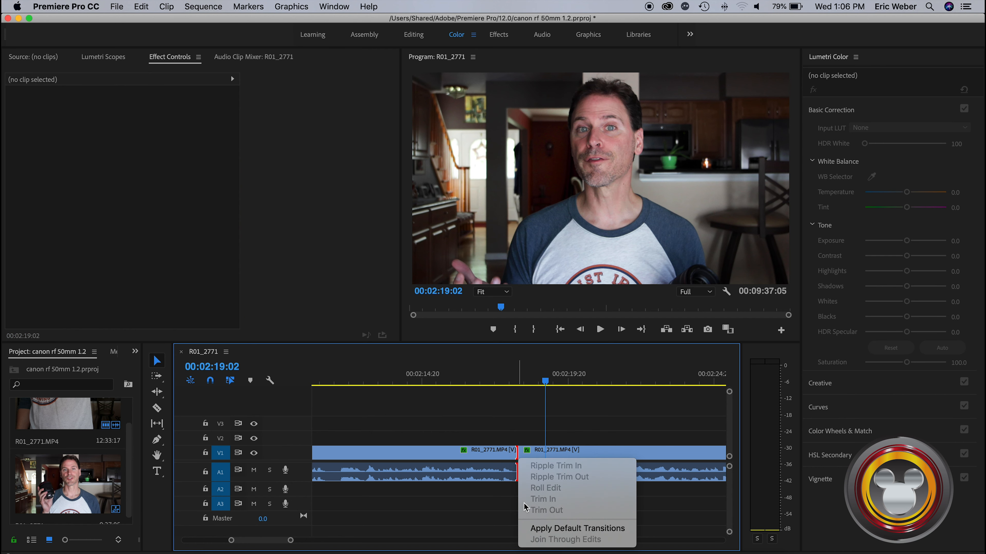
pyautogui.click(541, 528)
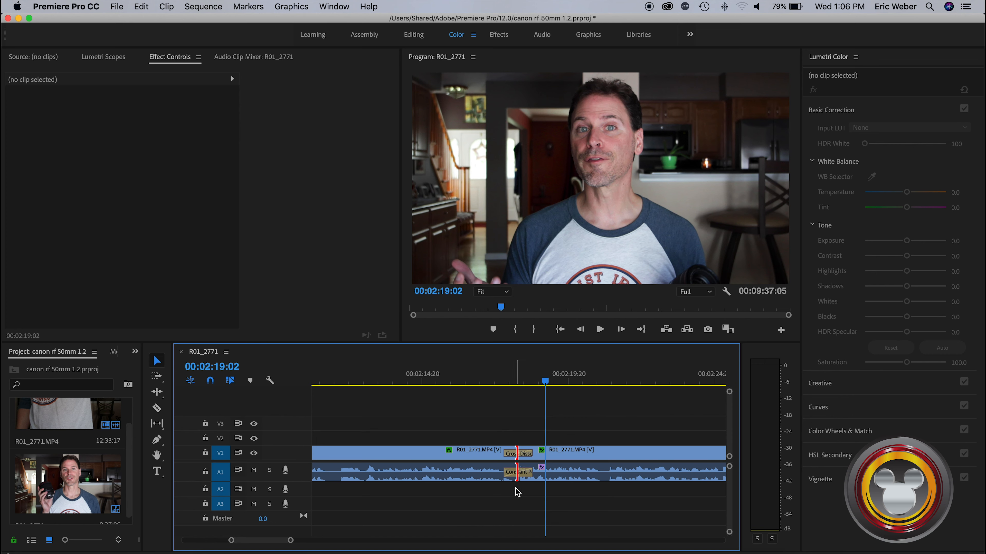
pyautogui.moveTo(546, 385); pyautogui.dragTo(511, 386)
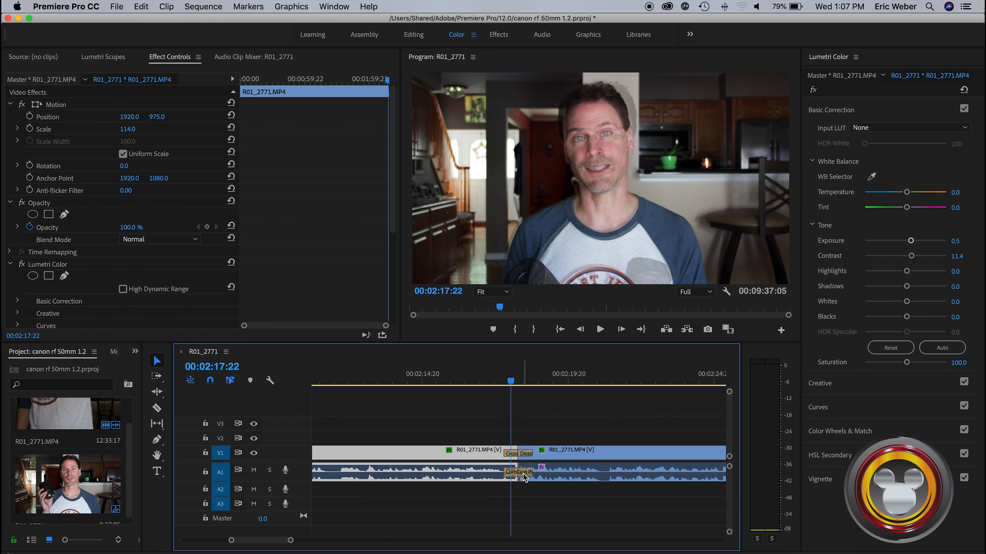
# Clear the Constant Power audio transition at the cut, leaving the video dissolve in place
pyautogui.click(524, 474)
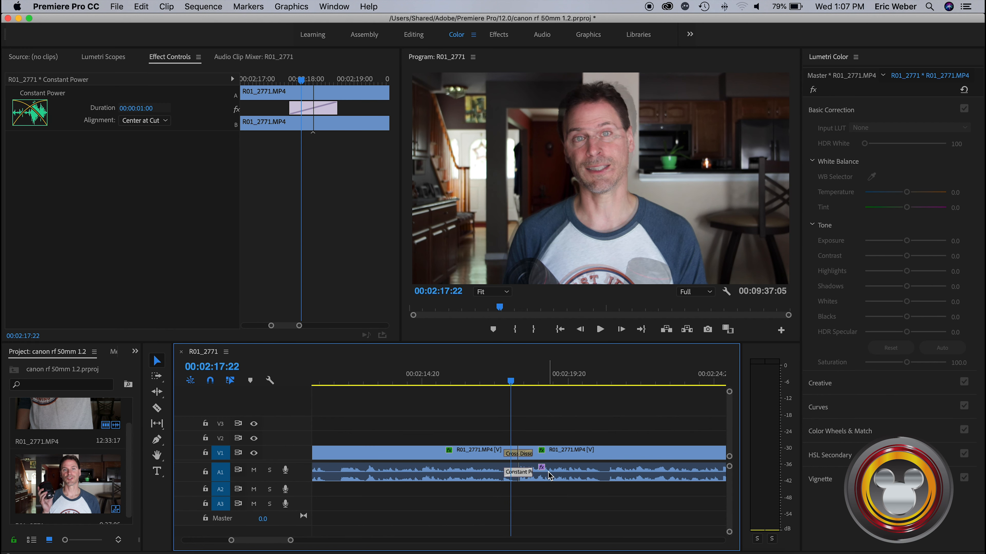
pyautogui.rightClick(524, 479)
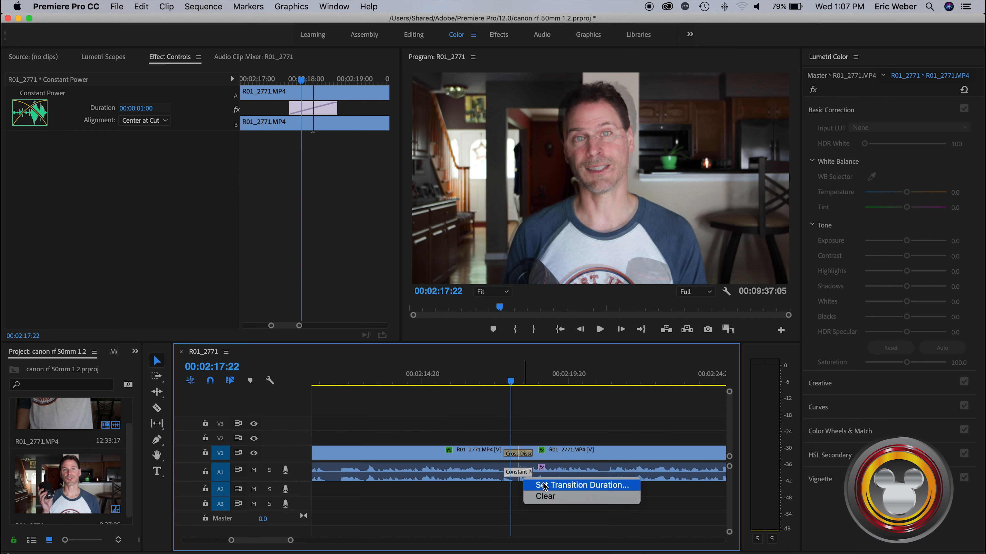
pyautogui.click(544, 496)
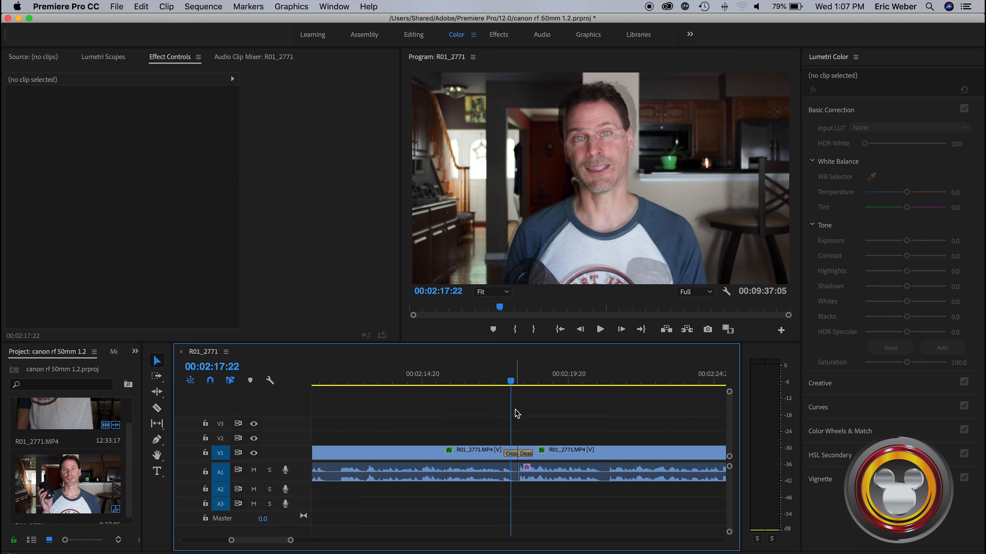
# Play the sequence from 00:02:17:06 across the Cross Dissolve between the two clips
pyautogui.moveTo(513, 388); pyautogui.dragTo(492, 386)
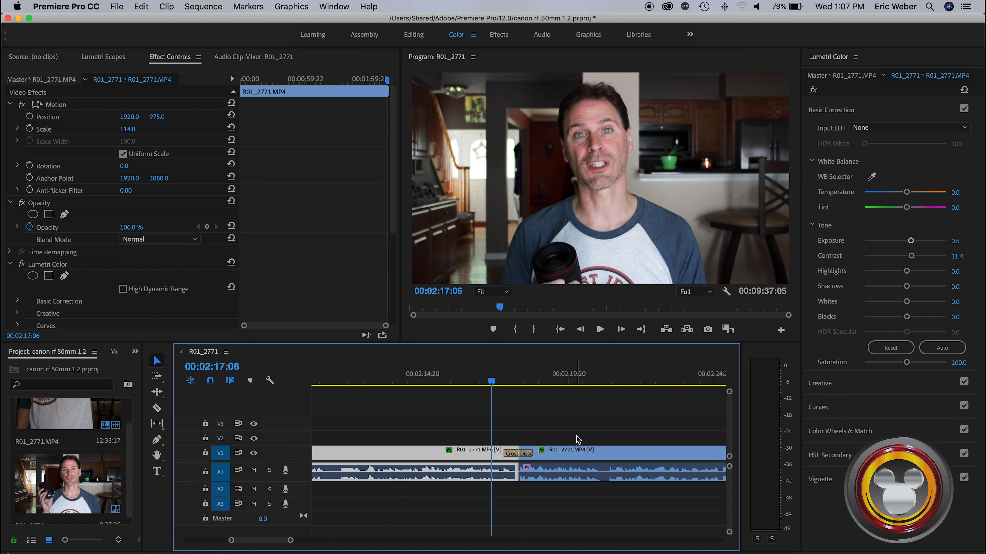
pyautogui.press('space')
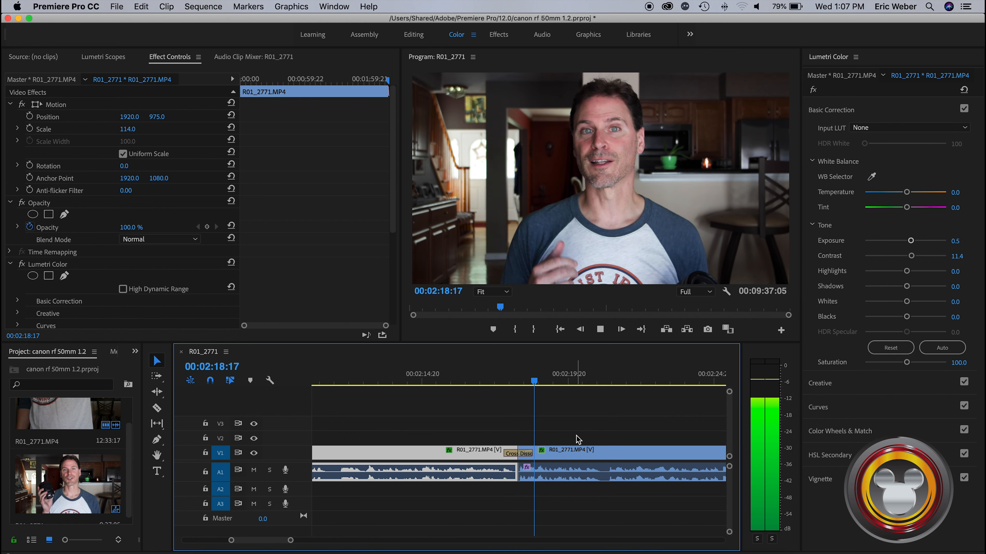
pyautogui.press('space')
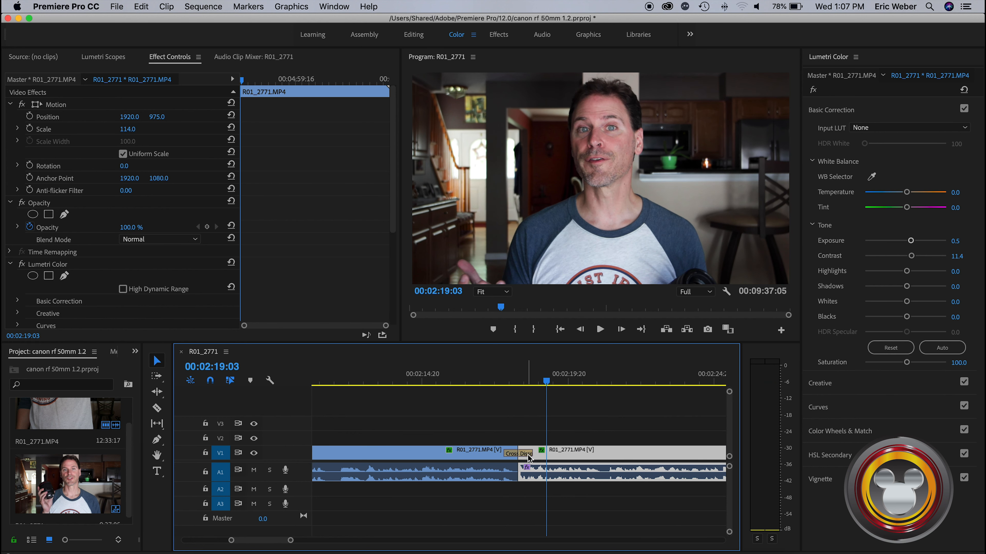
# Shorten the Cross Dissolve at the cut to a duration of 00:00:00:04
pyautogui.moveTo(531, 453)
pyautogui.mouseDown()
pyautogui.moveTo(522, 453)
pyautogui.moveTo(552, 454)
pyautogui.moveTo(523, 453)
pyautogui.mouseUp()
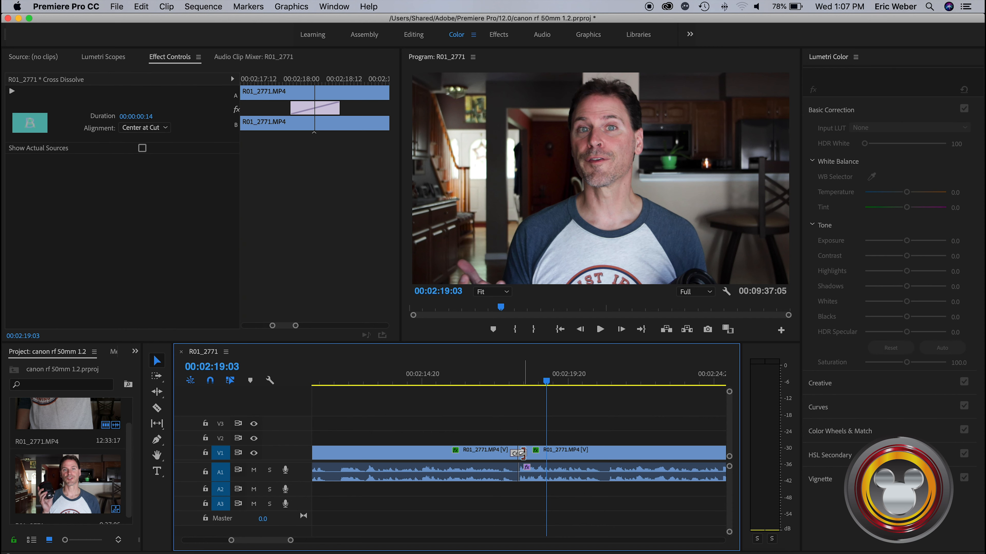
pyautogui.rightClick(523, 454)
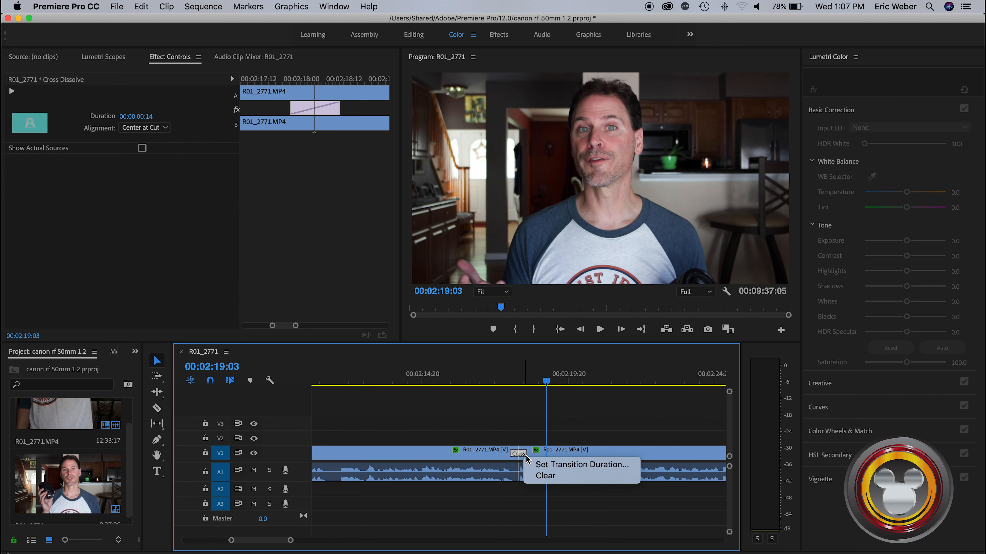
pyautogui.click(539, 465)
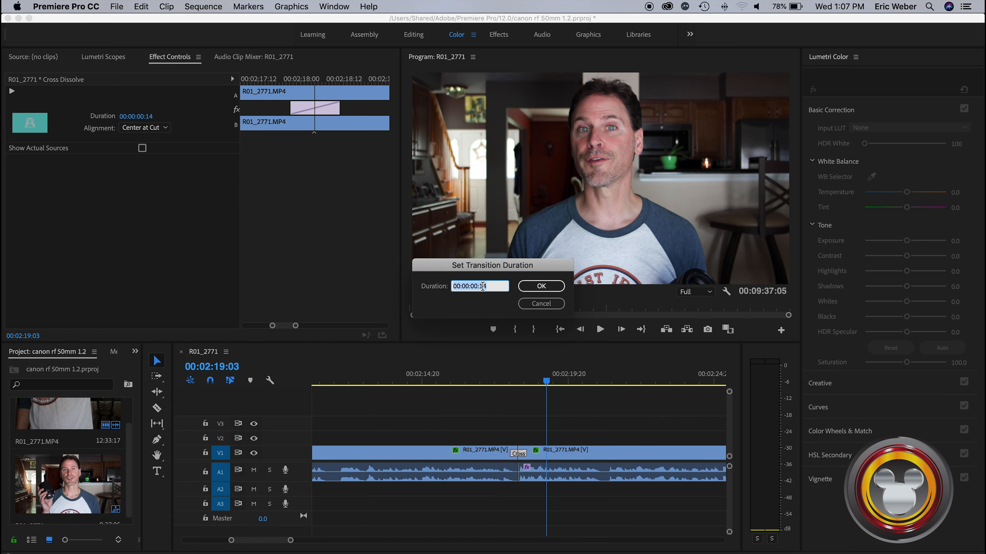
pyautogui.click(528, 304)
pyautogui.moveTo(524, 452); pyautogui.dragTo(519, 453)
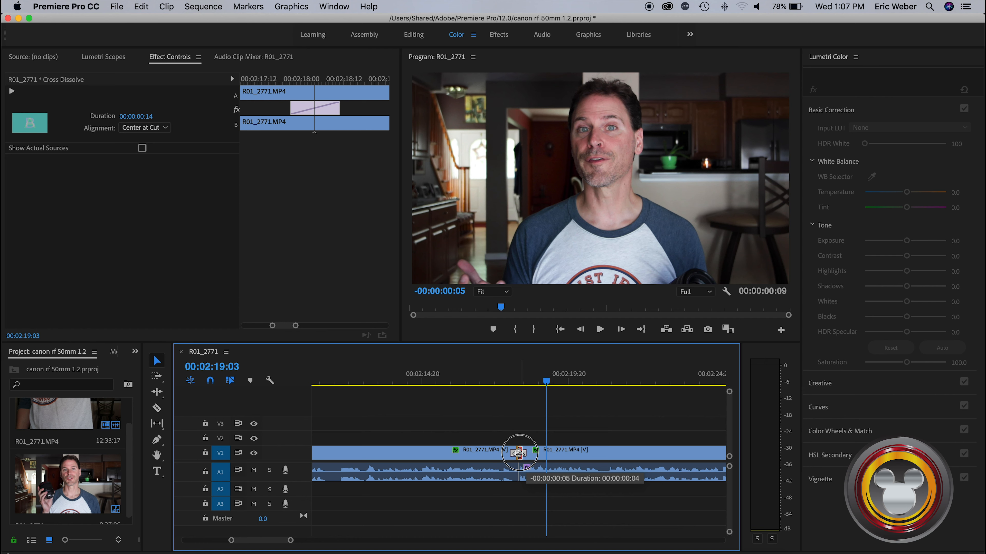
pyautogui.moveTo(519, 453); pyautogui.dragTo(520, 453)
# Play the shortened Cross Dissolve twice, starting from about 00:02:17:13 each time
pyautogui.moveTo(546, 382); pyautogui.dragTo(500, 385)
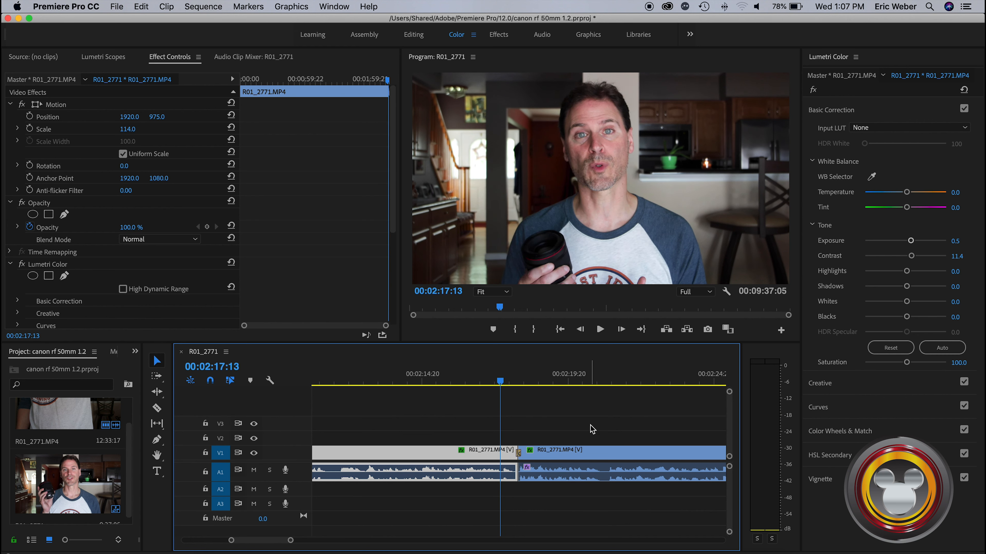
pyautogui.press('space')
pyautogui.press('space')
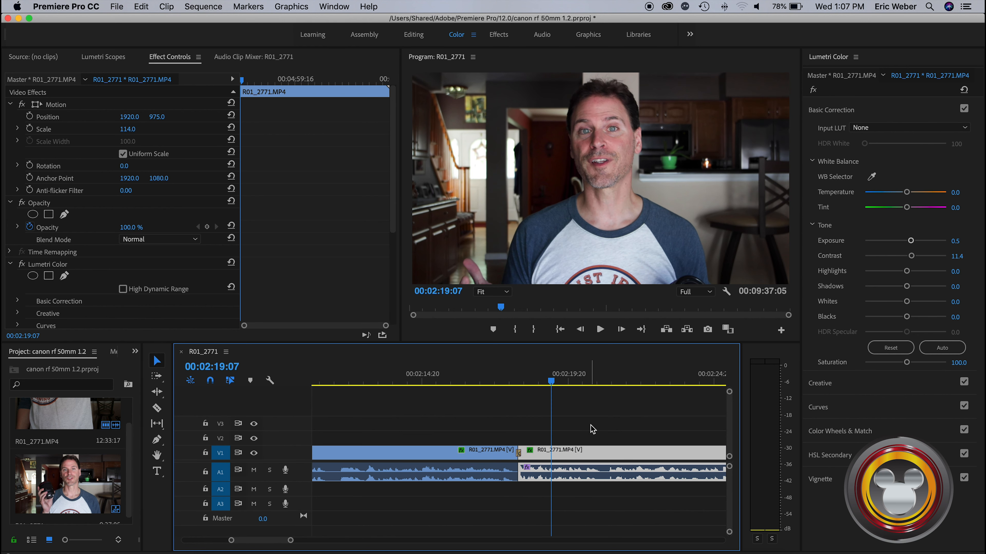
pyautogui.moveTo(551, 383); pyautogui.dragTo(500, 390)
pyautogui.press('space')
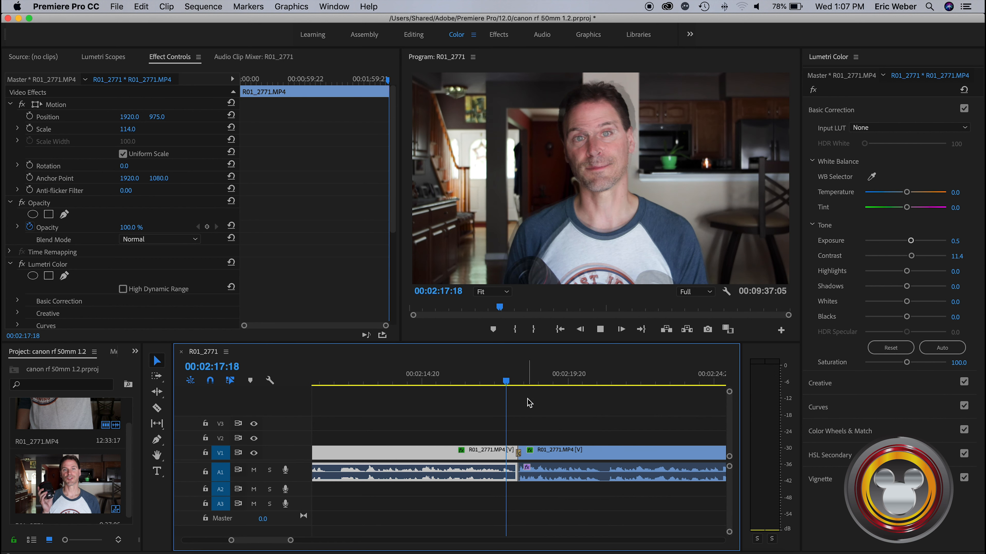
pyautogui.press('space')
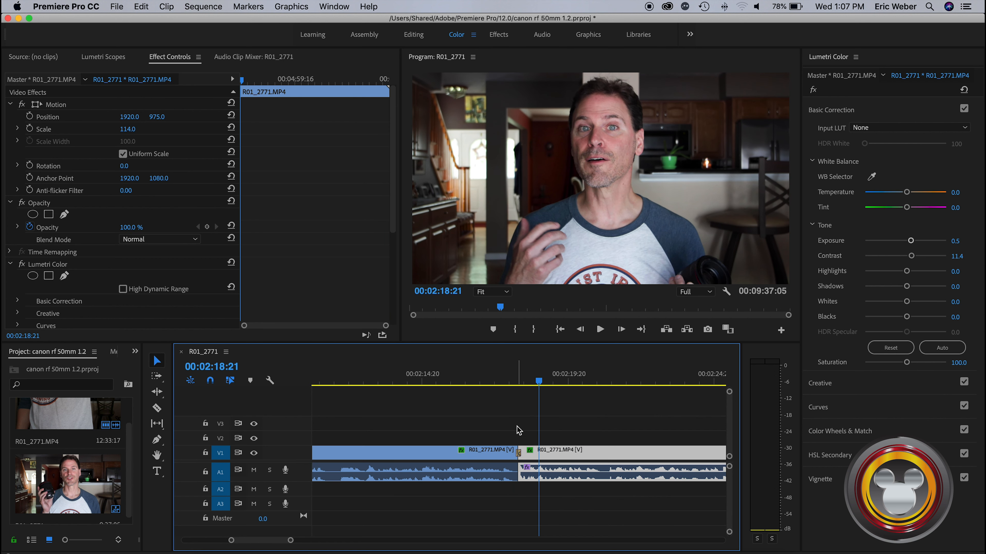
pyautogui.rightClick(518, 452)
pyautogui.press('Escape')
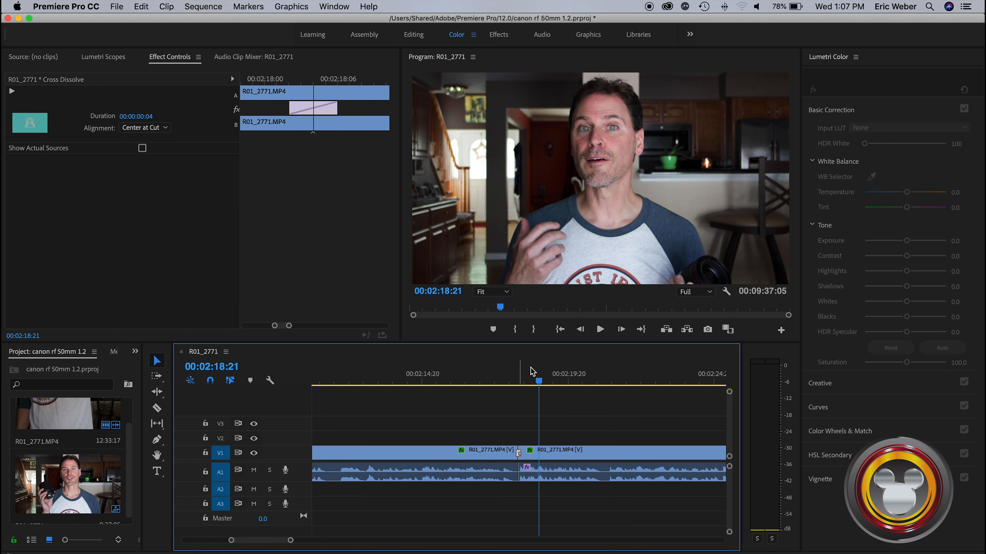
pyautogui.press('Delete')
pyautogui.press('super+z')
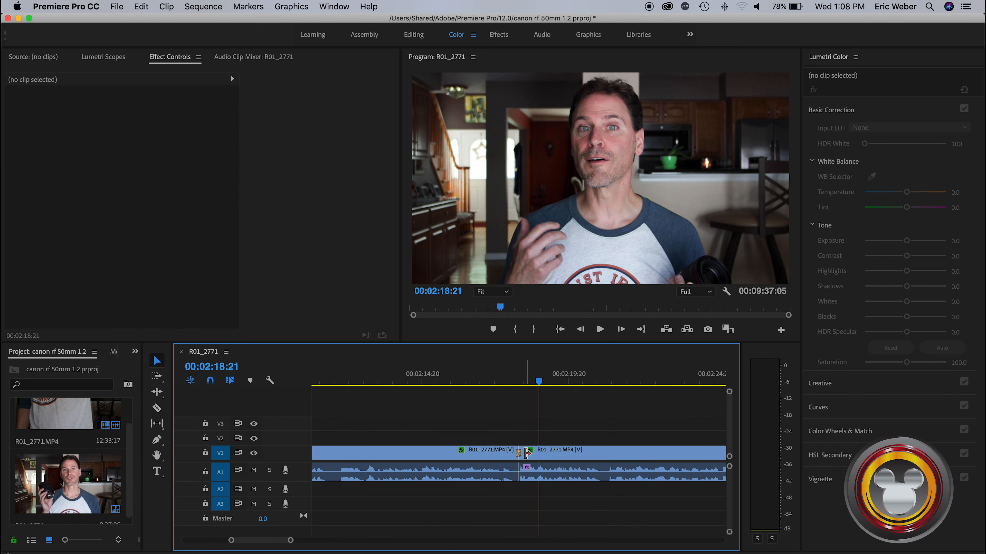
# Set the Cross Dissolve's transition duration to 00:00:00:02
pyautogui.rightClick(527, 453)
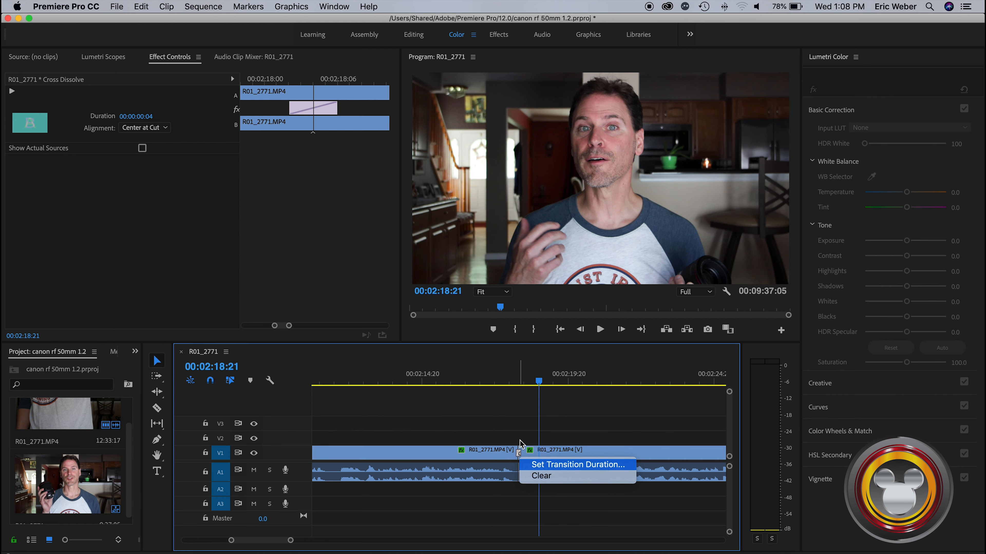
pyautogui.click(551, 469)
pyautogui.click(491, 289)
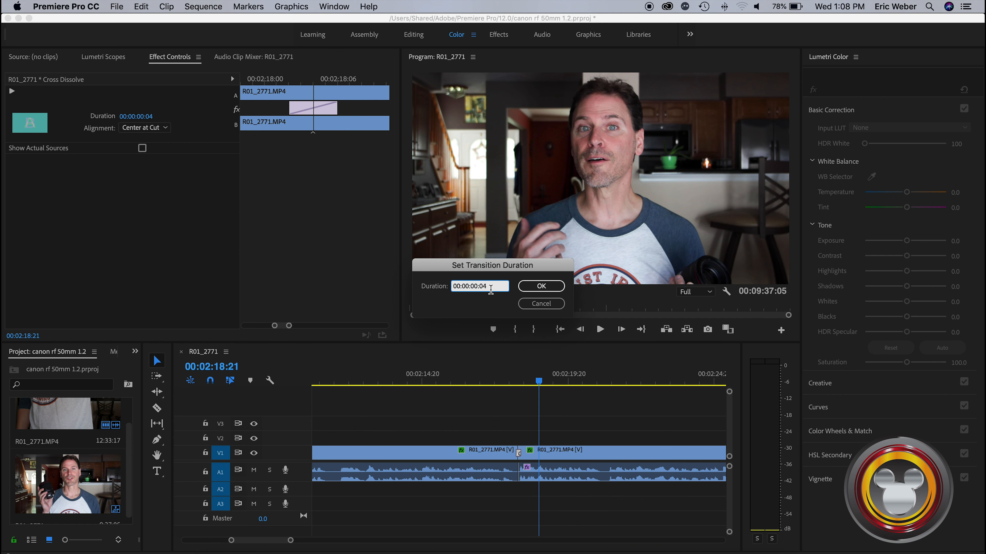
pyautogui.write('2')
pyautogui.click(540, 286)
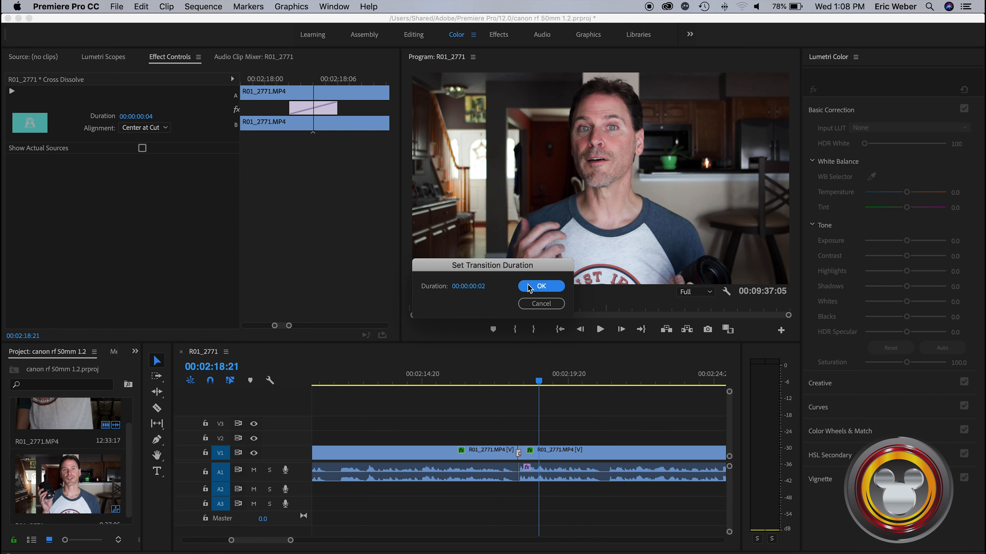
# Play the sequence from 00:02:17:17 across the two-frame Cross Dissolve
pyautogui.click(508, 385)
pyautogui.moveTo(508, 385); pyautogui.dragTo(505, 386)
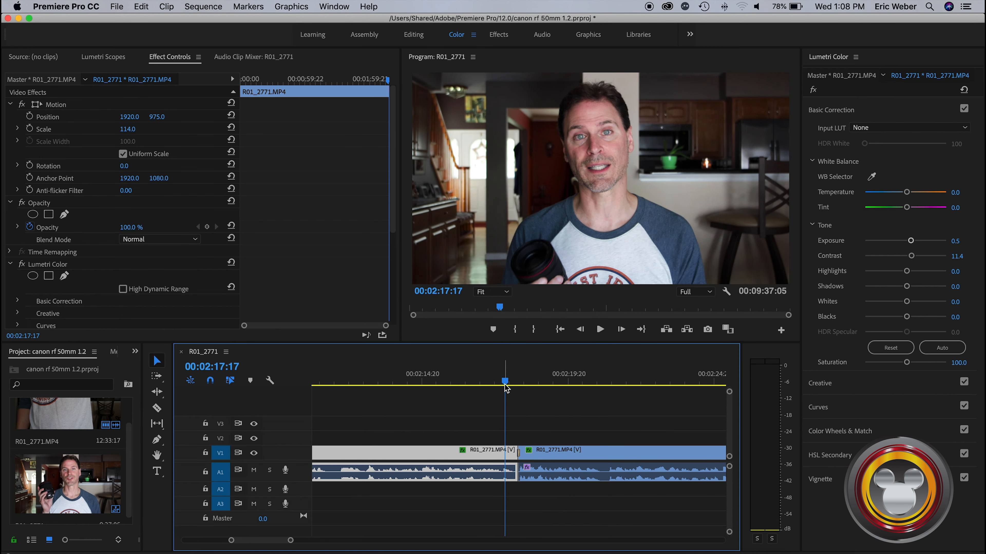
pyautogui.press('space')
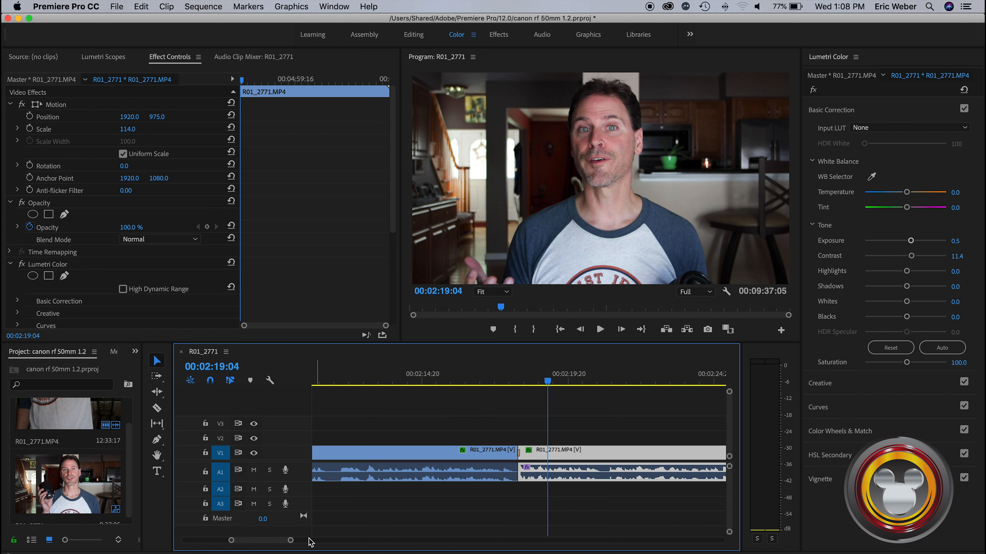
# Scrub through the rest of the sequence to about 00:08:38:13 to review the second clip
pyautogui.moveTo(290, 540); pyautogui.dragTo(550, 536)
pyautogui.moveTo(398, 382); pyautogui.dragTo(498, 381)
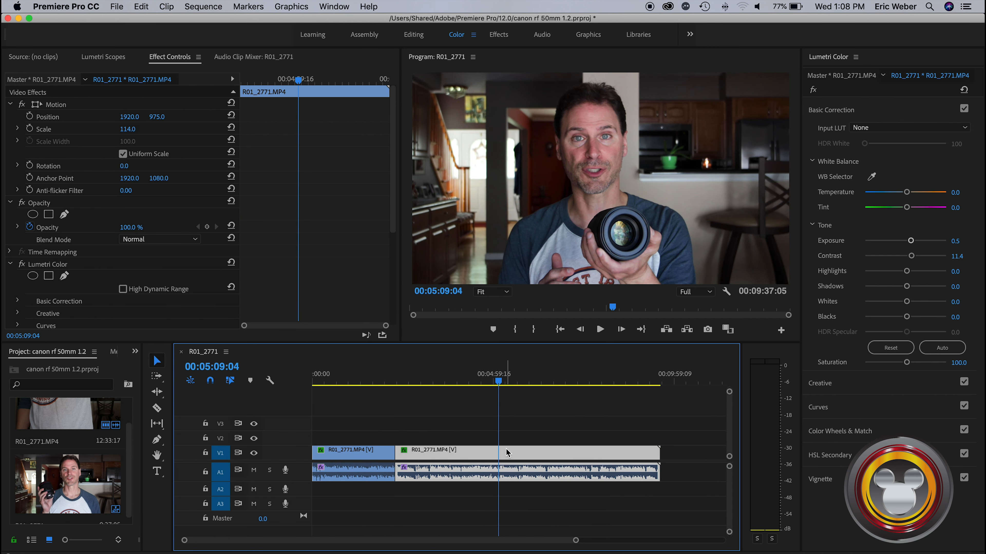
pyautogui.moveTo(498, 385); pyautogui.dragTo(628, 393)
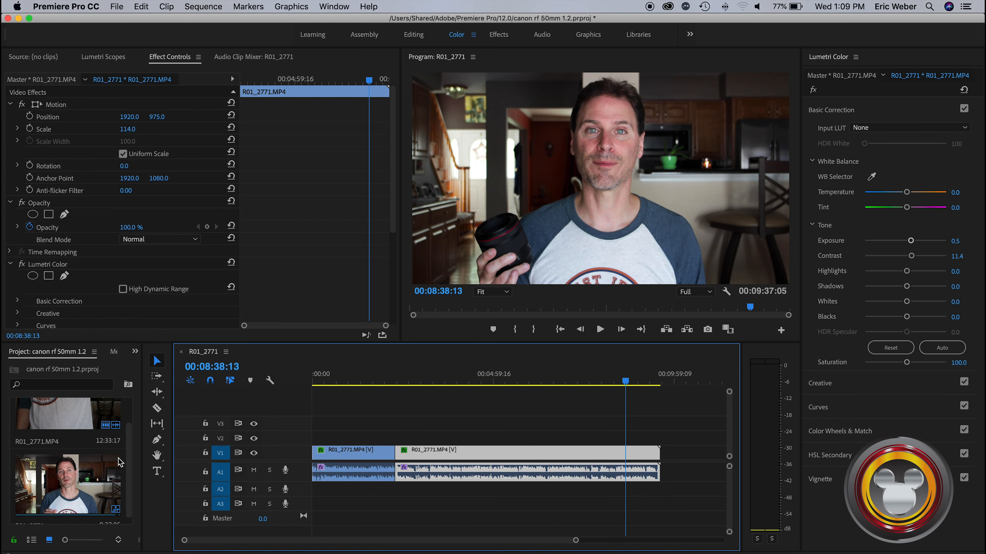
# Import the photo R01_12749.jpg into the project and insert it on V1 at the cut between the two video clips
pyautogui.press('super+Tab')
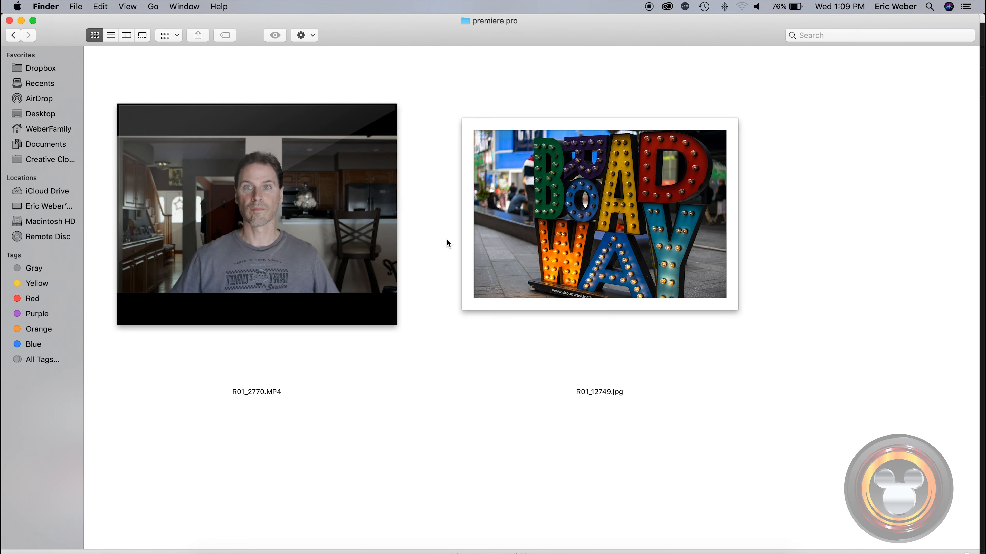
pyautogui.moveTo(583, 215); pyautogui.dragTo(81, 444)
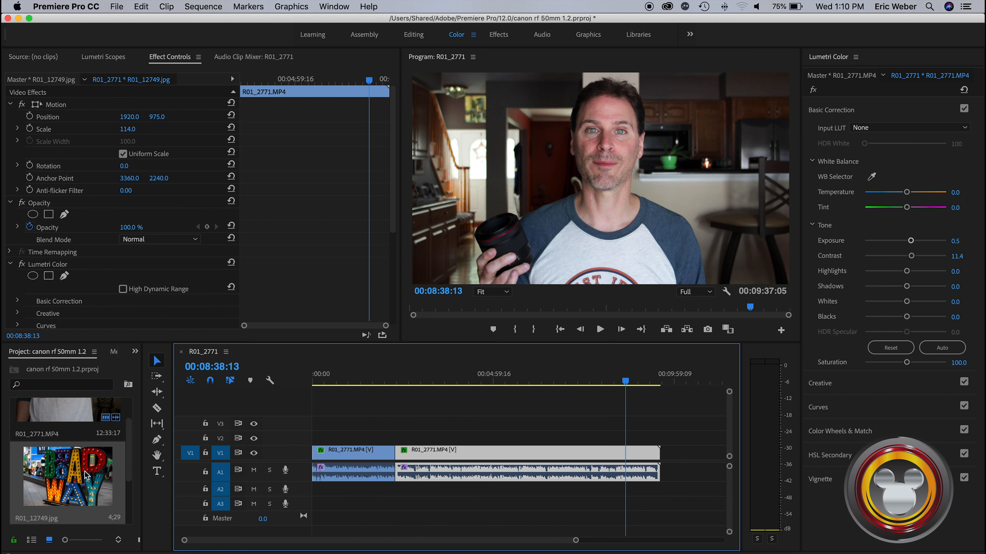
pyautogui.moveTo(88, 471); pyautogui.dragTo(396, 451)
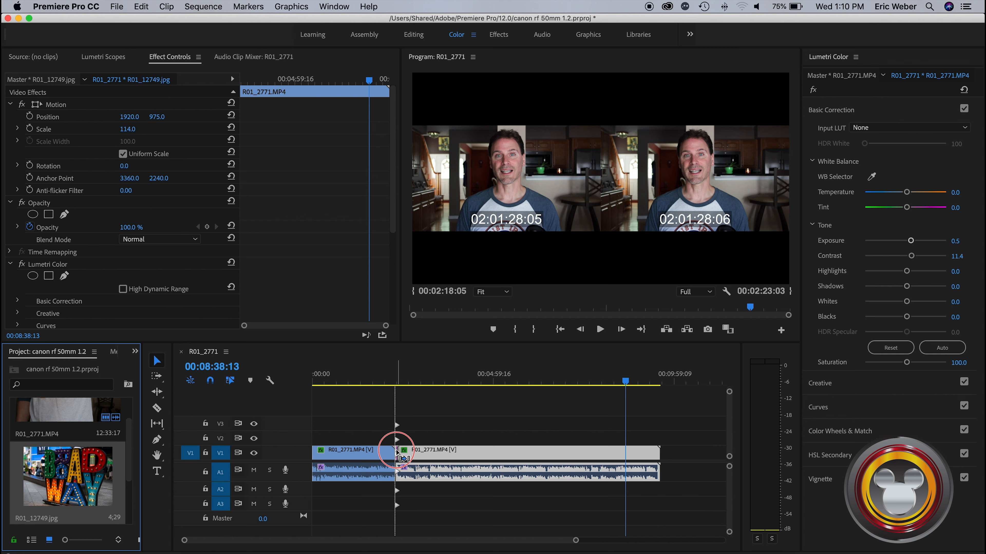
pyautogui.moveTo(397, 452); pyautogui.dragTo(397, 452)
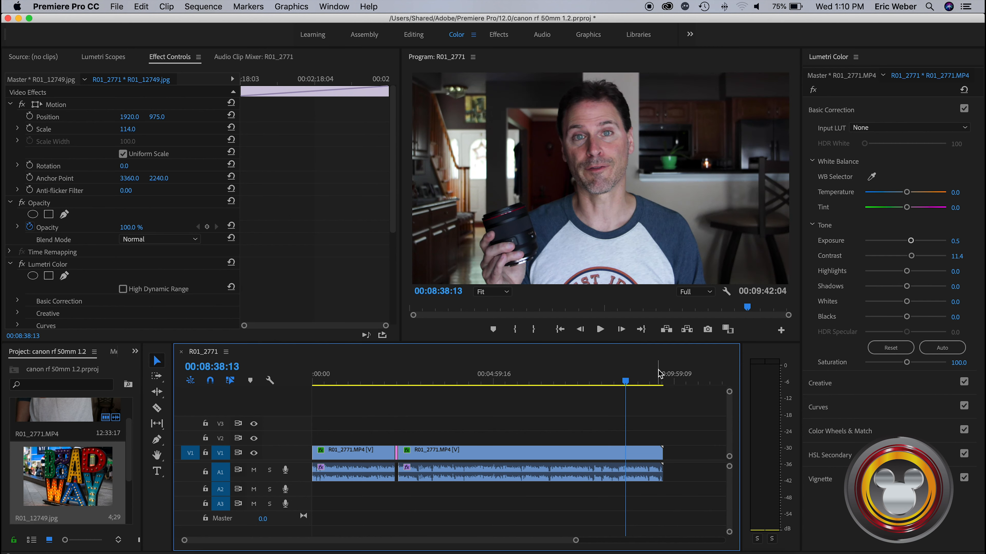
# Scrub the timeline around the inserted photo, ending in the first clip at 00:02:12:05
pyautogui.moveTo(575, 541); pyautogui.dragTo(497, 542)
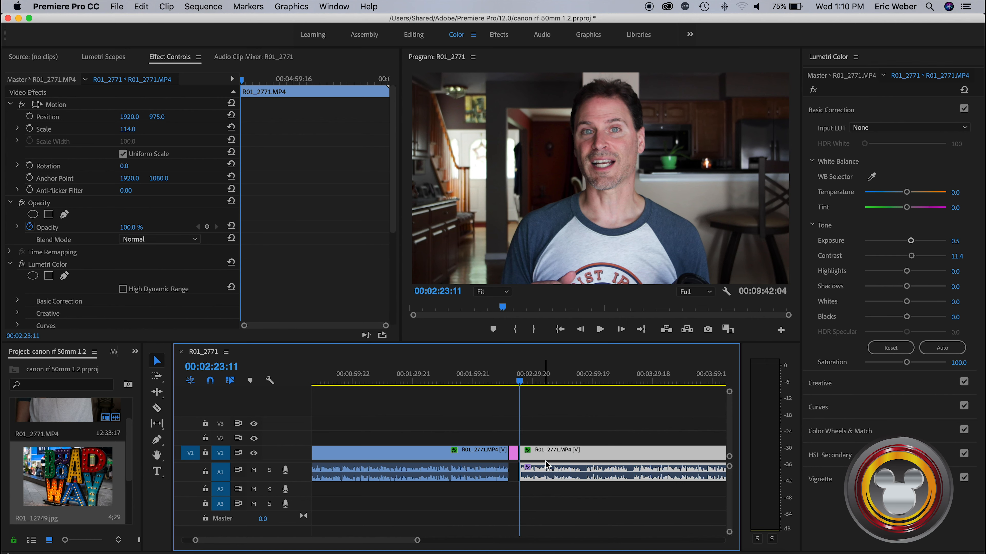
pyautogui.click(512, 387)
pyautogui.moveTo(510, 387)
pyautogui.mouseDown()
pyautogui.moveTo(499, 387)
pyautogui.moveTo(522, 388)
pyautogui.moveTo(496, 390)
pyautogui.mouseUp()
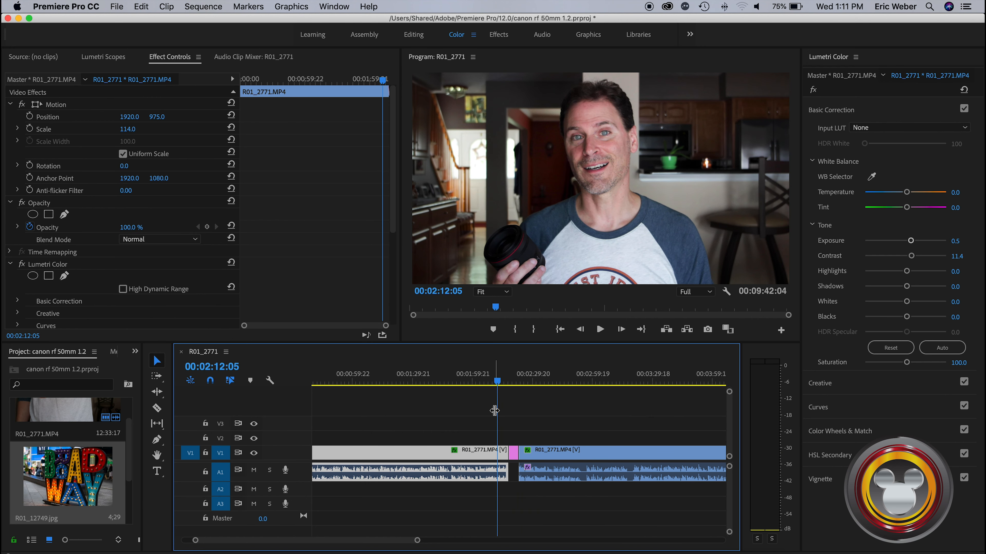
# Undo the photo's insertion on V1 and place R01_12749.jpg on V2 above the start of the second clip, with the playhead over it
pyautogui.press('super+z')
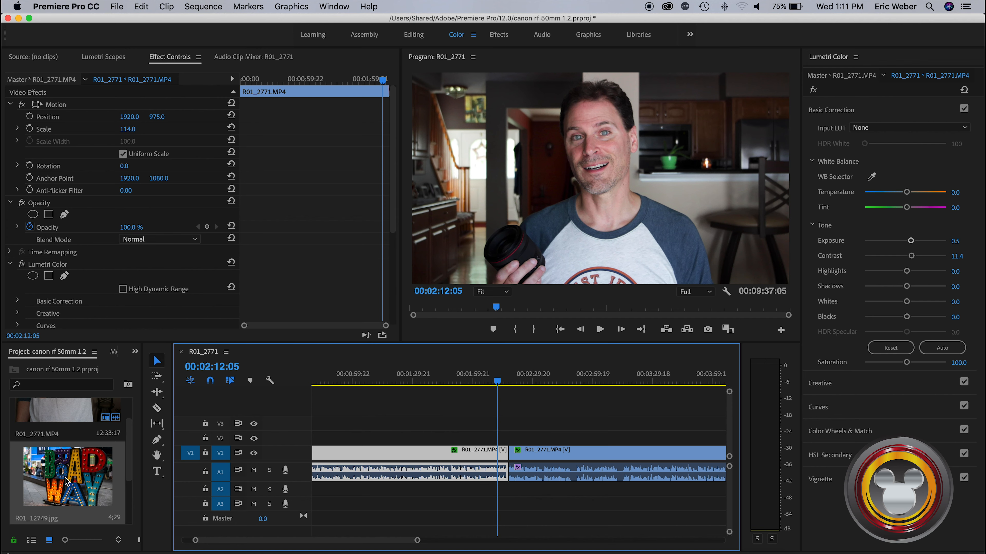
pyautogui.moveTo(67, 469); pyautogui.dragTo(522, 438)
pyautogui.moveTo(499, 390); pyautogui.dragTo(524, 384)
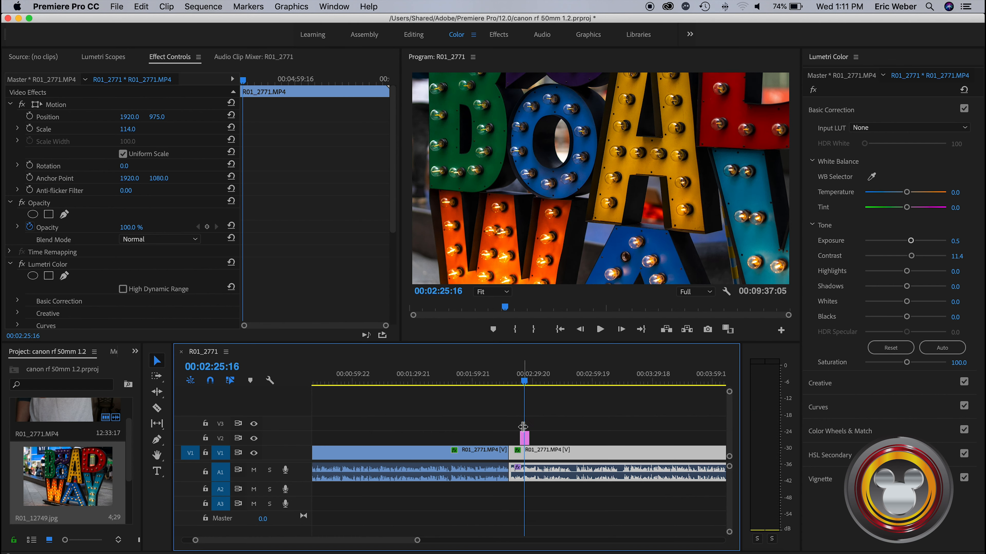
# Set the R01_12749.jpg photo's Scale to 58 and its vertical Position to 1124
pyautogui.click(525, 441)
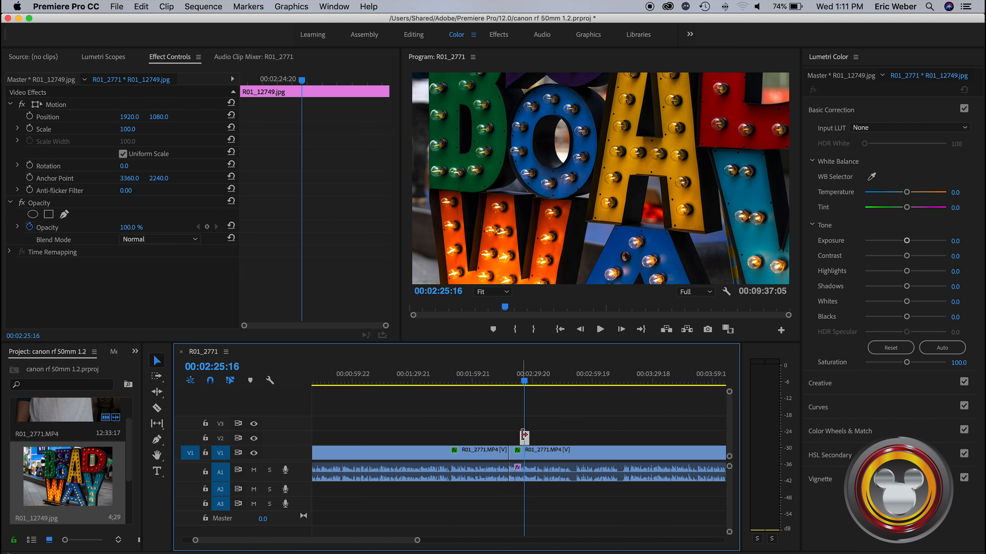
pyautogui.click(127, 129)
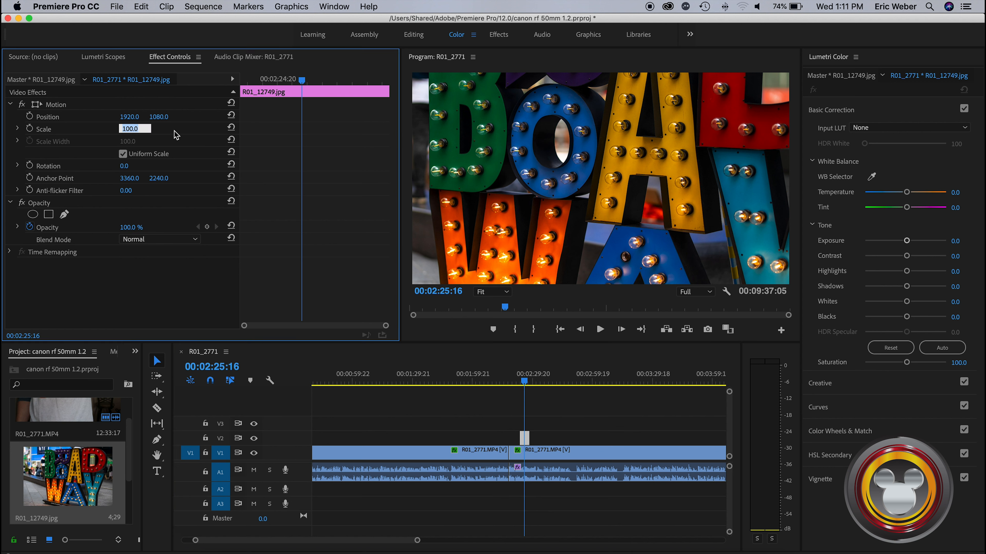
pyautogui.press('Down')
pyautogui.press('Down')
pyautogui.press('Down')
pyautogui.press('Down')
pyautogui.press('Down')
pyautogui.press('Down')
pyautogui.press('Down')
pyautogui.press('Down')
pyautogui.press('Down')
pyautogui.press('Down')
pyautogui.press('Down')
pyautogui.press('Down')
pyautogui.press('Down')
pyautogui.press('Down')
pyautogui.press('Down')
pyautogui.press('Down')
pyautogui.press('Down')
pyautogui.press('Down')
pyautogui.press('Down')
pyautogui.press('Down')
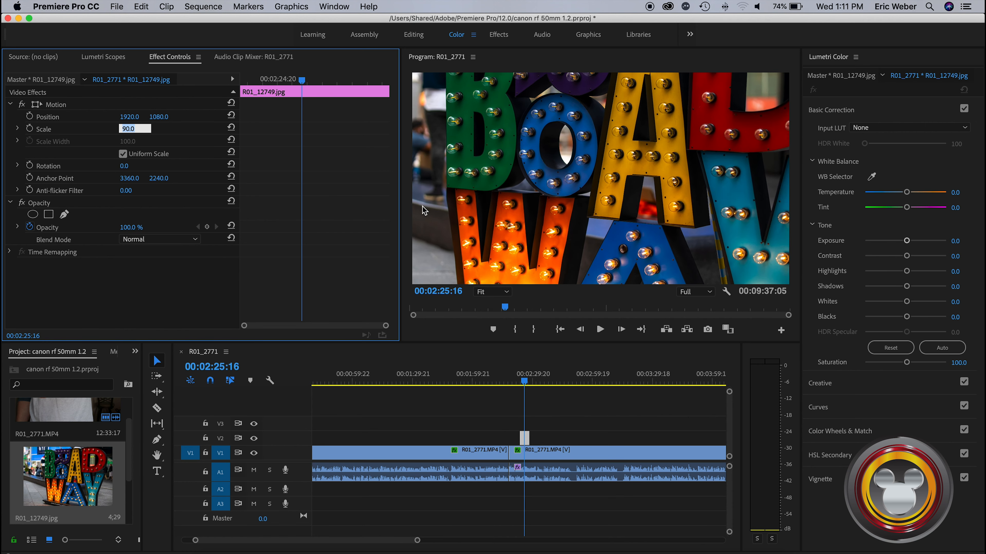
pyautogui.press('Down')
pyautogui.press('Down')
pyautogui.press('Down')
pyautogui.press('Down')
pyautogui.press('Down')
pyautogui.press('Down')
pyautogui.press('Down')
pyautogui.press('Down')
pyautogui.press('Down')
pyautogui.press('Down')
pyautogui.press('Down')
pyautogui.press('Down')
pyautogui.press('Down')
pyautogui.press('Down')
pyautogui.press('Down')
pyautogui.press('Down')
pyautogui.press('Down')
pyautogui.press('Down')
pyautogui.press('Down')
pyautogui.press('Down')
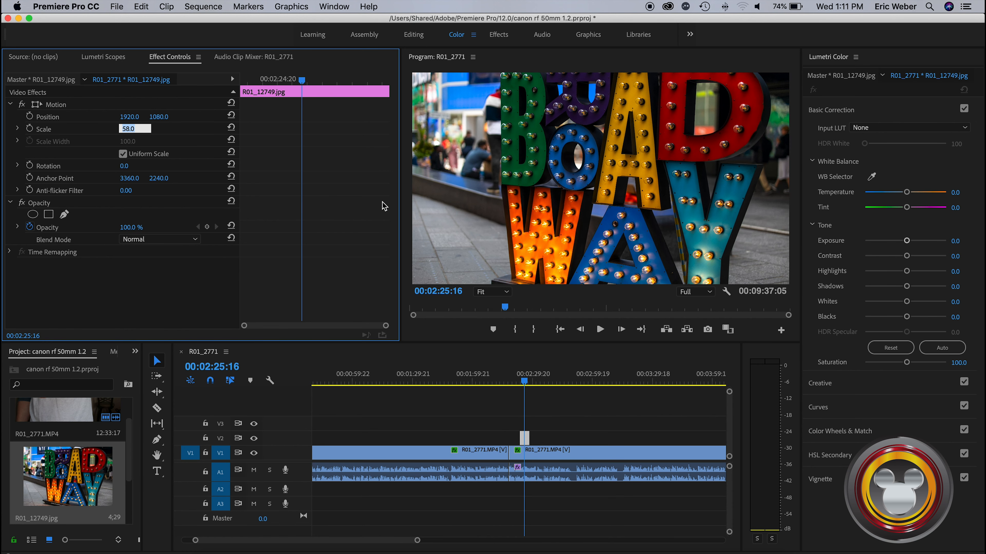
pyautogui.moveTo(157, 118); pyautogui.dragTo(182, 118)
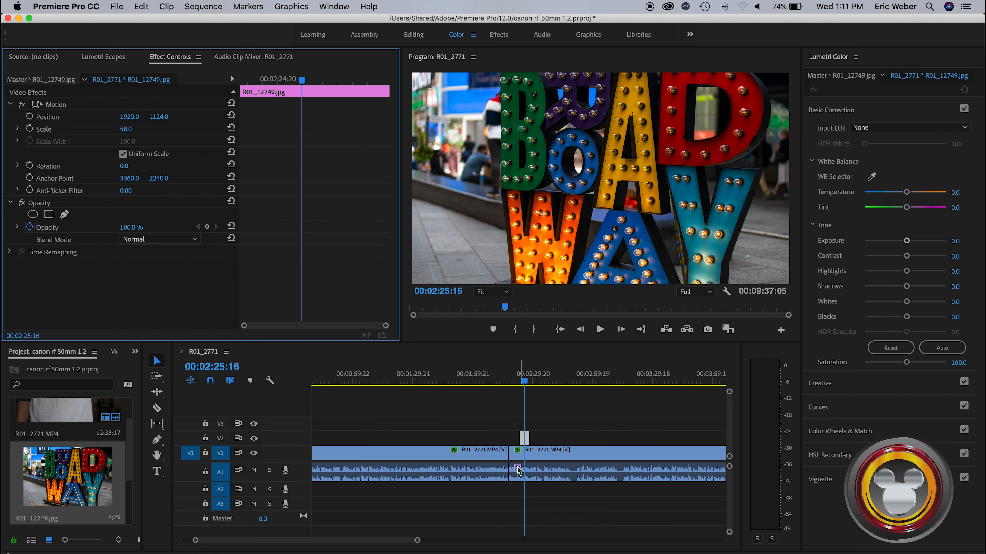
# Apply the default Cross Dissolve transition to both the beginning and the end of the photo on V2
pyautogui.moveTo(418, 543); pyautogui.dragTo(326, 540)
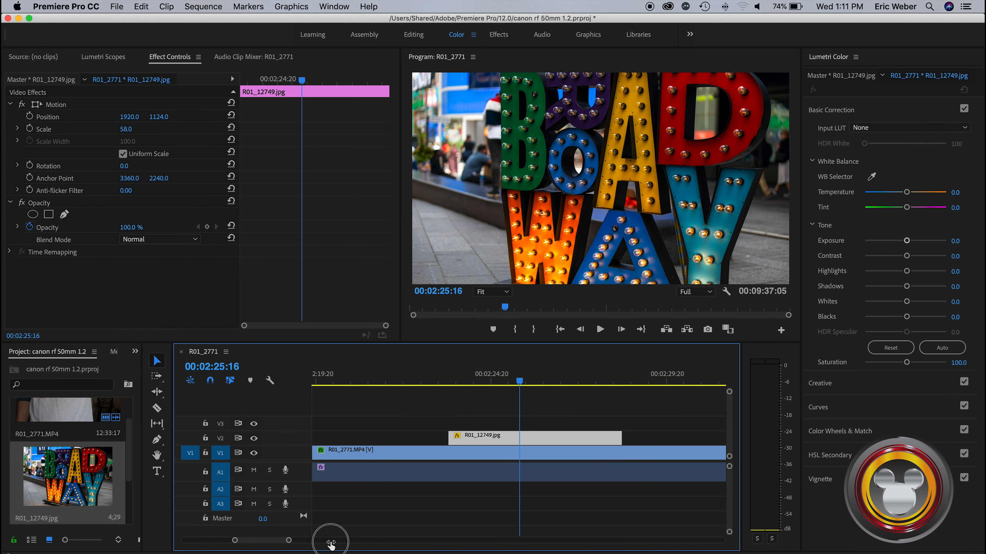
pyautogui.moveTo(519, 384); pyautogui.dragTo(403, 395)
pyautogui.press('space')
pyautogui.press('space')
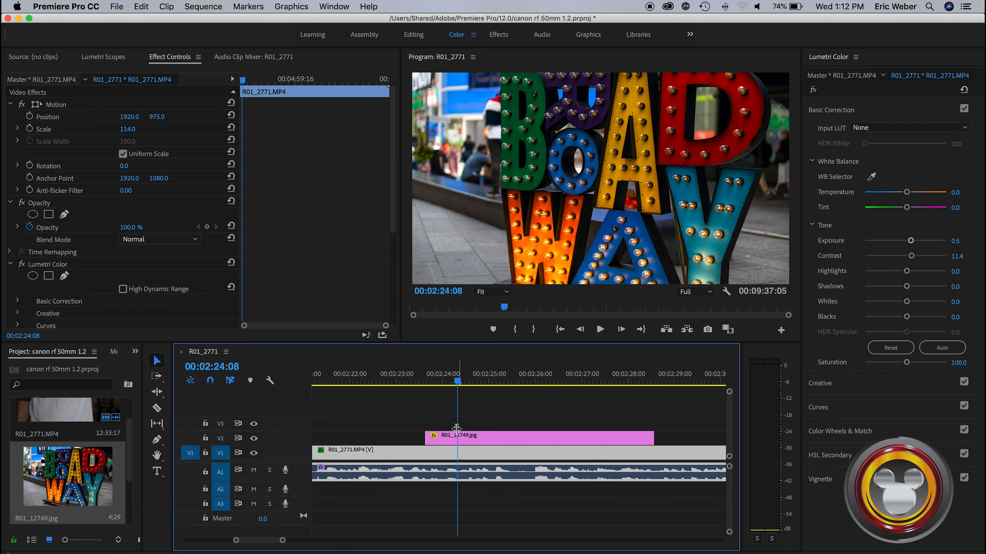
pyautogui.rightClick(426, 441)
pyautogui.click(437, 512)
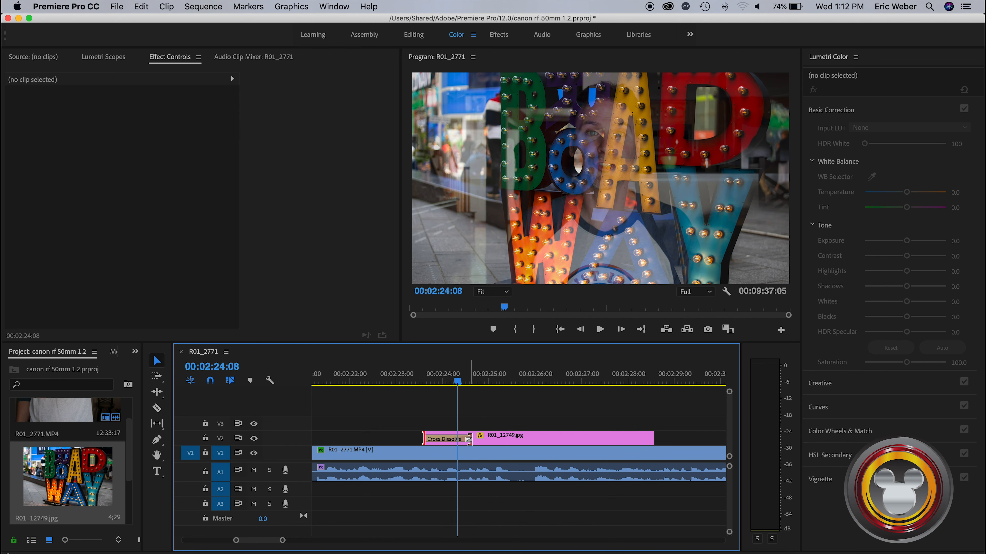
pyautogui.moveTo(458, 382); pyautogui.dragTo(520, 383)
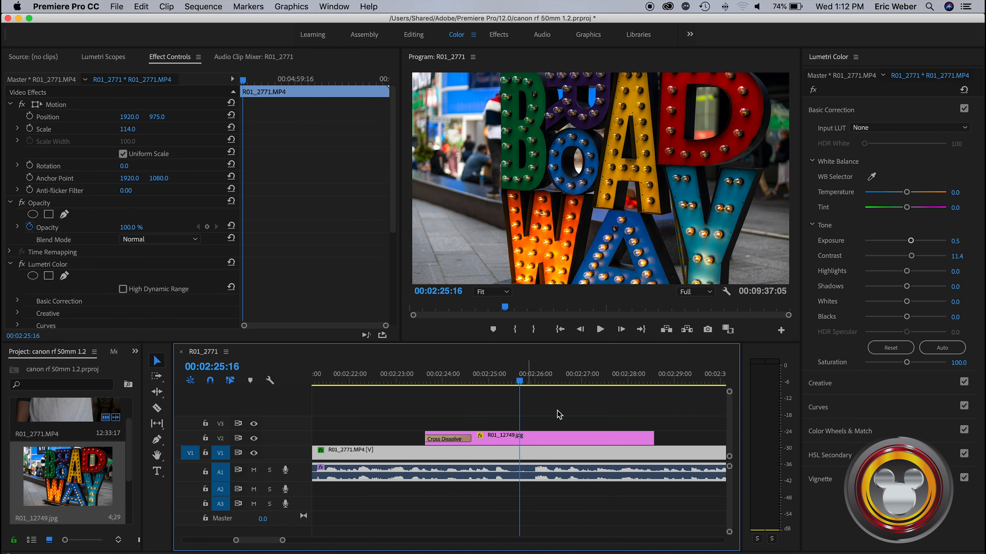
pyautogui.rightClick(653, 438)
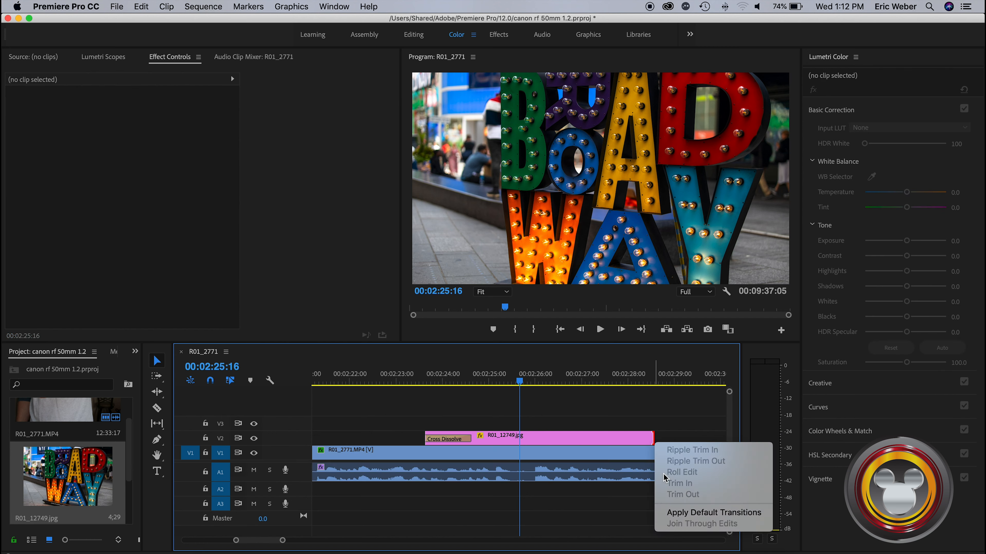
pyautogui.click(669, 515)
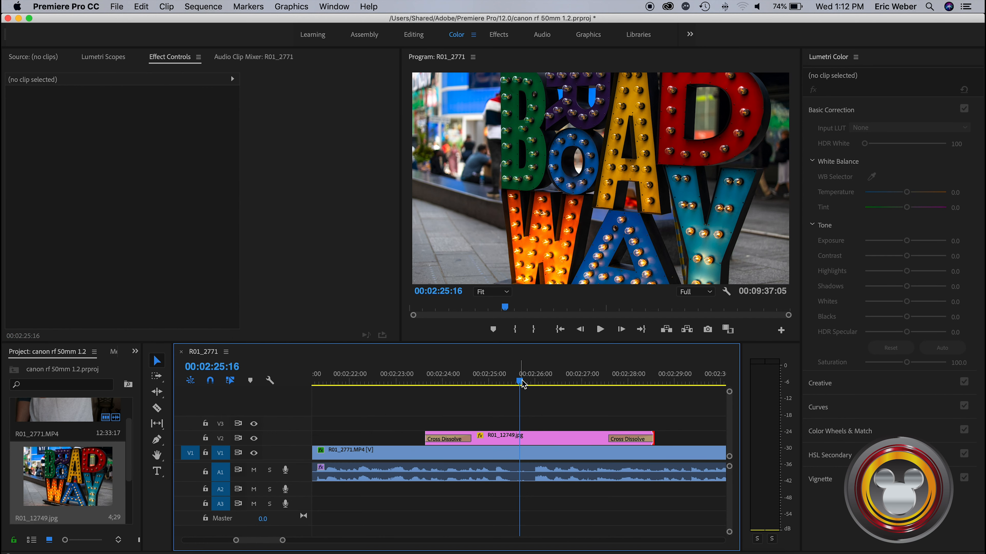
# Play the sequence from about 00:02:22:19 through the photo to review its fade-in and fade-out
pyautogui.moveTo(522, 385); pyautogui.dragTo(375, 384)
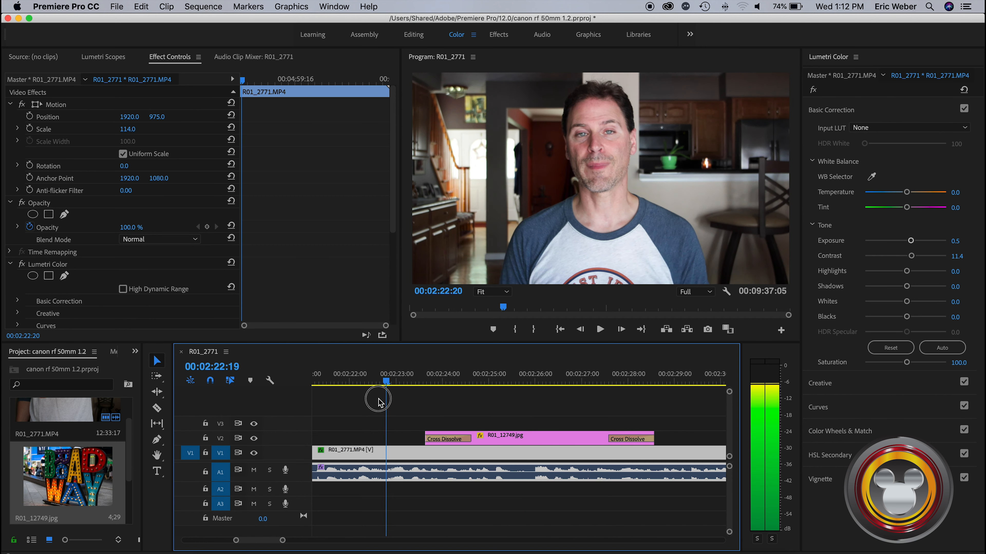
pyautogui.press('space')
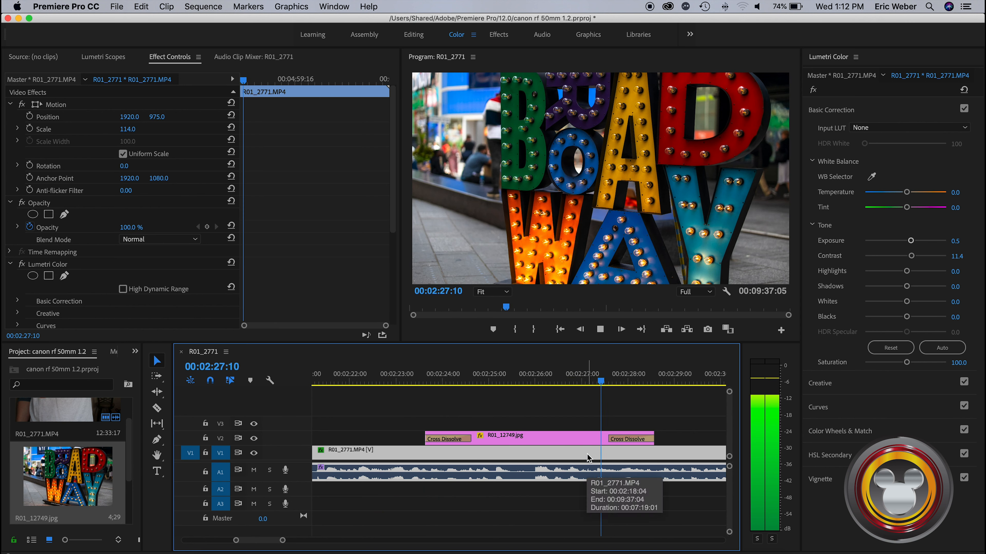
pyautogui.press('space')
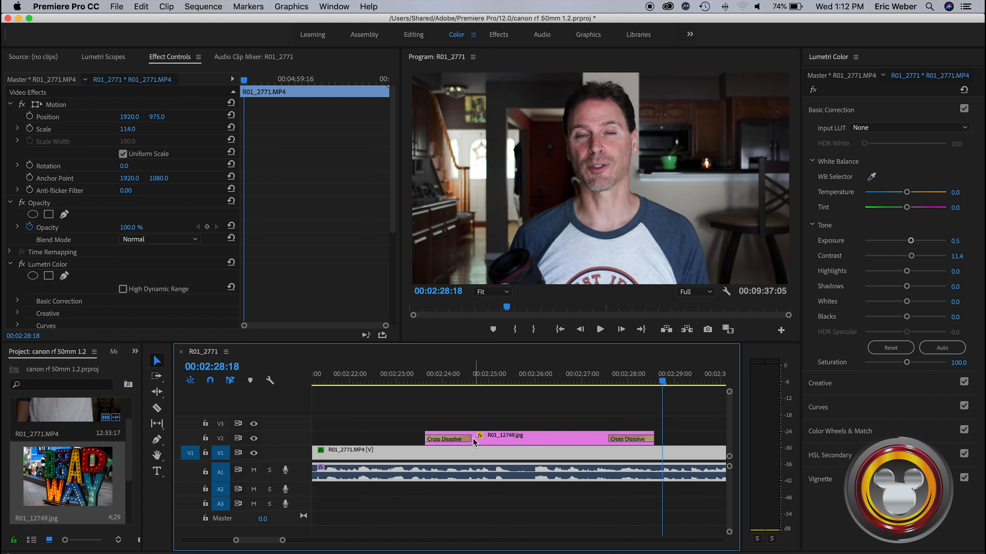
# Shorten the Cross Dissolves at both ends of the photo, making the ending one 6 frames long
pyautogui.doubleClick(467, 437)
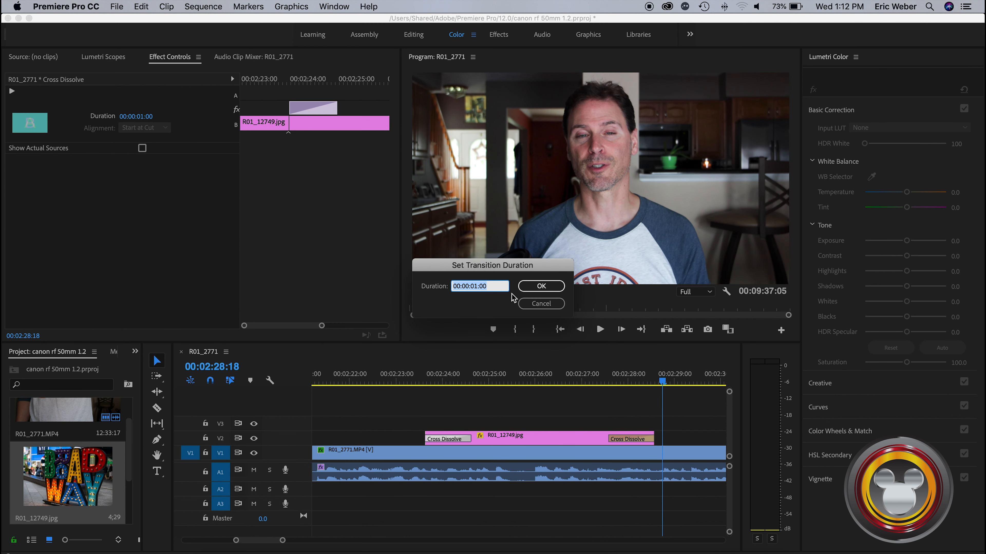
pyautogui.click(541, 304)
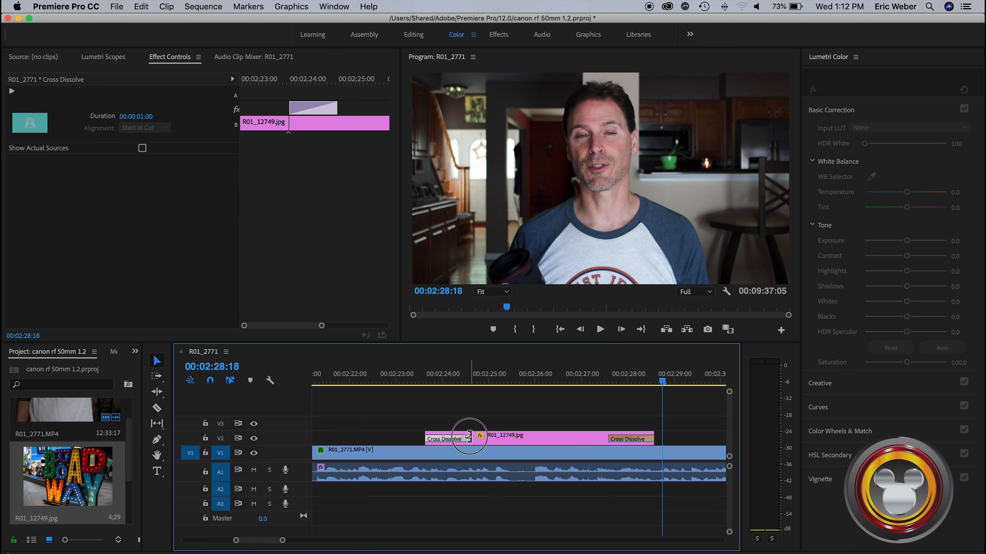
pyautogui.moveTo(468, 437); pyautogui.dragTo(433, 439)
pyautogui.moveTo(610, 439); pyautogui.dragTo(648, 439)
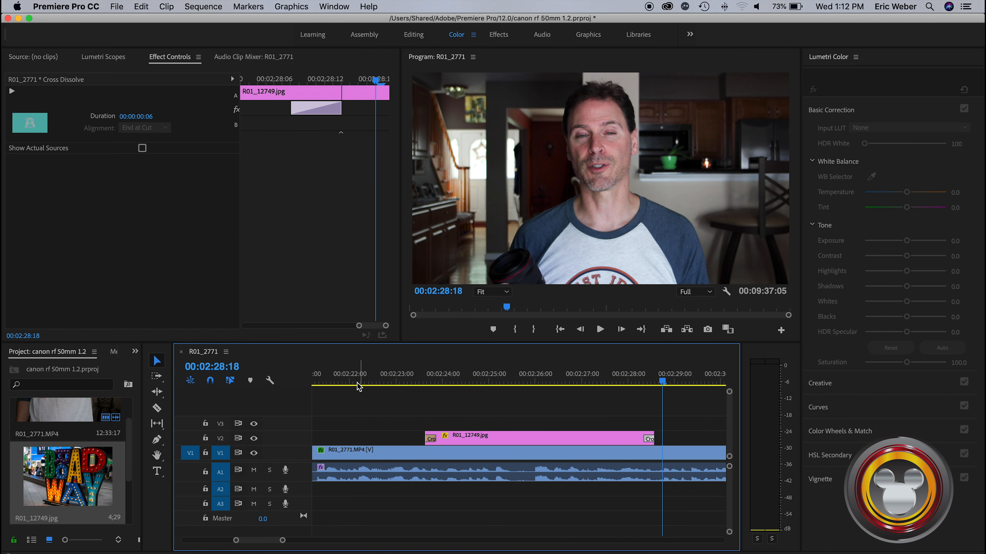
# Play the sequence from about 00:02:22 into the photo, and scrub back to 00:02:24:01 near the photo's start
pyautogui.click(357, 382)
pyautogui.press('space')
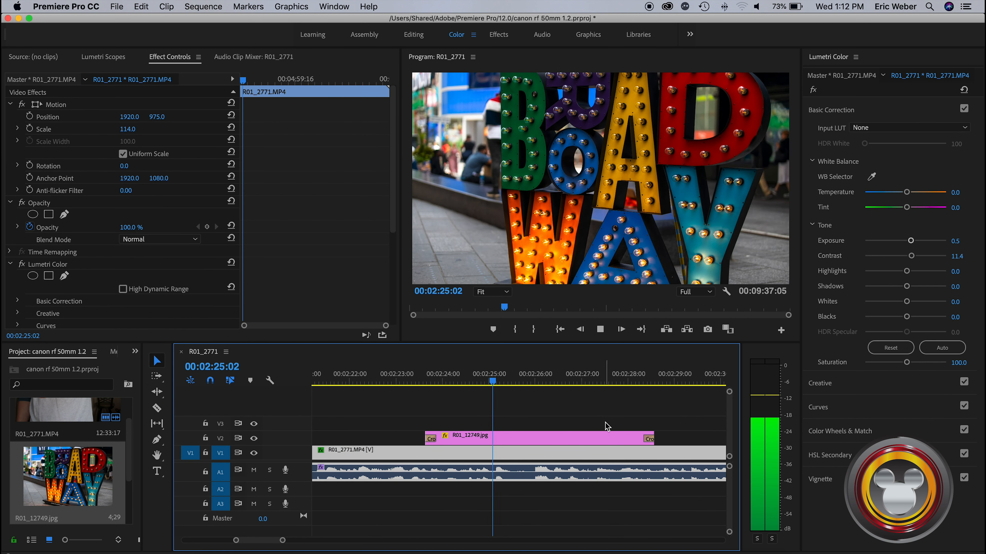
pyautogui.press('space')
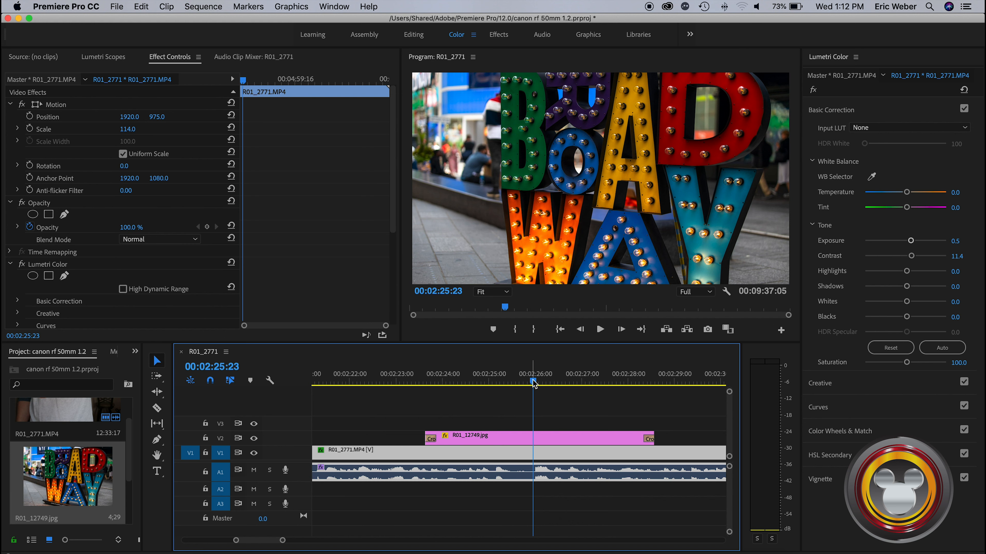
pyautogui.click(482, 389)
pyautogui.moveTo(481, 393); pyautogui.dragTo(455, 388)
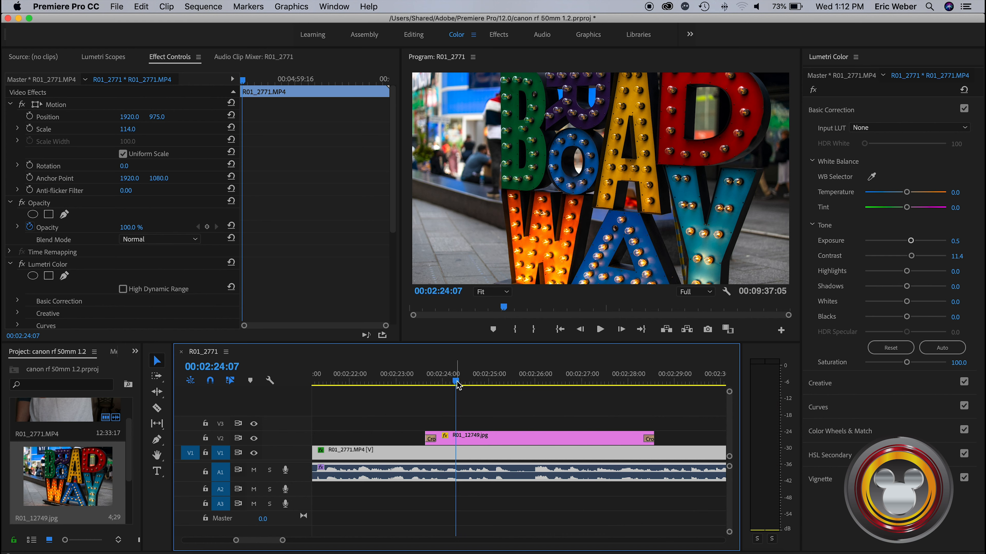
pyautogui.moveTo(457, 386)
pyautogui.mouseDown()
pyautogui.moveTo(404, 386)
pyautogui.moveTo(444, 385)
pyautogui.mouseUp()
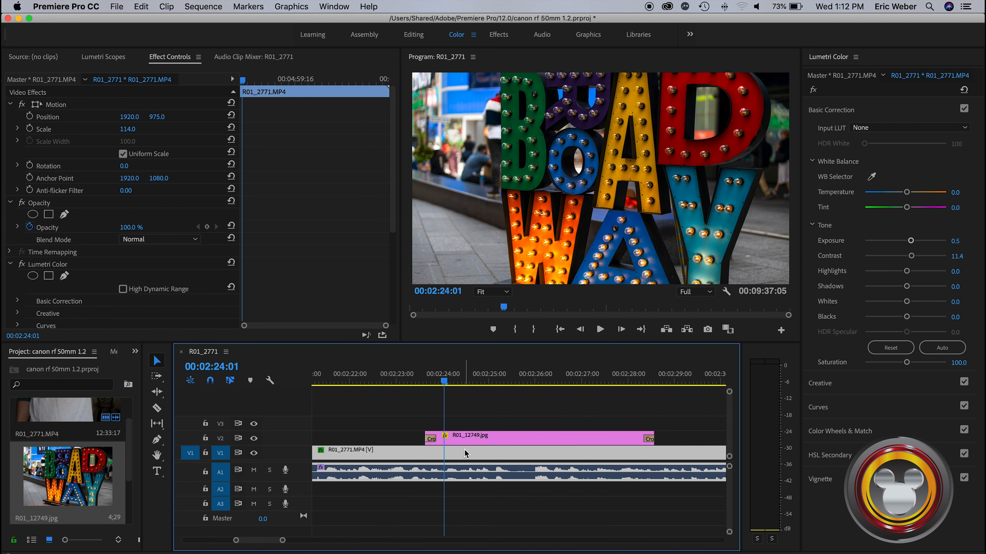
# Try moving the second clip's video to V3 above the photo, play that stretch, and undo the move
pyautogui.moveTo(467, 451); pyautogui.dragTo(466, 427)
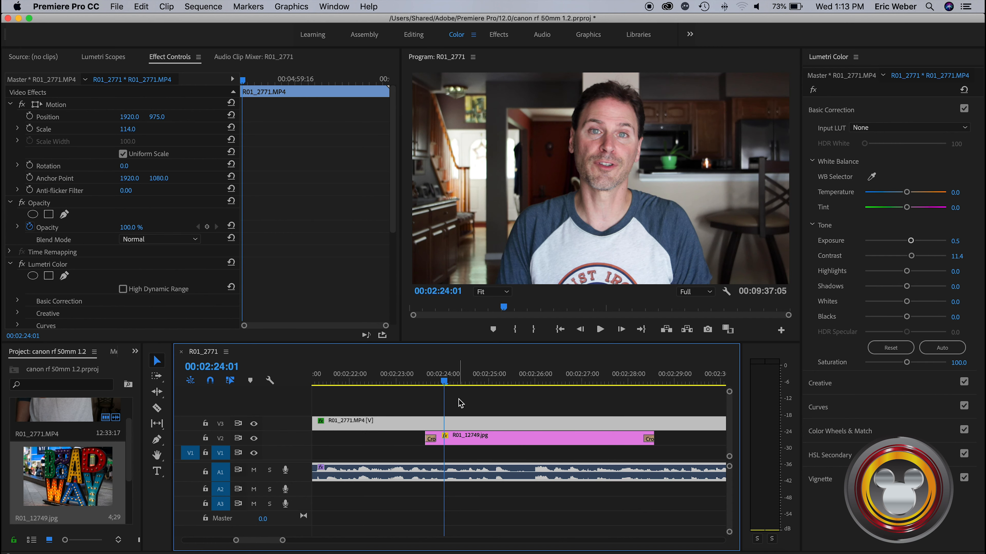
pyautogui.moveTo(446, 384); pyautogui.dragTo(423, 385)
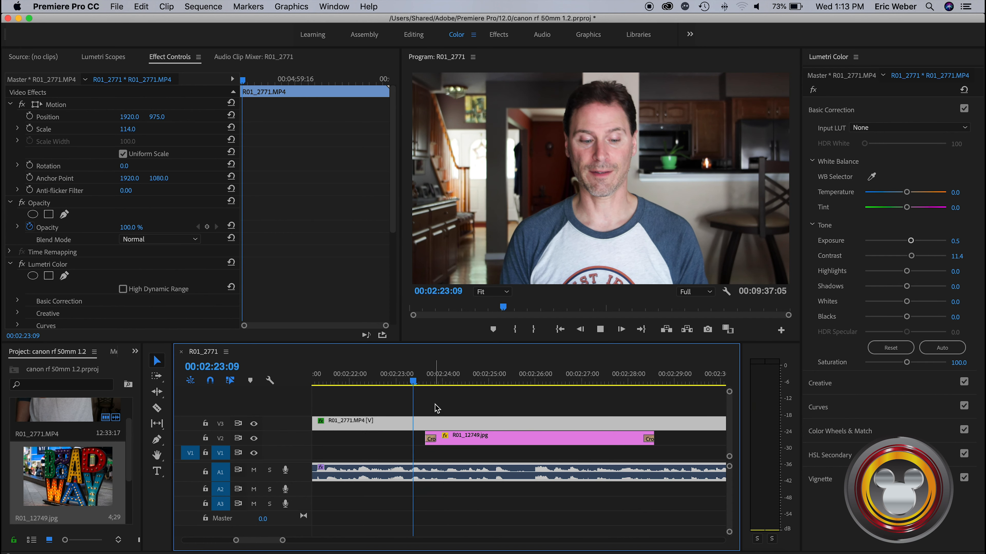
pyautogui.press('space')
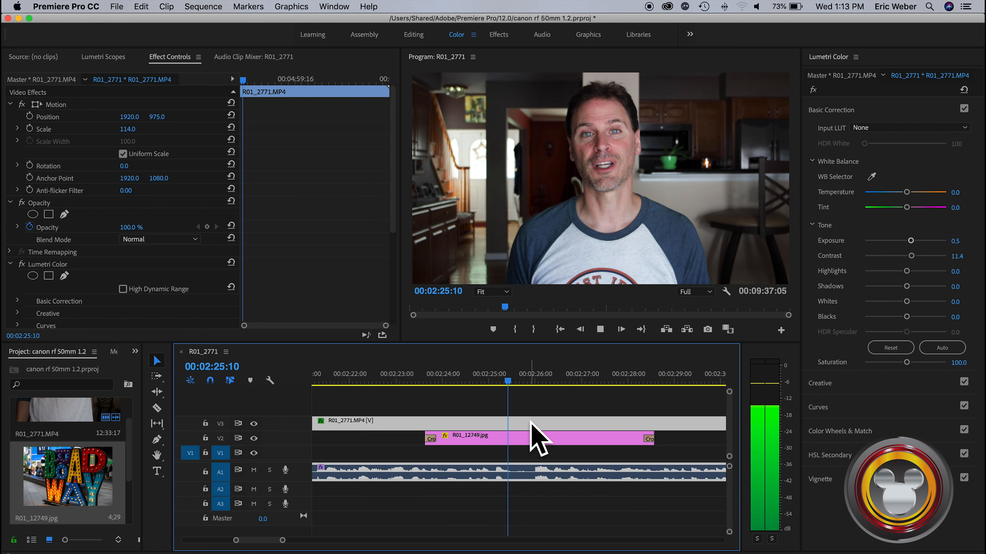
pyautogui.press('super+z')
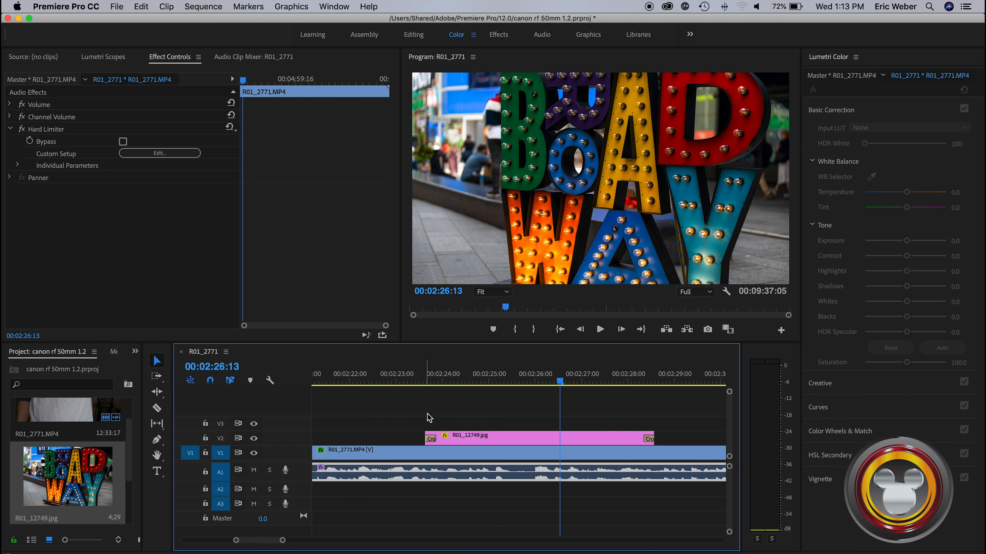
# Lock the V1 and A1 tracks, and unlock both again
pyautogui.click(409, 455)
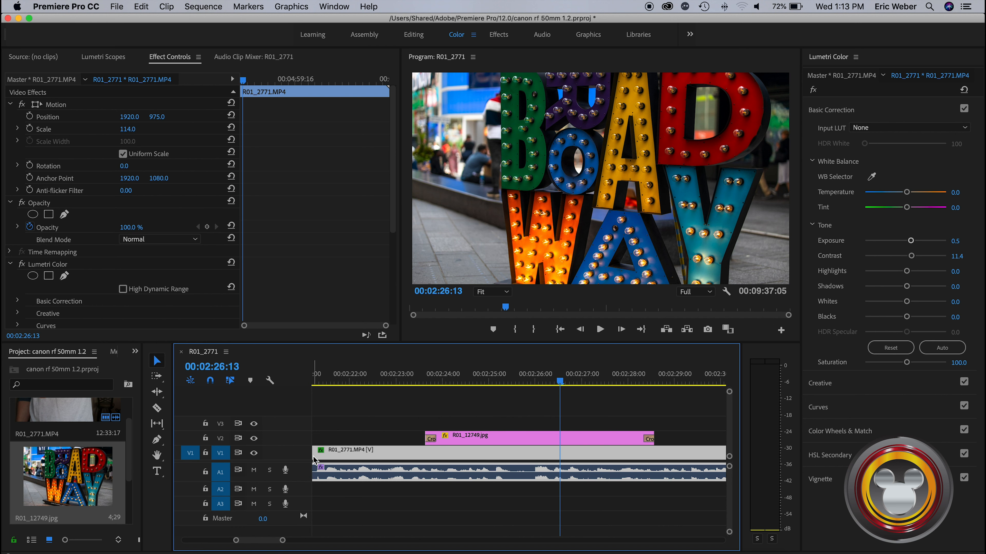
pyautogui.moveTo(283, 542); pyautogui.dragTo(403, 542)
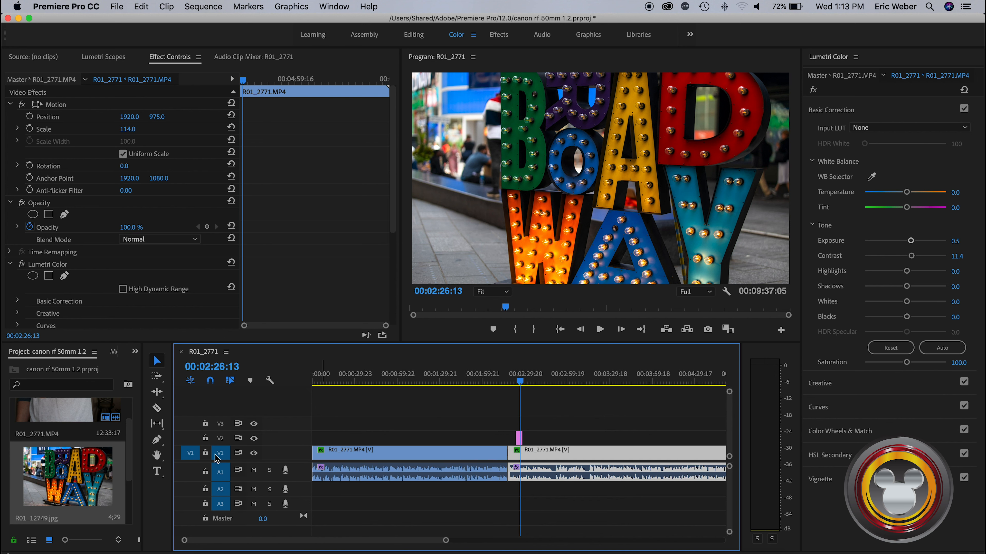
pyautogui.click(205, 453)
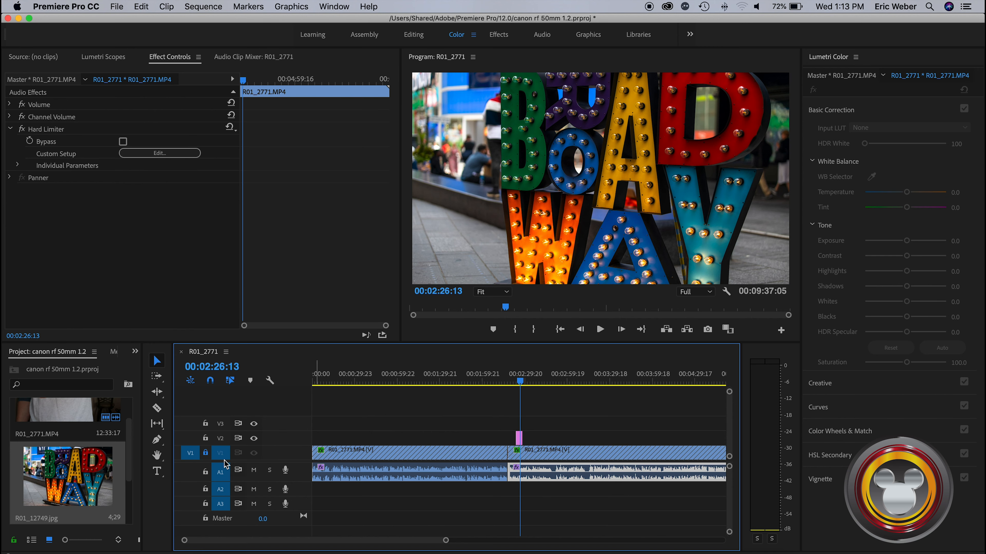
pyautogui.click(205, 472)
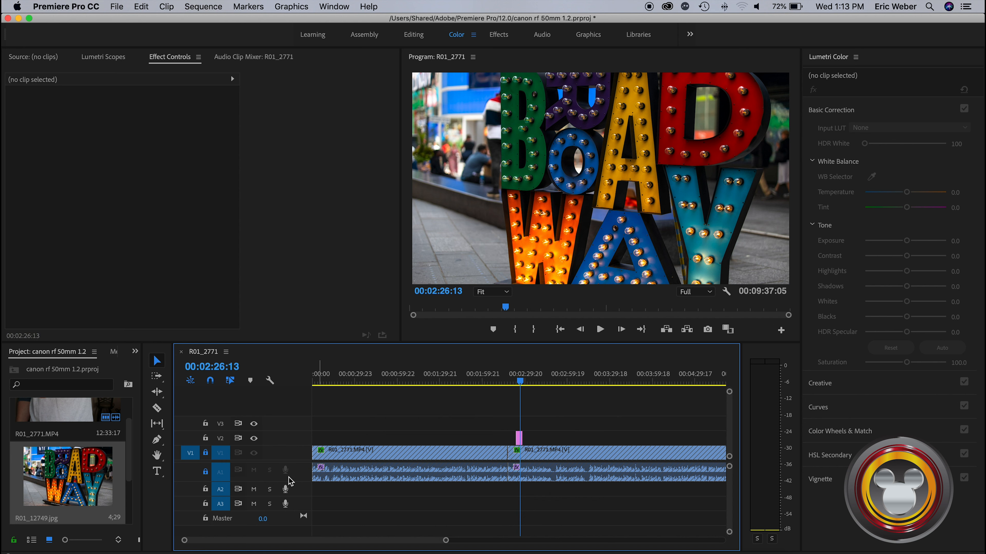
pyautogui.click(207, 455)
pyautogui.click(205, 472)
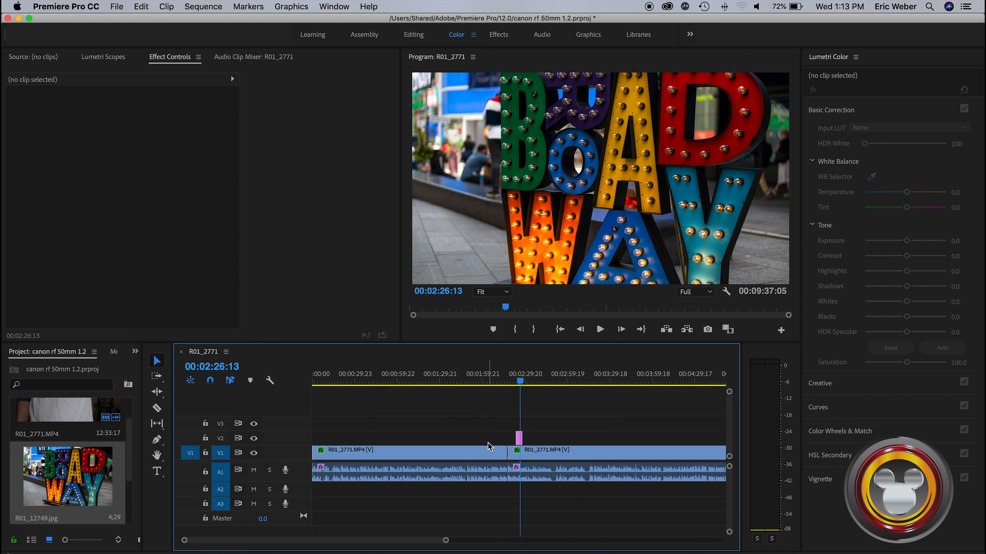
# Import the 14390_Disney_Image_Maker logo PNG from the pictures folder and place it on V3 at the start of the sequence
pyautogui.click(535, 457)
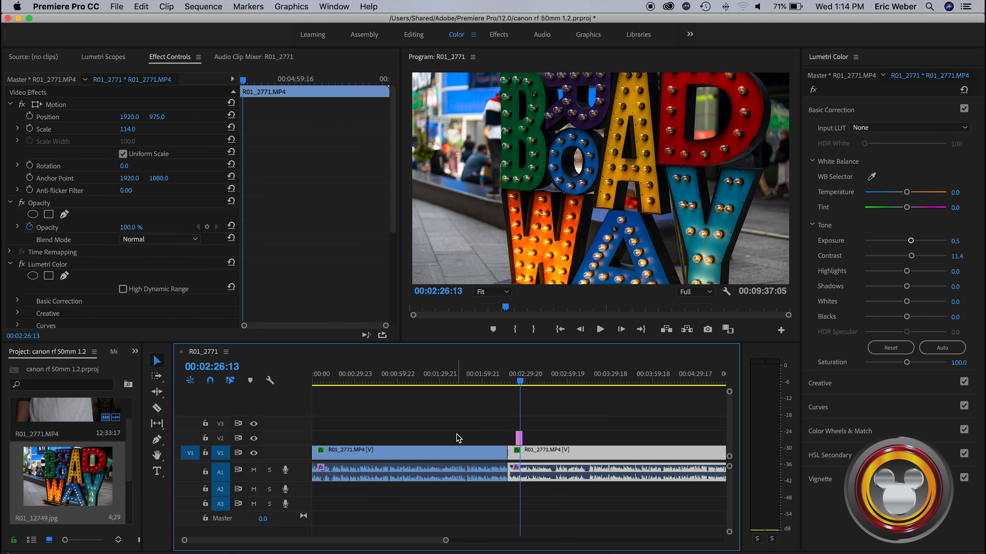
pyautogui.hotkey('ctrl', 'Up')
pyautogui.click(598, 299)
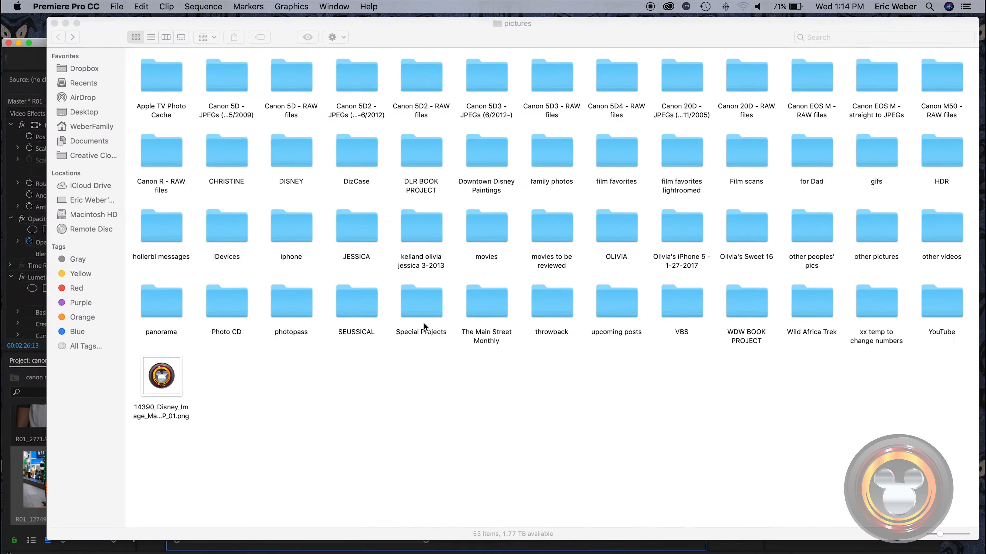
pyautogui.moveTo(125, 390); pyautogui.dragTo(78, 388)
pyautogui.hotkey('ctrl', 'Up')
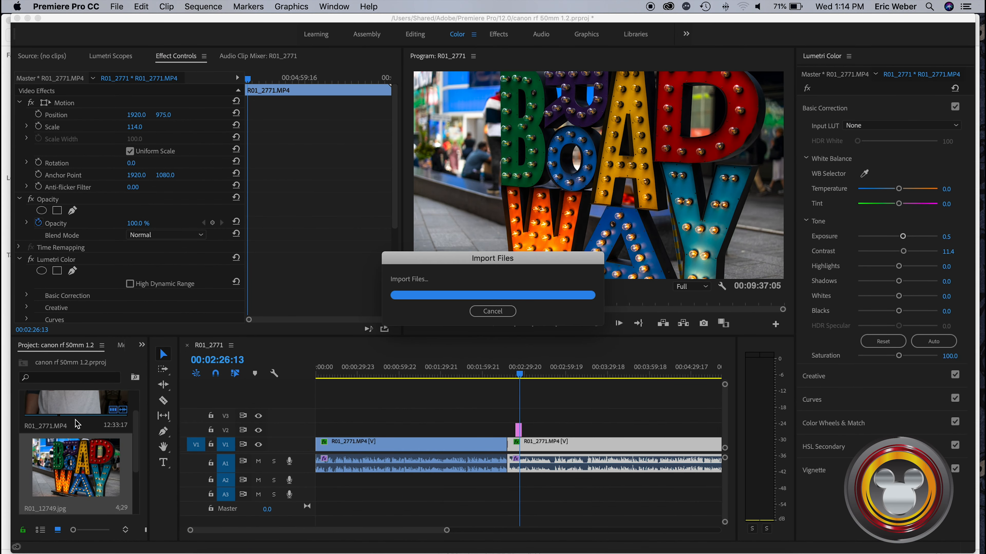
pyautogui.moveTo(68, 477); pyautogui.dragTo(316, 424)
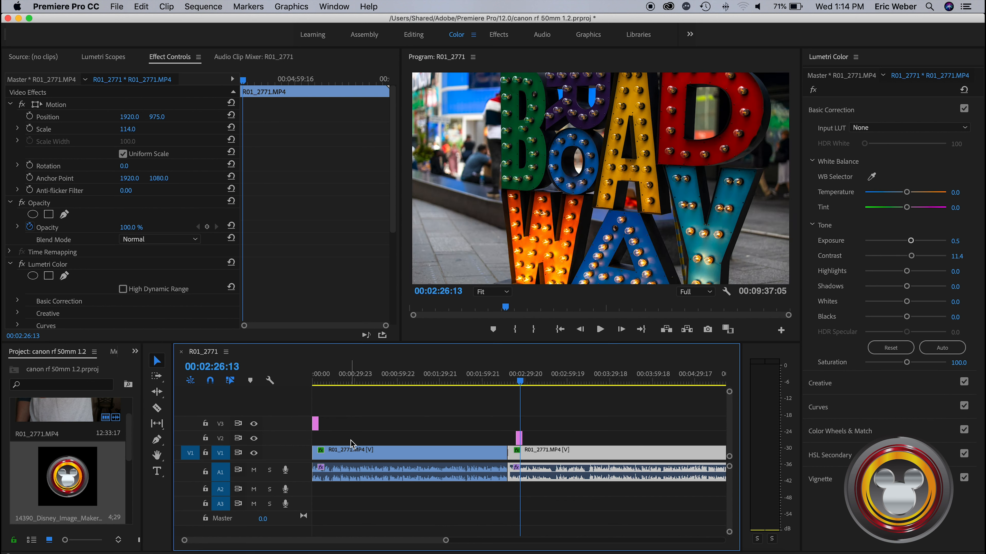
# Select the logo clip at the start of the sequence, scale it to 20, and set its position to 3481, 1887
pyautogui.moveTo(520, 383); pyautogui.dragTo(315, 391)
pyautogui.click(315, 423)
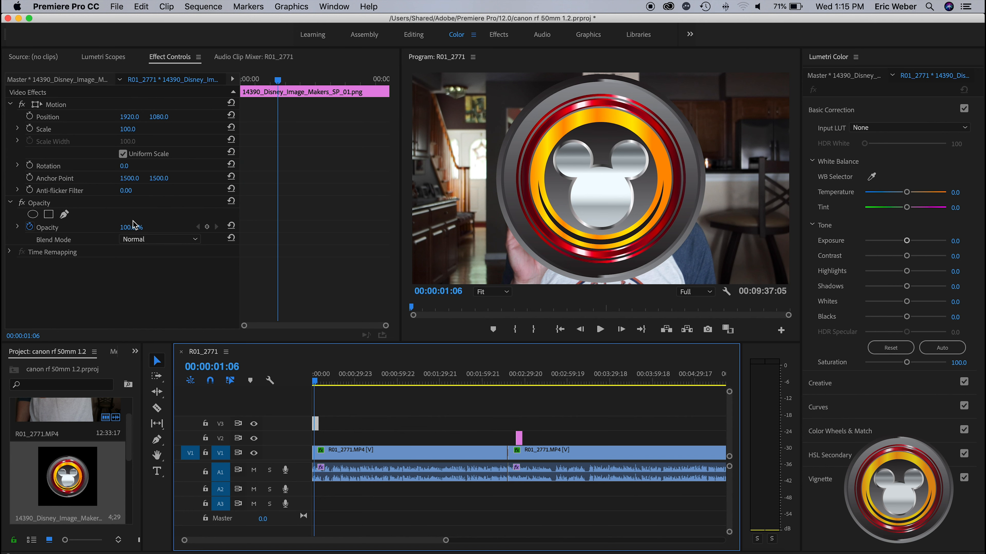
pyautogui.click(126, 131)
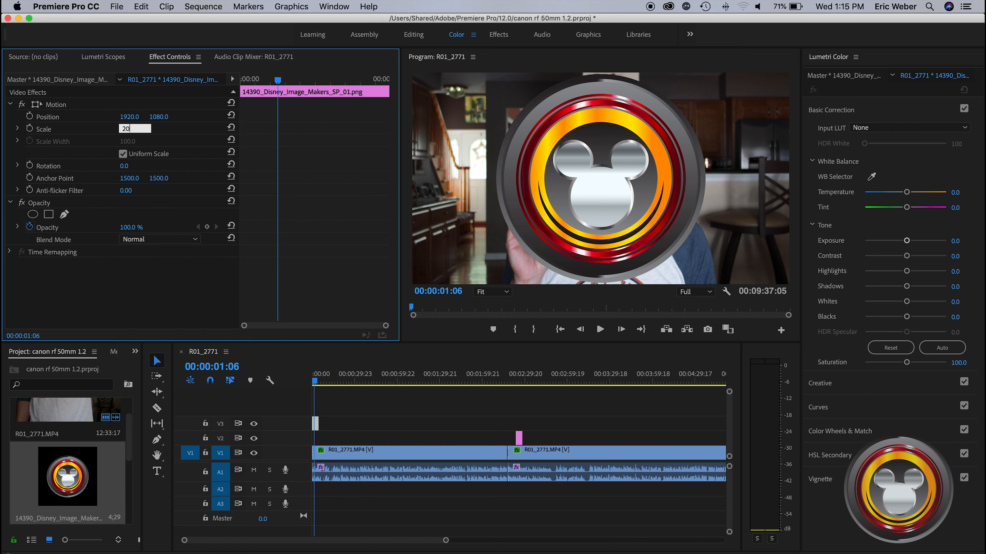
pyautogui.press('Return')
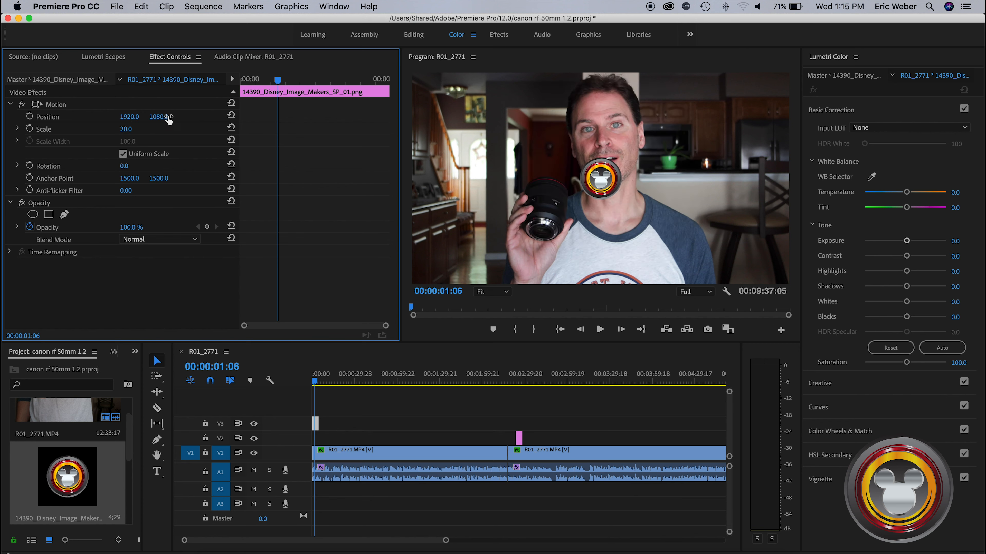
pyautogui.moveTo(129, 117); pyautogui.dragTo(246, 117)
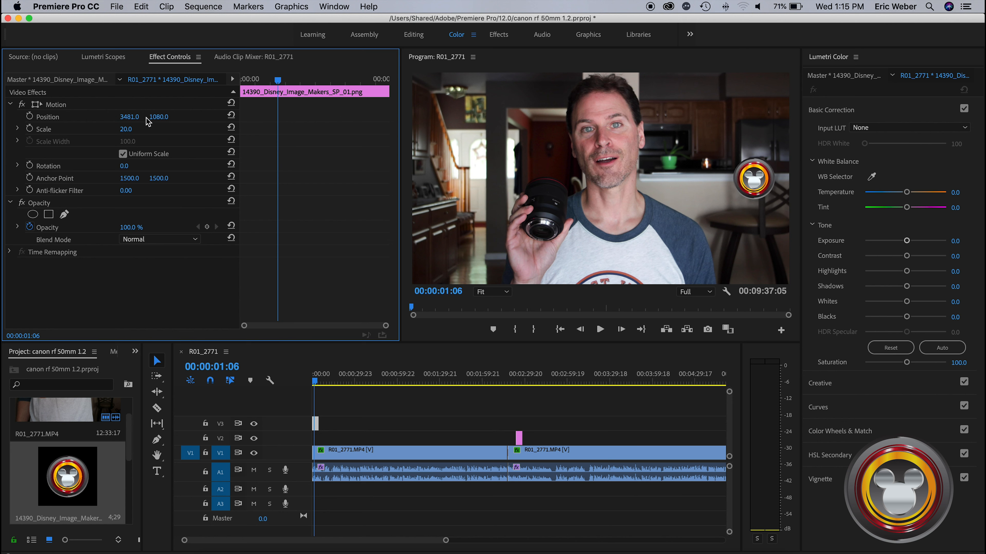
pyautogui.moveTo(161, 119); pyautogui.dragTo(223, 119)
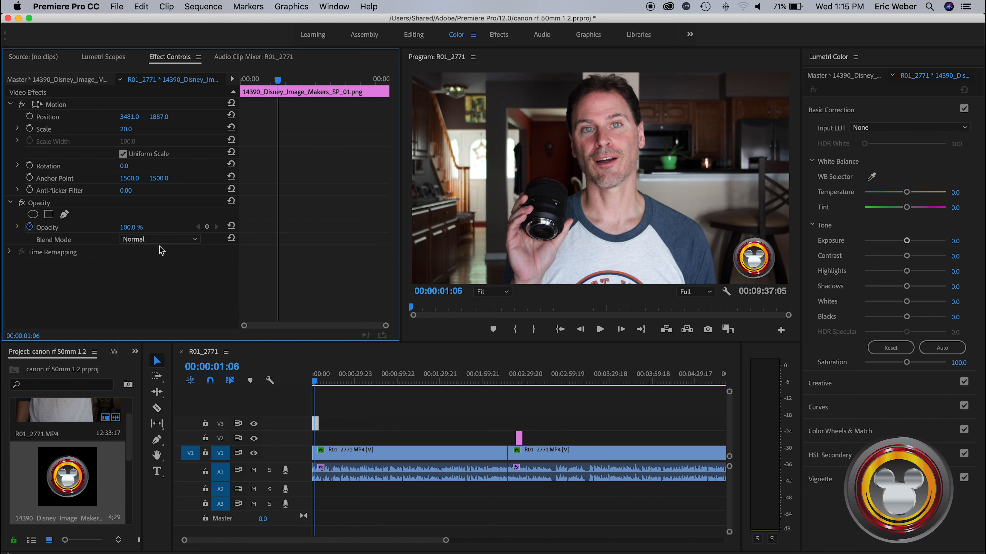
# Set the logo's opacity to 70%
pyautogui.click(135, 225)
pyautogui.write('70')
pyautogui.press('Return')
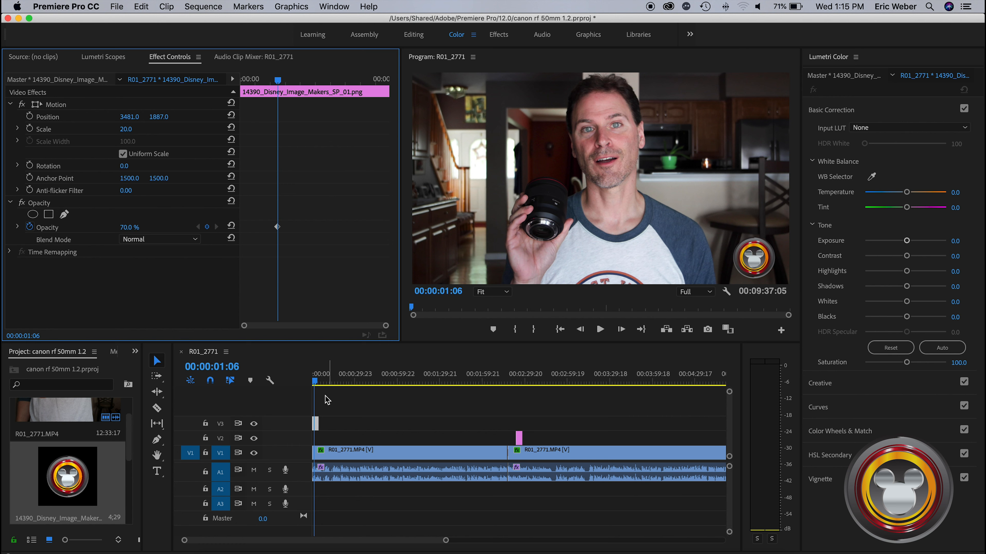
# Play the sequence from the start until just past the end of the logo clip to check the overlay
pyautogui.moveTo(315, 382); pyautogui.dragTo(310, 382)
pyautogui.press('space')
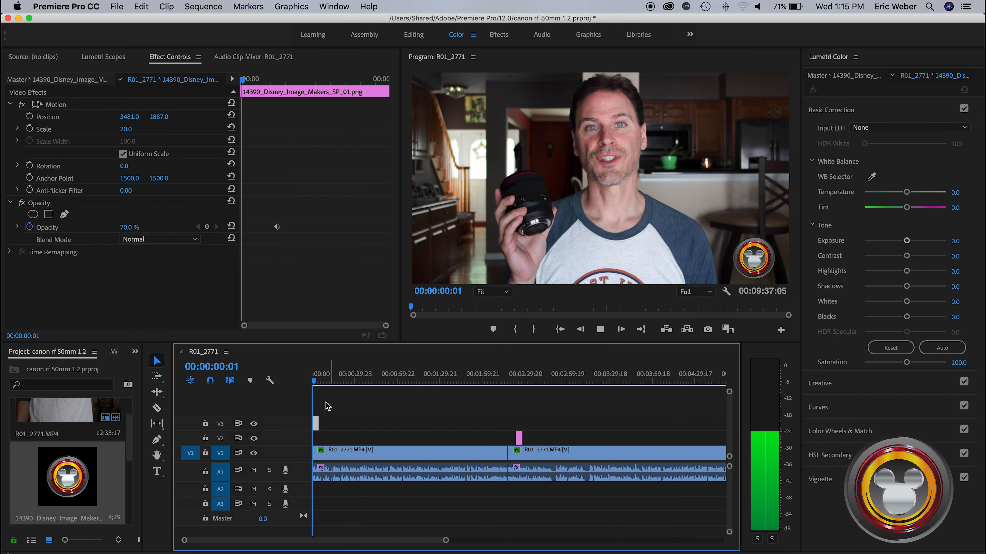
pyautogui.press('F2')
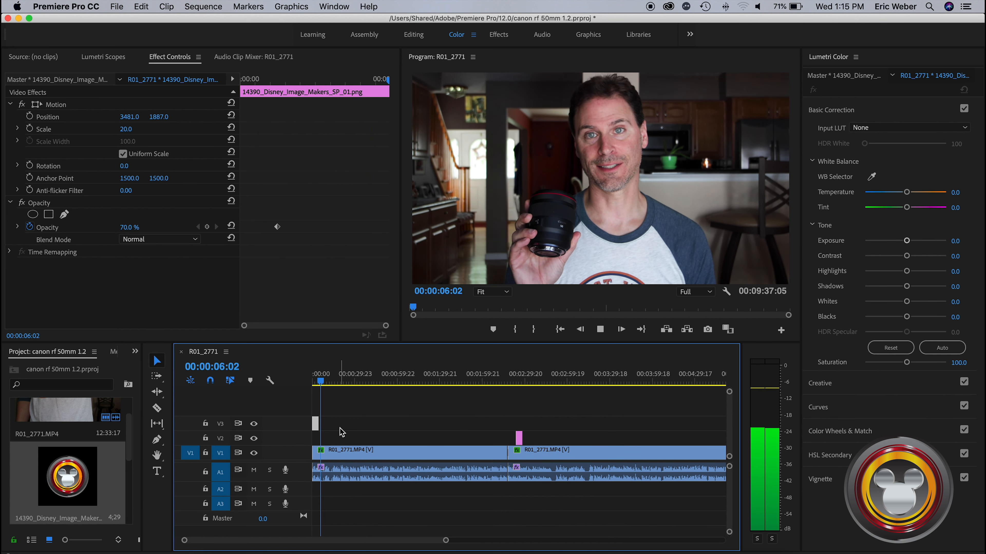
pyautogui.press('space')
# Extend the logo clip on V3 past the photo, and select the photo clip at 00:02:25:15 to check the logo over it
pyautogui.click(320, 424)
pyautogui.moveTo(321, 425); pyautogui.dragTo(710, 433)
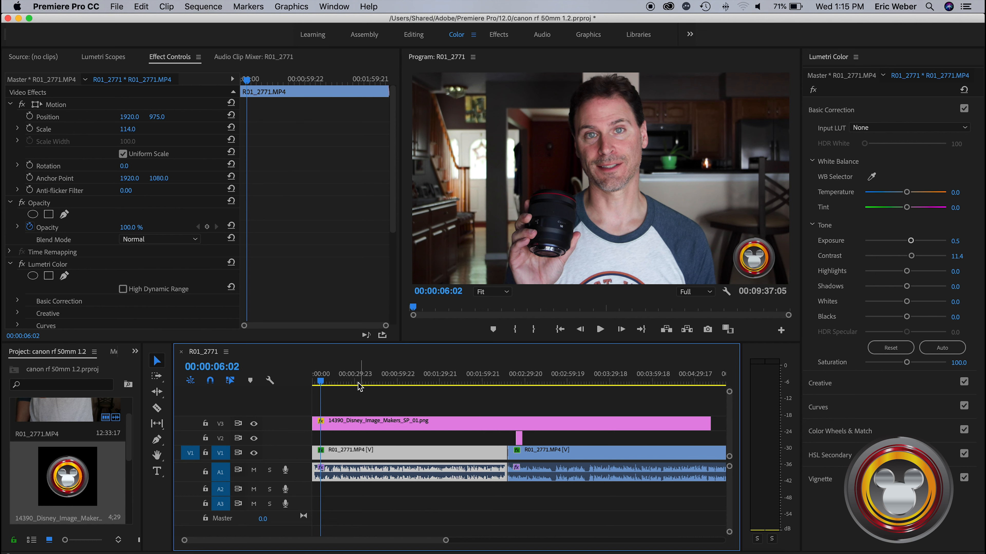
pyautogui.moveTo(325, 382); pyautogui.dragTo(522, 390)
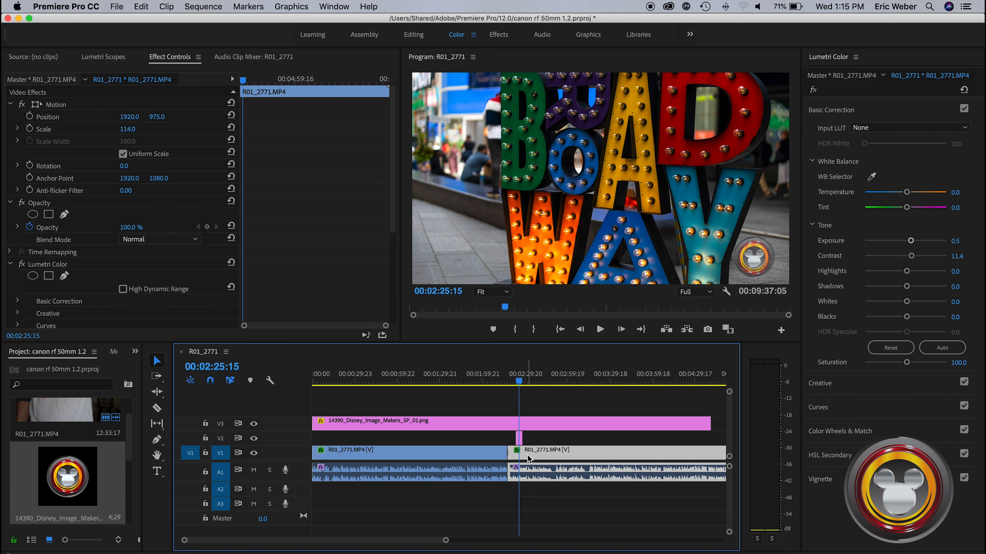
pyautogui.click(520, 438)
pyautogui.moveTo(126, 130)
pyautogui.mouseDown()
pyautogui.moveTo(107, 130)
pyautogui.moveTo(131, 129)
pyautogui.mouseUp()
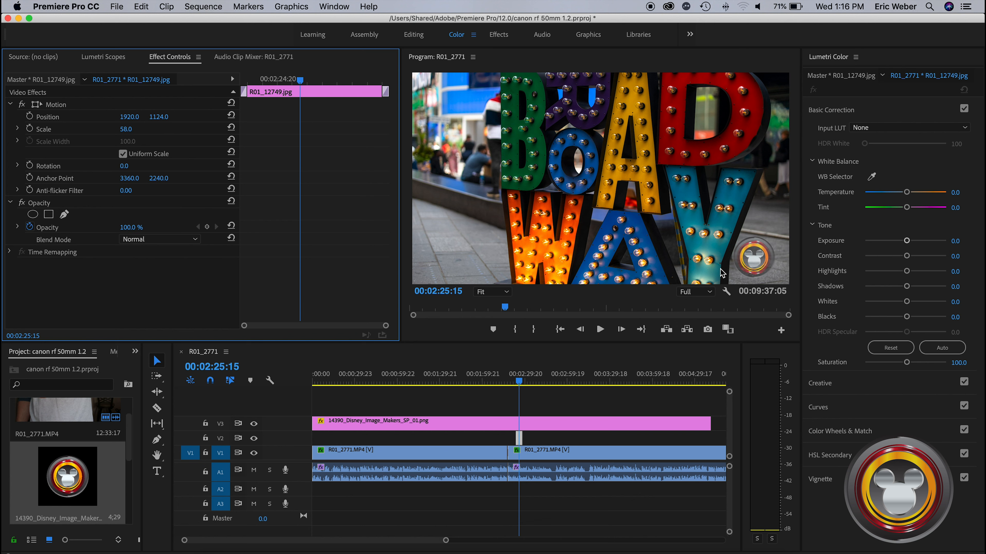
# Extend the logo clip on V3 to the end of the video and apply the default transition at its end
pyautogui.moveTo(446, 540); pyautogui.dragTo(594, 540)
pyautogui.moveTo(466, 423); pyautogui.dragTo(628, 423)
pyautogui.rightClick(628, 431)
pyautogui.click(656, 499)
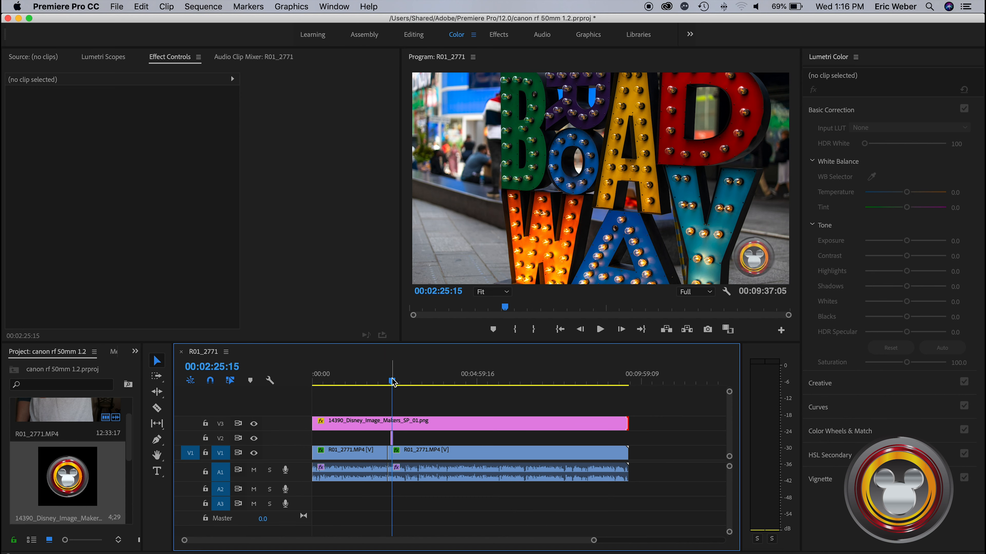
# Review the logo at the end of the sequence, and scrub back to 00:00:51:19
pyautogui.moveTo(393, 381); pyautogui.dragTo(591, 399)
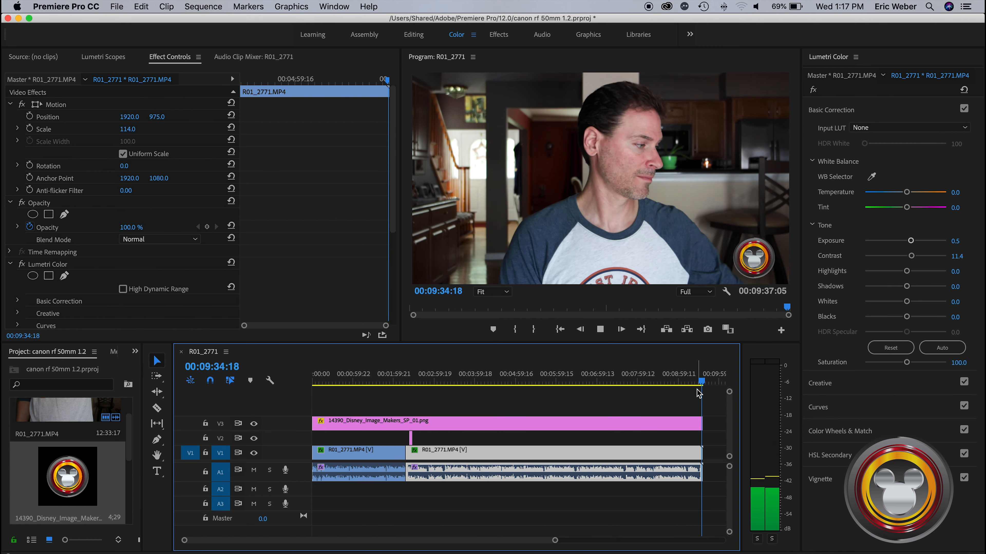
pyautogui.click(701, 383)
pyautogui.moveTo(700, 383); pyautogui.dragTo(348, 382)
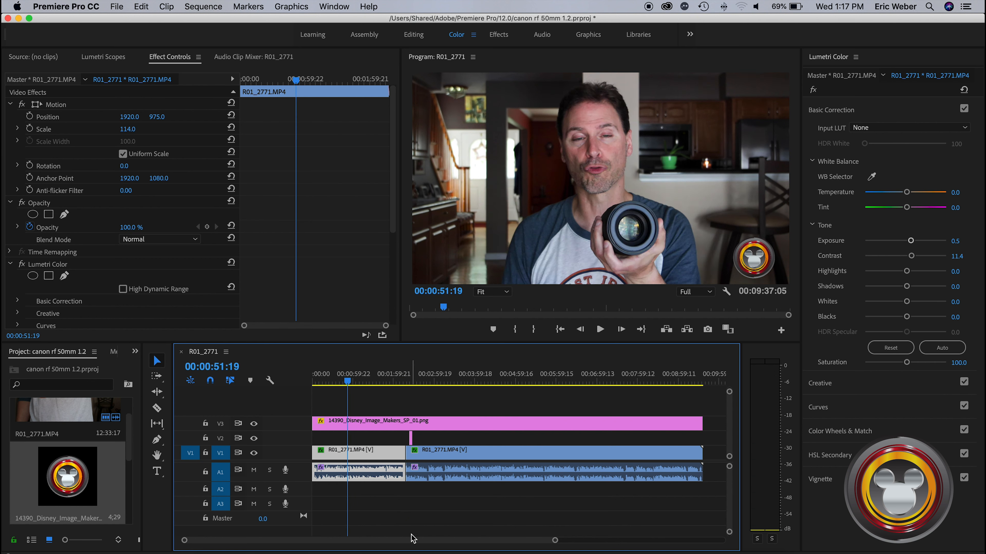
# Add a text title with the presenter's name at 00:00:30:01, in the lower-left area of the video frame
pyautogui.moveTo(553, 544); pyautogui.dragTo(491, 541)
pyautogui.moveTo(365, 382); pyautogui.dragTo(342, 383)
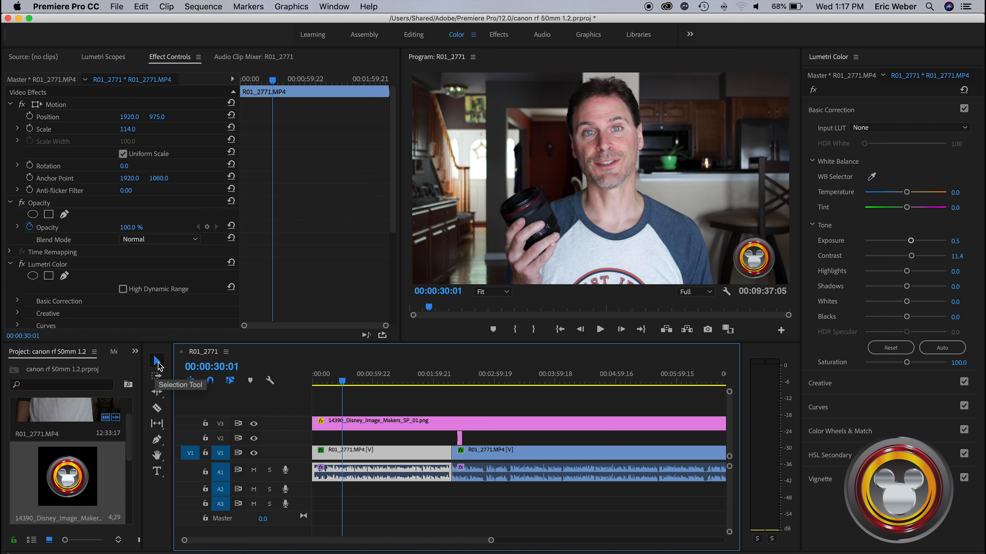
pyautogui.click(157, 472)
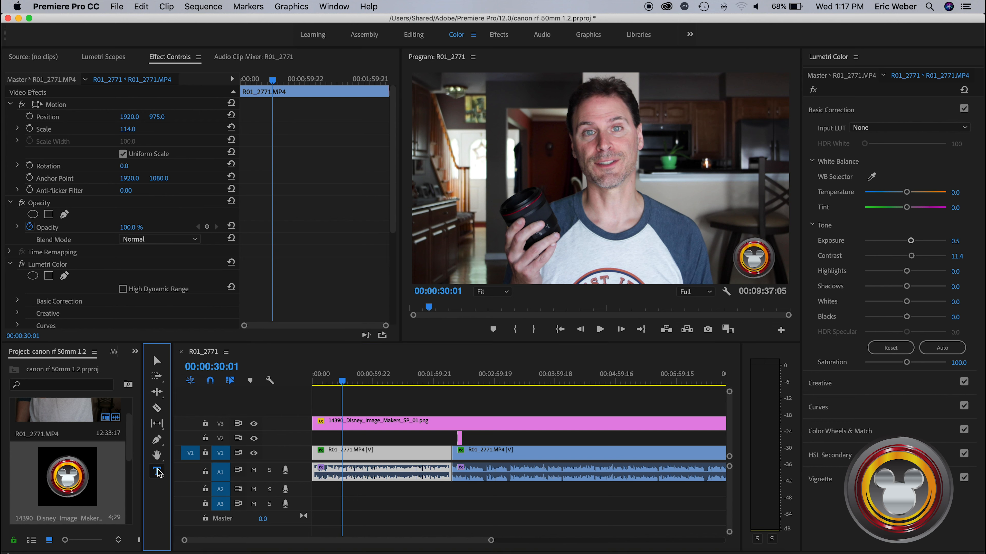
pyautogui.click(468, 242)
pyautogui.write('EricWeber')
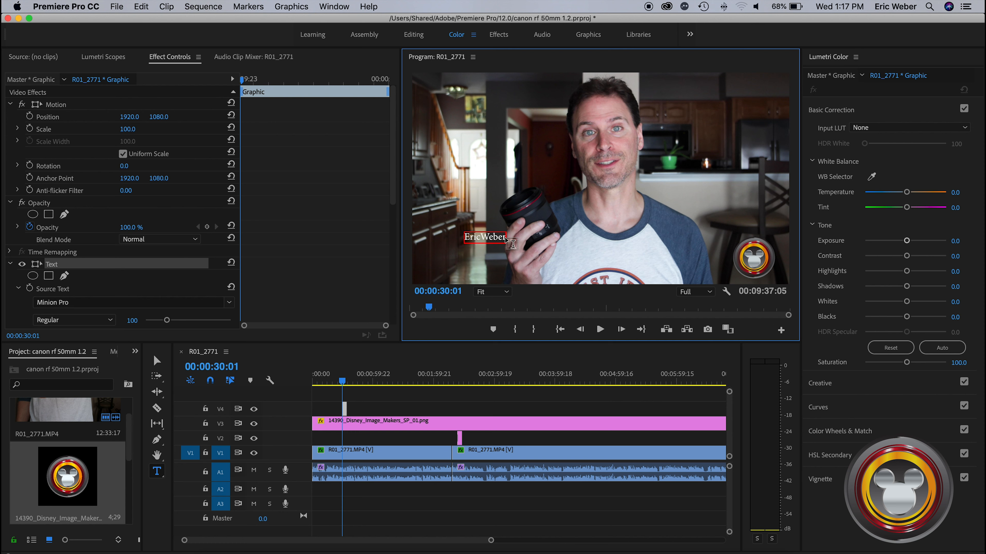
# Select the name text, scale its graphic to 139, and set its font to Corbel Bold
pyautogui.moveTo(504, 237); pyautogui.dragTo(473, 243)
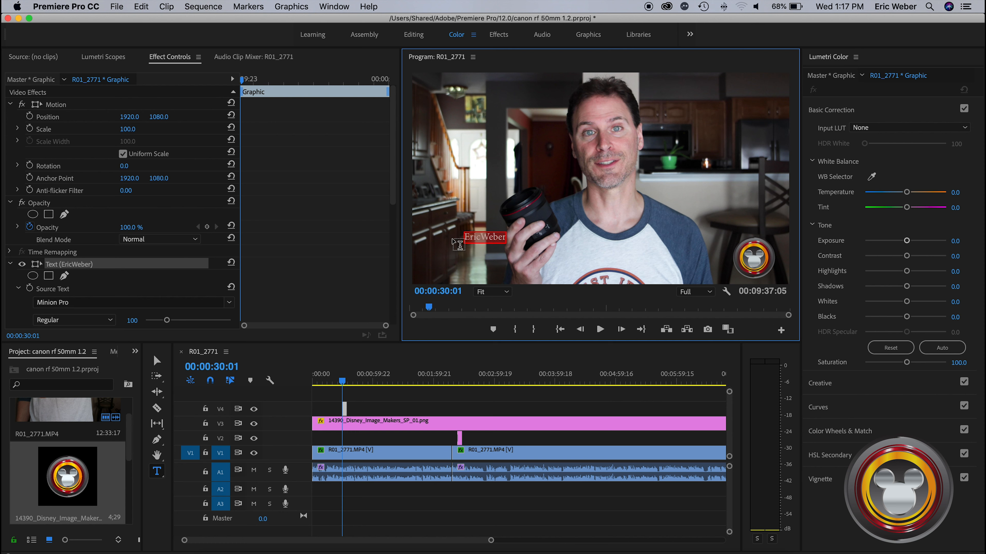
pyautogui.click(130, 130)
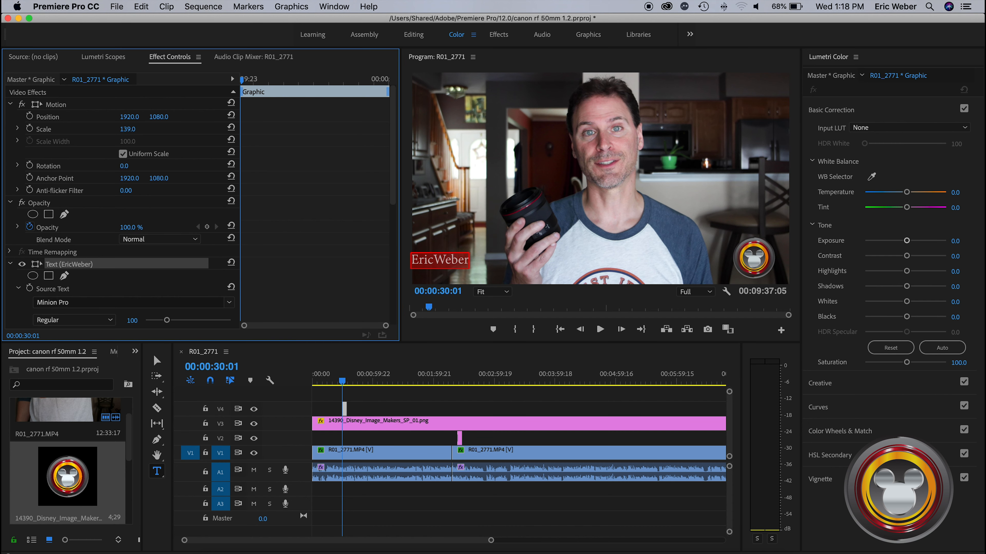
pyautogui.scroll(-10, 151, 256)
pyautogui.scroll(6, 140, 262)
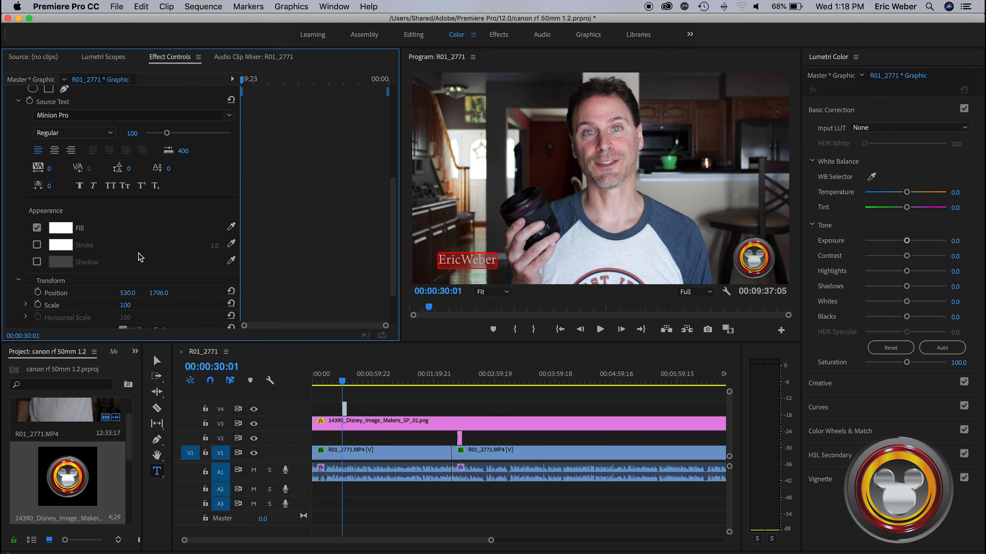
pyautogui.click(117, 115)
pyautogui.click(88, 147)
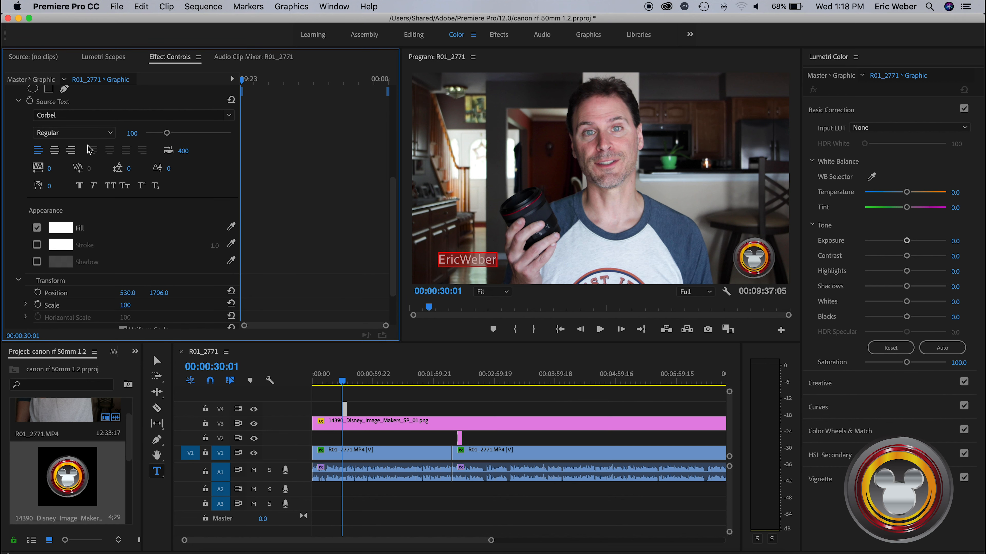
pyautogui.click(73, 132)
pyautogui.click(65, 171)
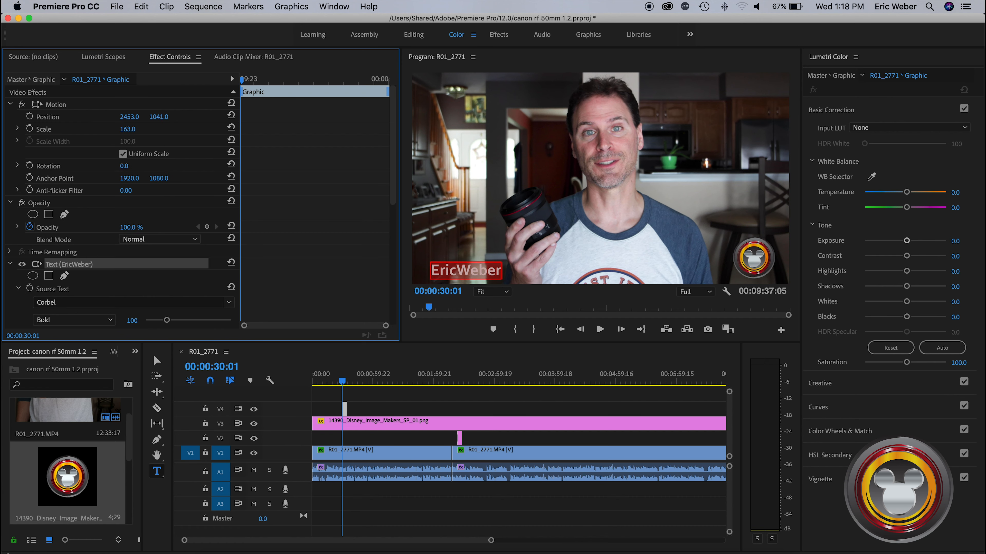
# Set the name title's scale to 163 and position to 2453, 971, and scrub to 00:00:31:05 to check it
pyautogui.moveTo(162, 117); pyautogui.dragTo(159, 118)
pyautogui.click(342, 382)
pyautogui.moveTo(343, 382); pyautogui.dragTo(343, 382)
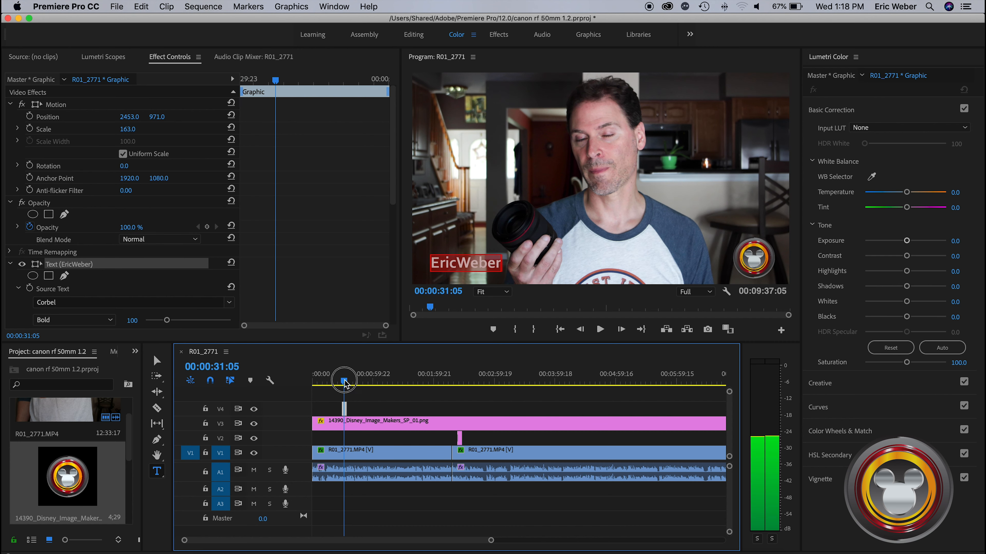
# Apply the default transitions to both ends of the name title on V4
pyautogui.moveTo(491, 540); pyautogui.dragTo(367, 543)
pyautogui.rightClick(427, 409)
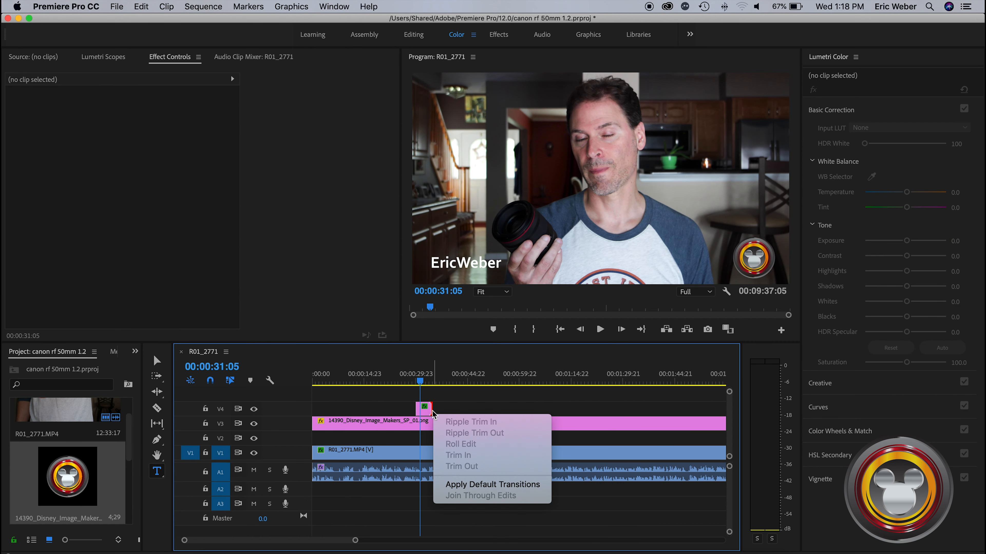
pyautogui.click(451, 486)
pyautogui.rightClick(423, 411)
pyautogui.click(433, 472)
# Play the sequence from about 00:00:27 through the name title to 00:00:35:22 to review its transitions
pyautogui.click(407, 384)
pyautogui.press('space')
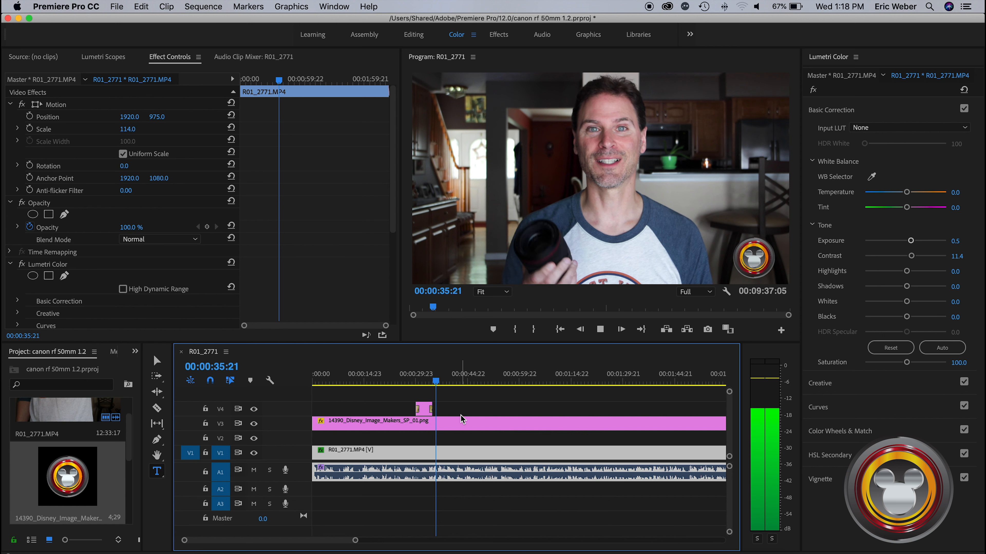
pyautogui.press('space')
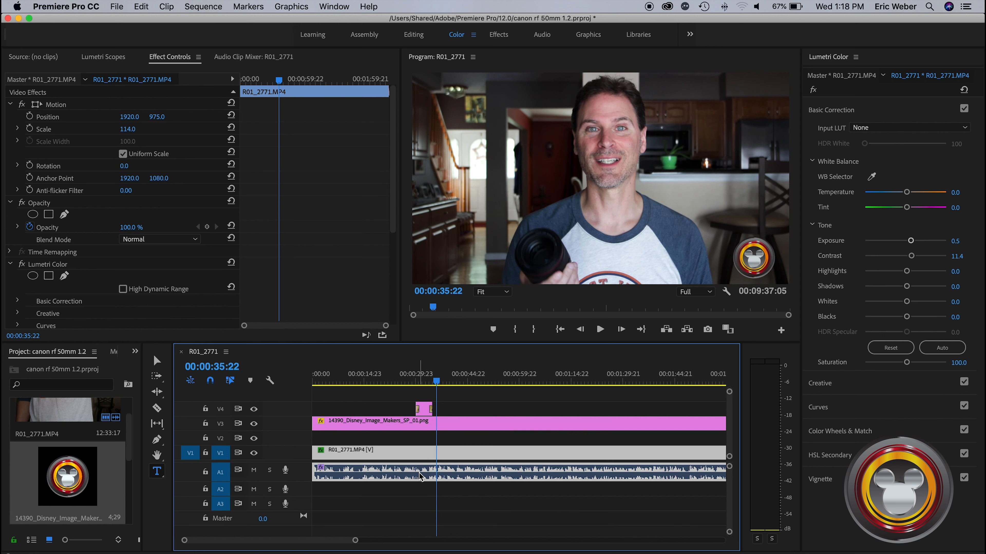
pyautogui.moveTo(355, 540); pyautogui.dragTo(552, 543)
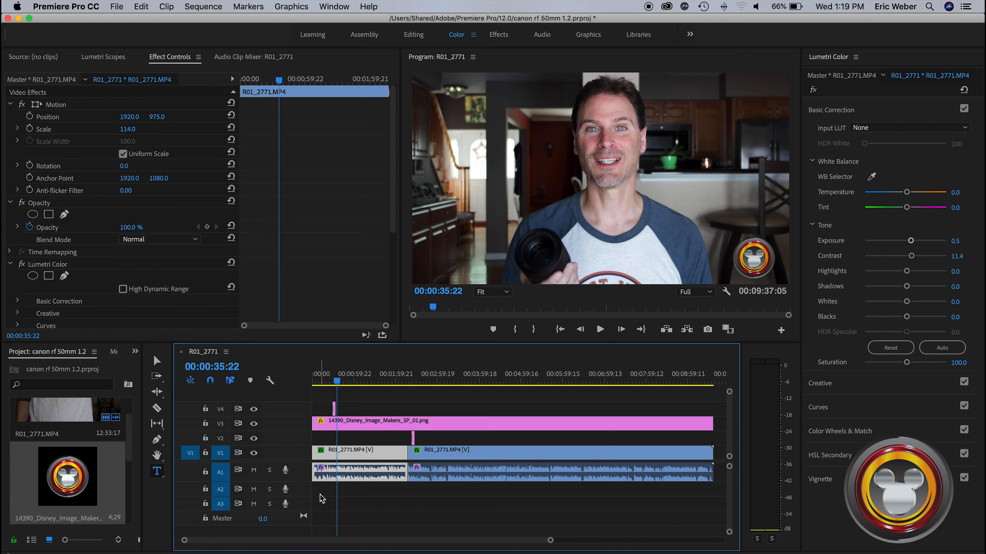
pyautogui.click(386, 500)
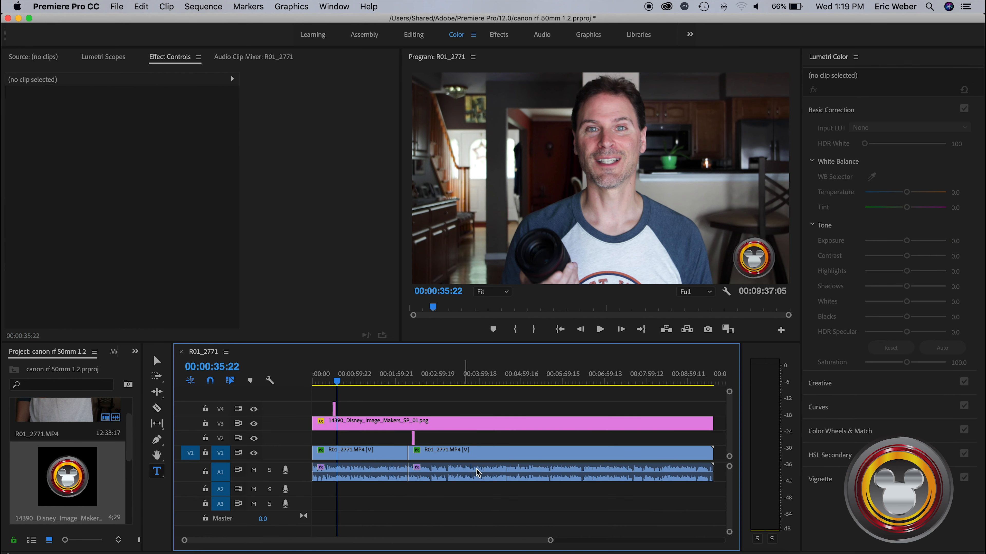
pyautogui.click(376, 479)
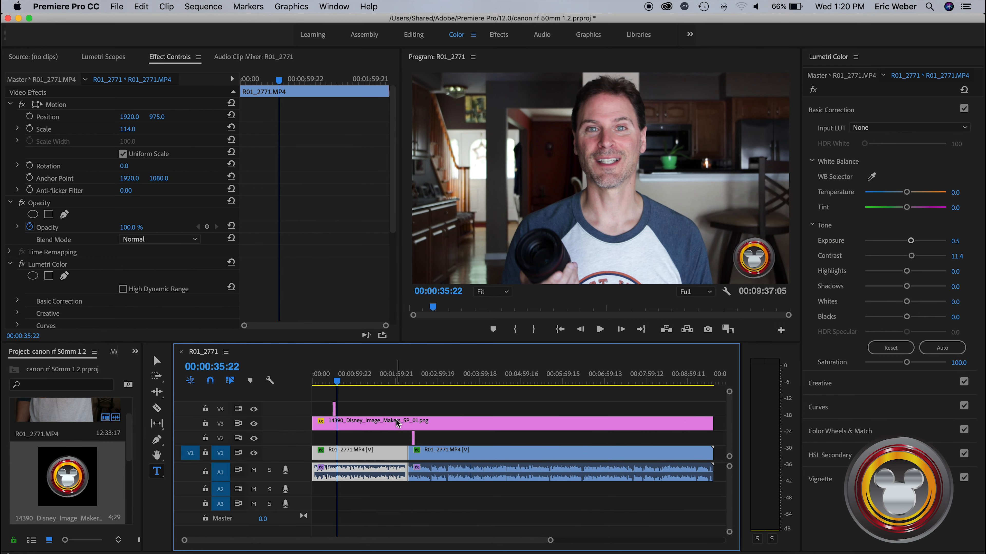
# Import Turn_Up_Burn_Up.mp3 from the You Tube Tracks folder and place it on A2 at the start of the sequence
pyautogui.hotkey('ctrl', 'Up')
pyautogui.click(655, 250)
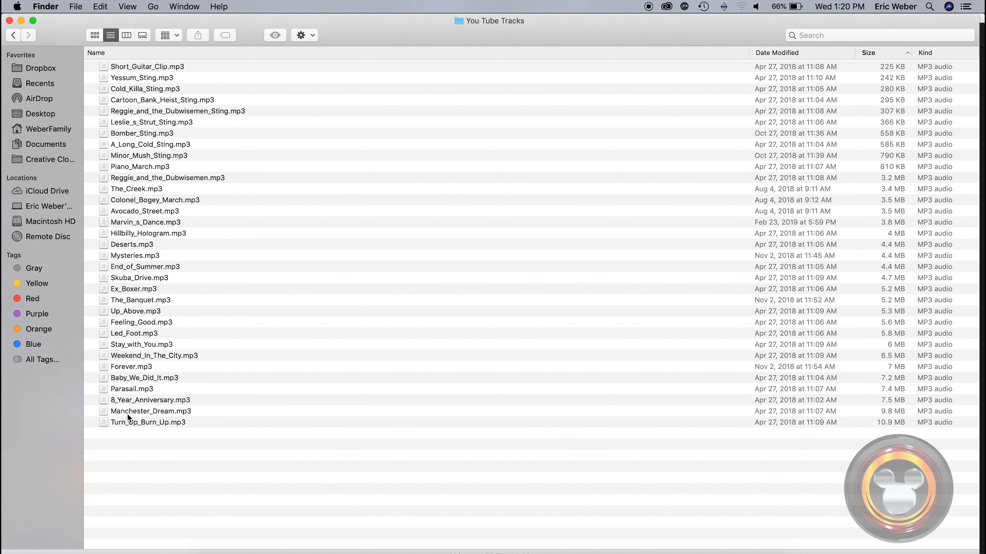
pyautogui.moveTo(124, 422); pyautogui.dragTo(74, 450)
pyautogui.hotkey('ctrl', 'Up')
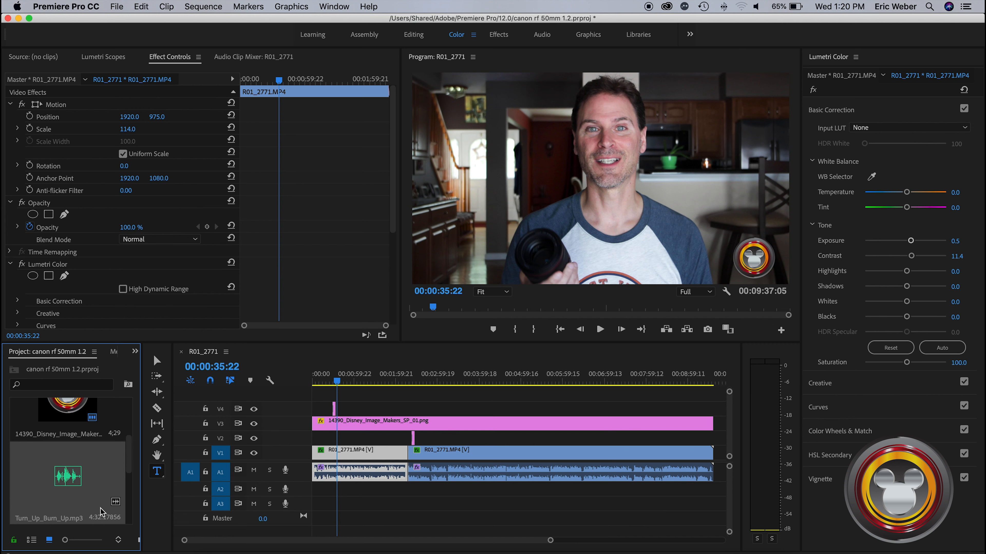
pyautogui.moveTo(62, 464); pyautogui.dragTo(315, 494)
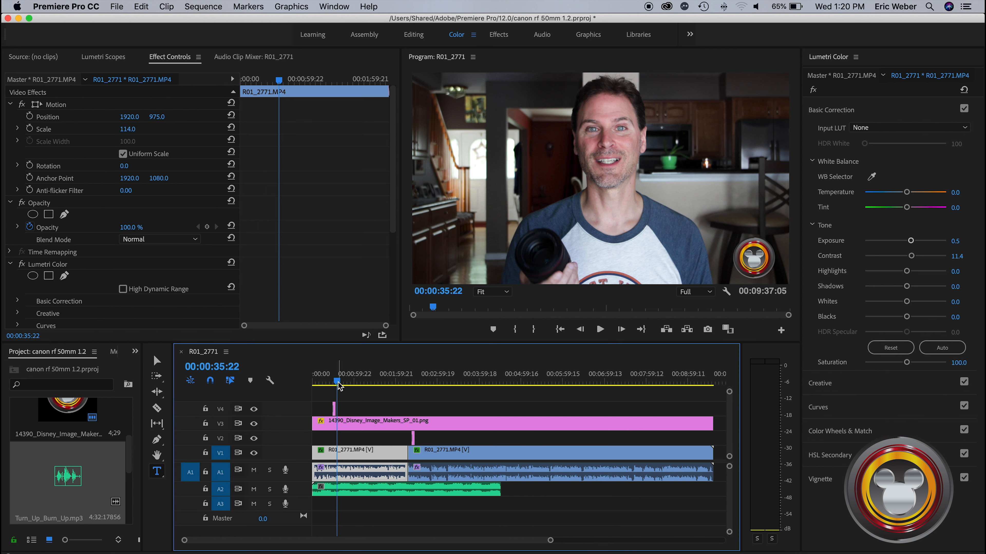
# Scrub to 00:01:06:10, select the music clip on A2, and switch to the Audio workspace
pyautogui.moveTo(336, 382); pyautogui.dragTo(358, 383)
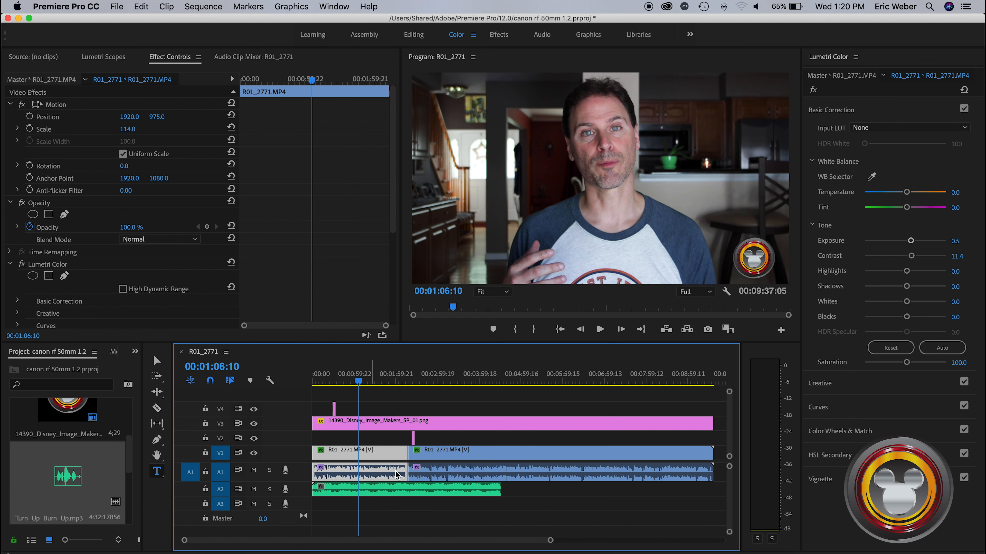
pyautogui.click(389, 491)
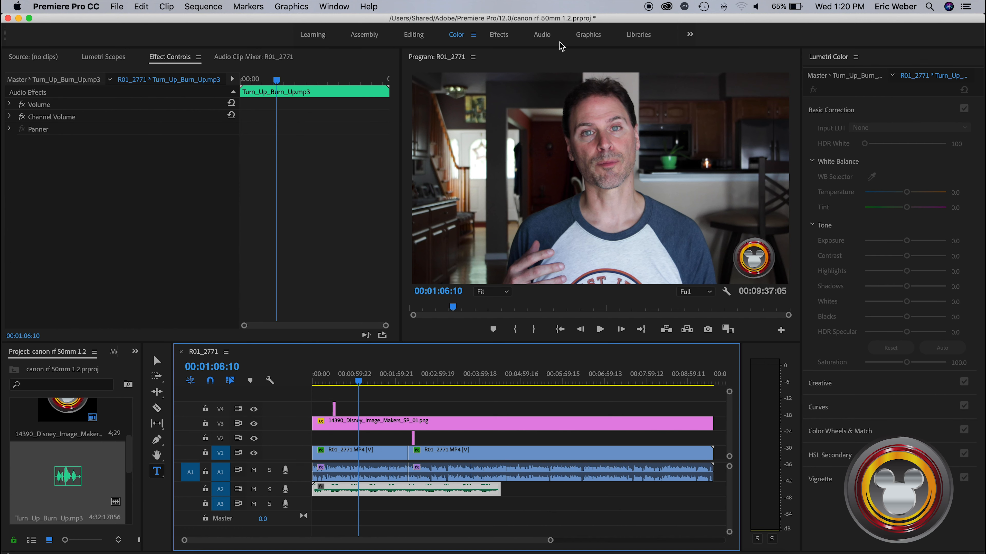
pyautogui.click(544, 35)
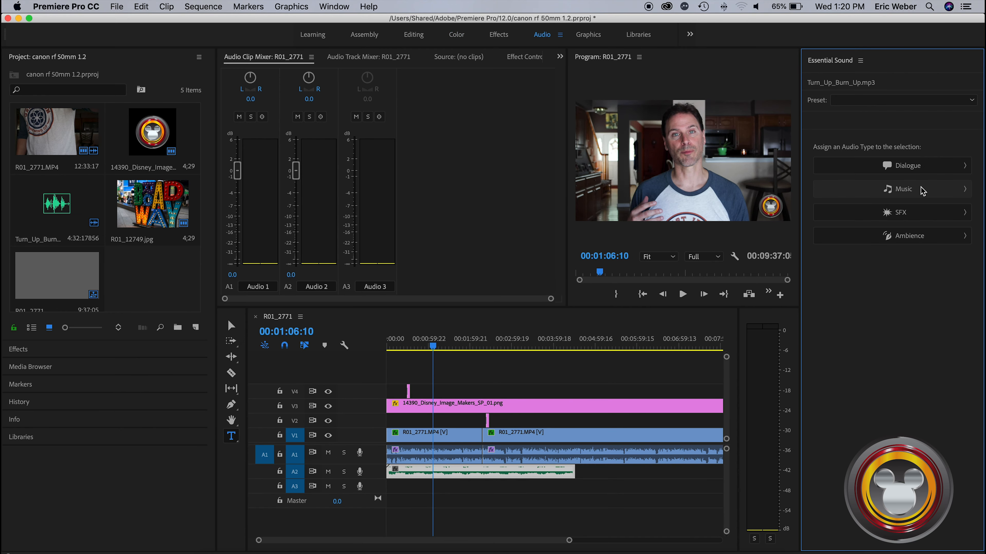
# Assign the Music audio type to the Turn_Up_Burn_Up.mp3 clip on A2 and lower its clip volume
pyautogui.click(934, 192)
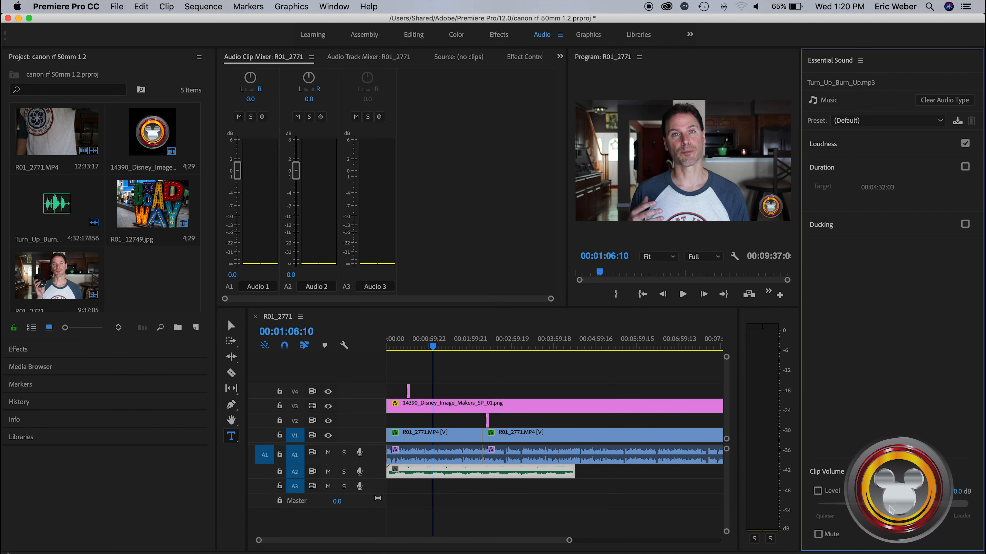
pyautogui.moveTo(894, 507); pyautogui.dragTo(855, 506)
# Return to the Color workspace, select the first R01_2771.MP4 clip on V1, and save the project
pyautogui.hotkey('alt', 'shift', '4')
pyautogui.moveTo(519, 541); pyautogui.dragTo(403, 543)
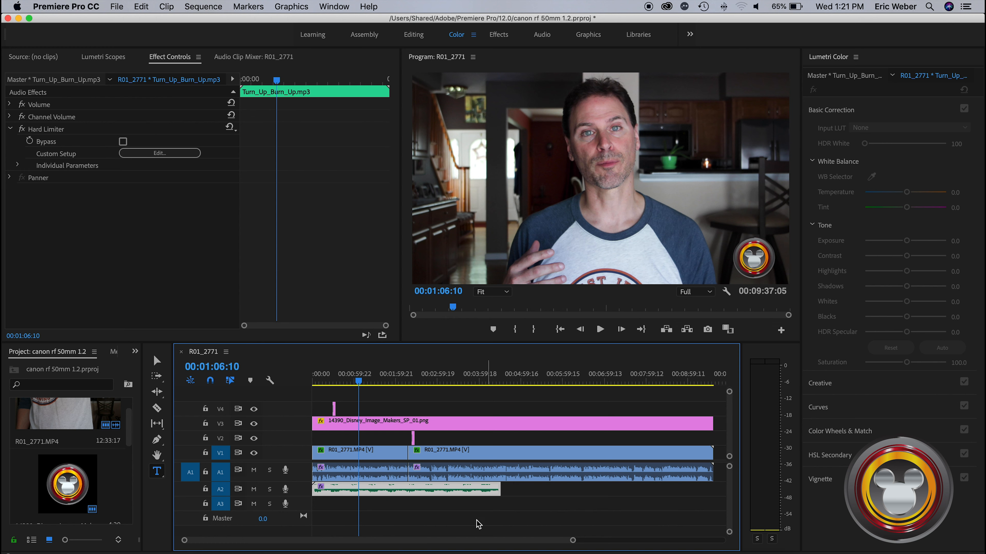
pyautogui.click(380, 453)
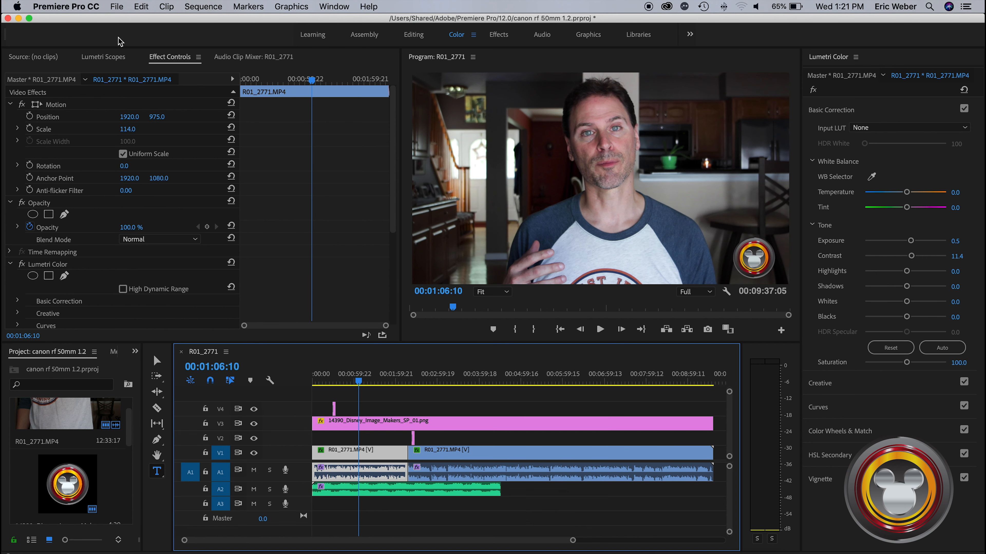
pyautogui.click(117, 7)
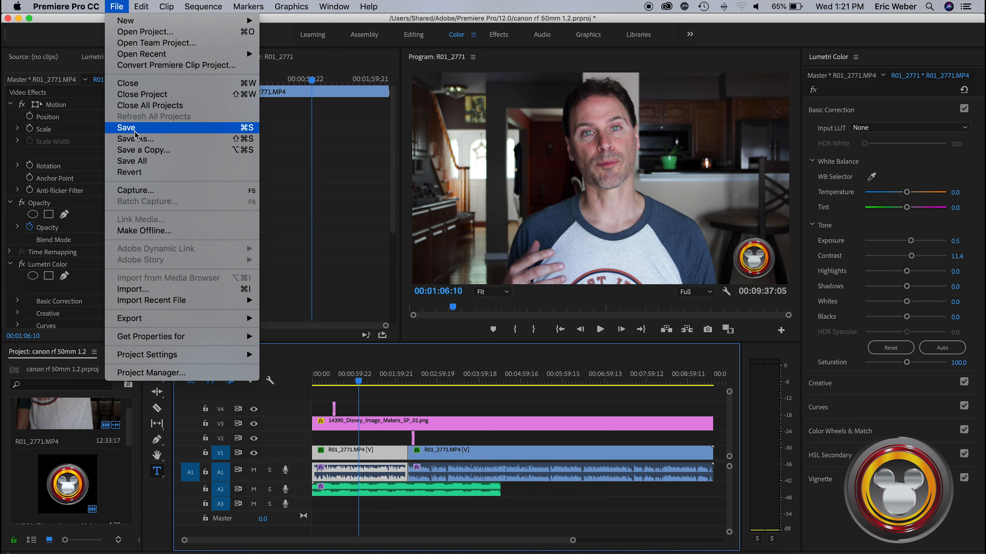
pyautogui.click(134, 134)
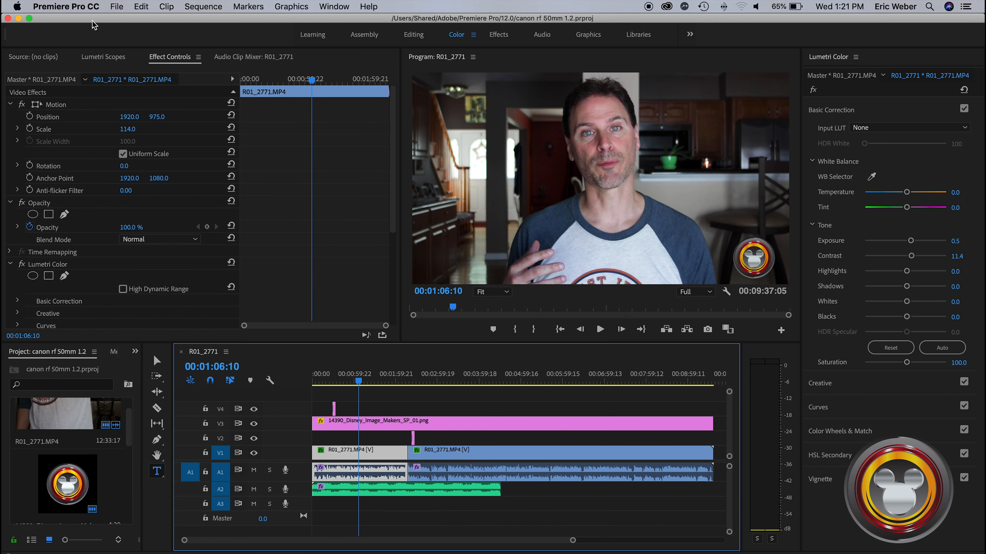
# Open the media export settings for the sequence and name the output file canon rf 50mm 1.2
pyautogui.click(116, 7)
pyautogui.moveTo(199, 325)
pyautogui.click(274, 319)
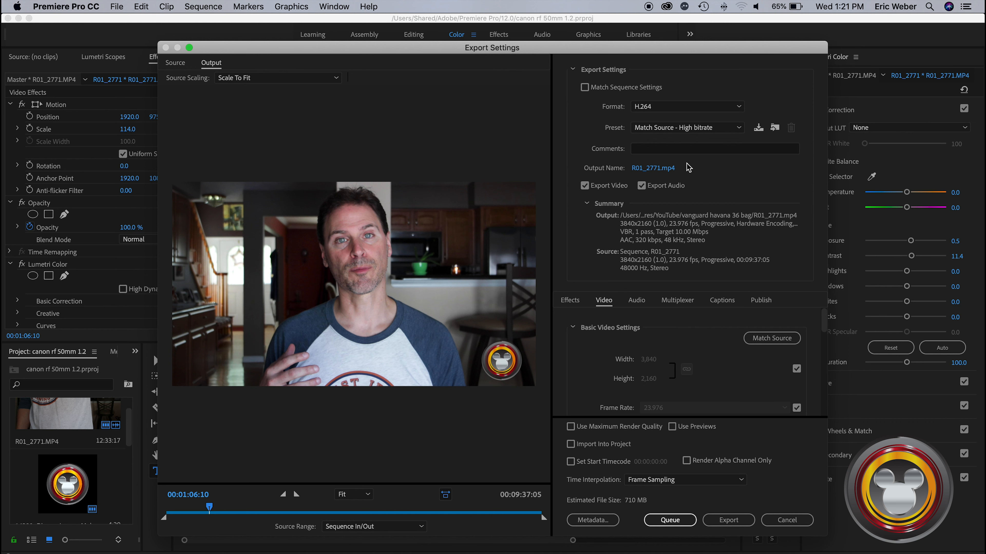
pyautogui.click(657, 168)
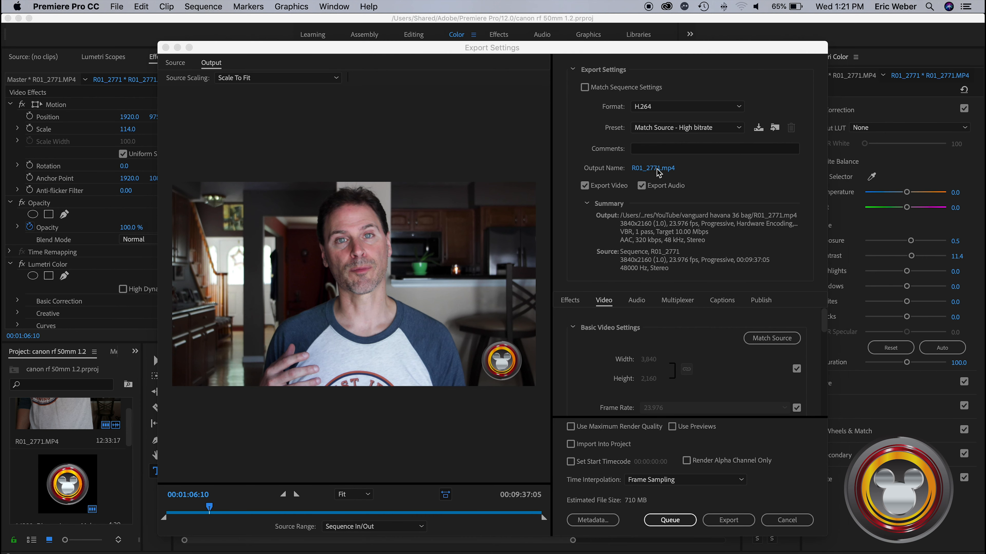
pyautogui.write('canon rf')
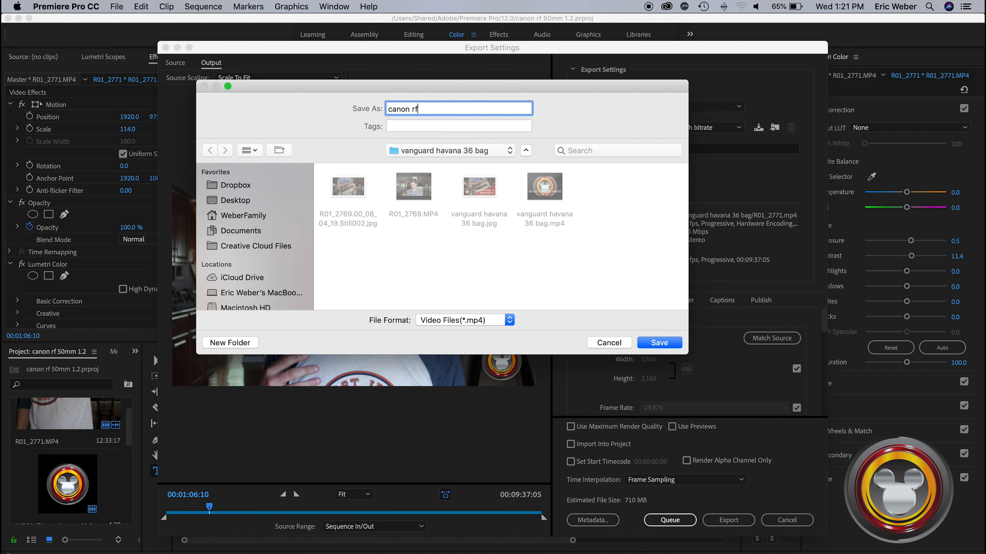
pyautogui.write(' 50mm 1')
# Choose the canon rf 50mm folder inside YouTube as the export location and confirm it
pyautogui.click(430, 151)
pyautogui.click(425, 167)
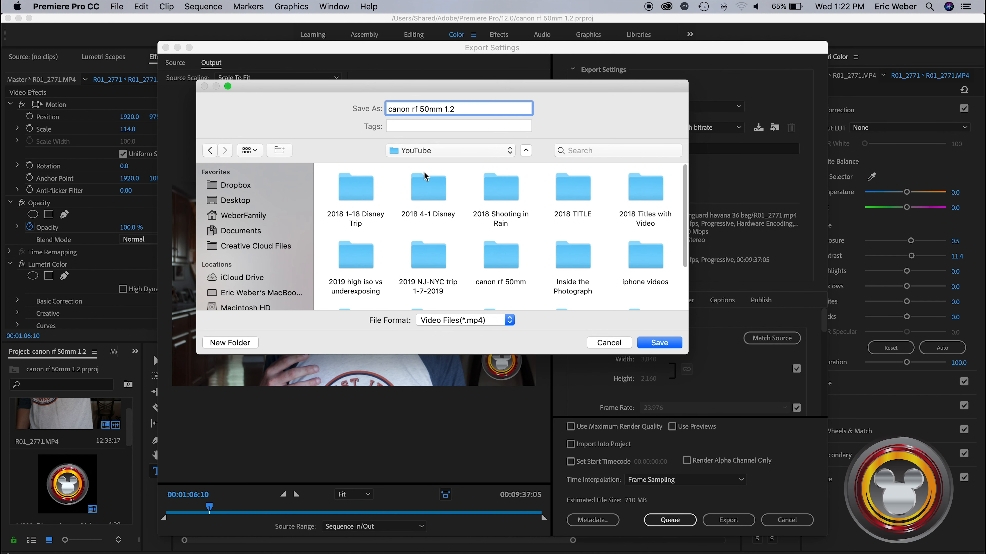
pyautogui.scroll(-5, 456, 232)
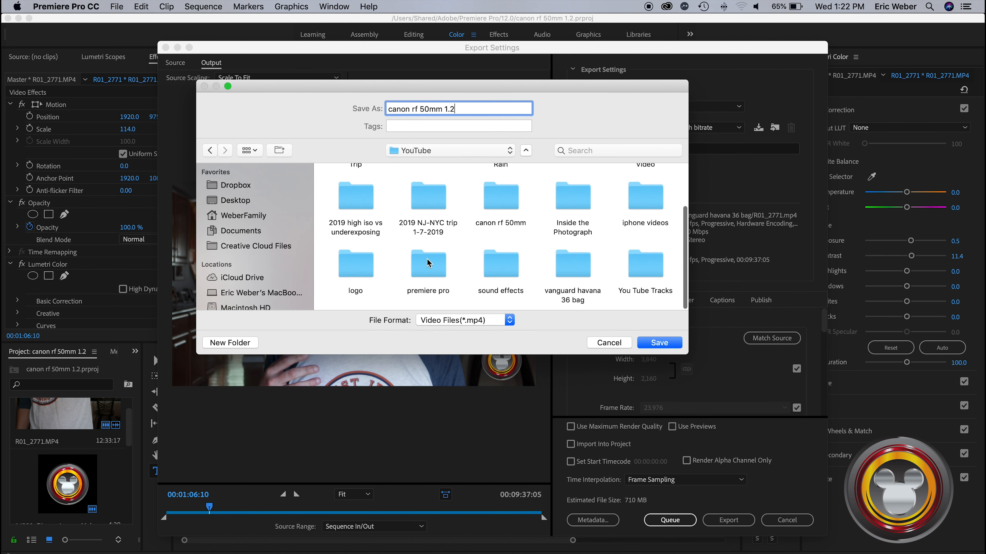
pyautogui.click(497, 204)
pyautogui.press('Return')
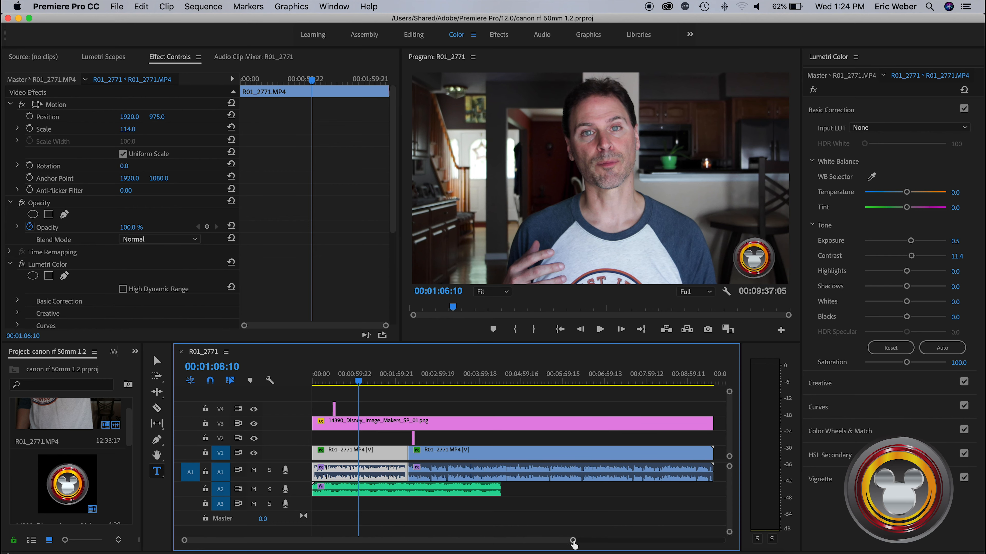
pyautogui.moveTo(572, 540); pyautogui.dragTo(590, 536)
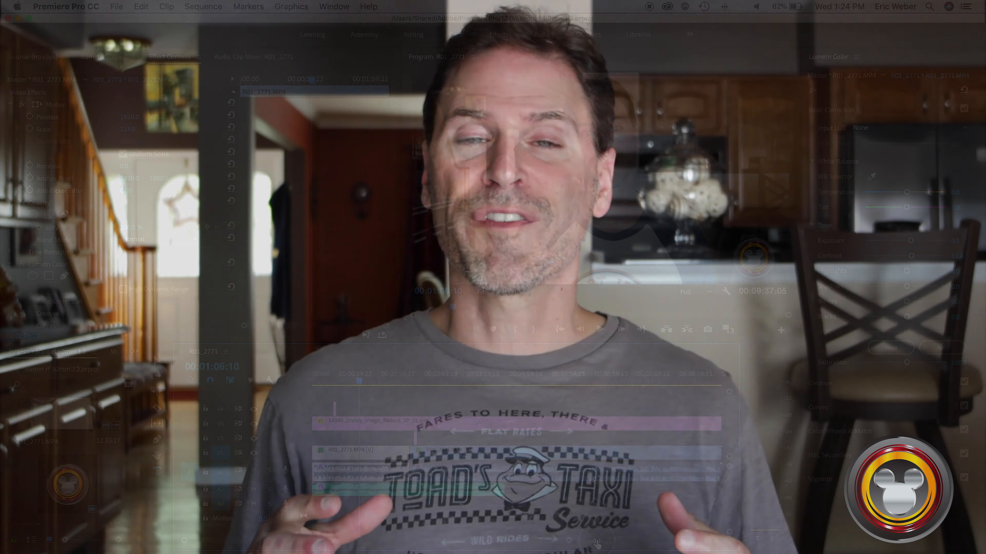